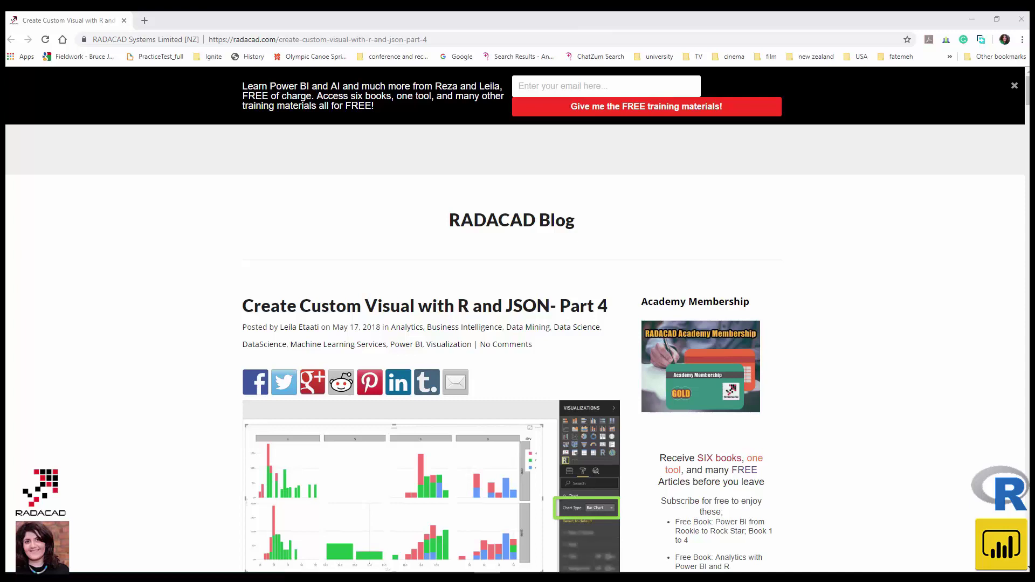
- Skim the RADACAD post on R/JSON custom visuals, highlight its date, then minimize Chrome
{"action": "scroll", "coordinate": [370, 355], "scroll_direction": "down", "scroll_amount": 2}
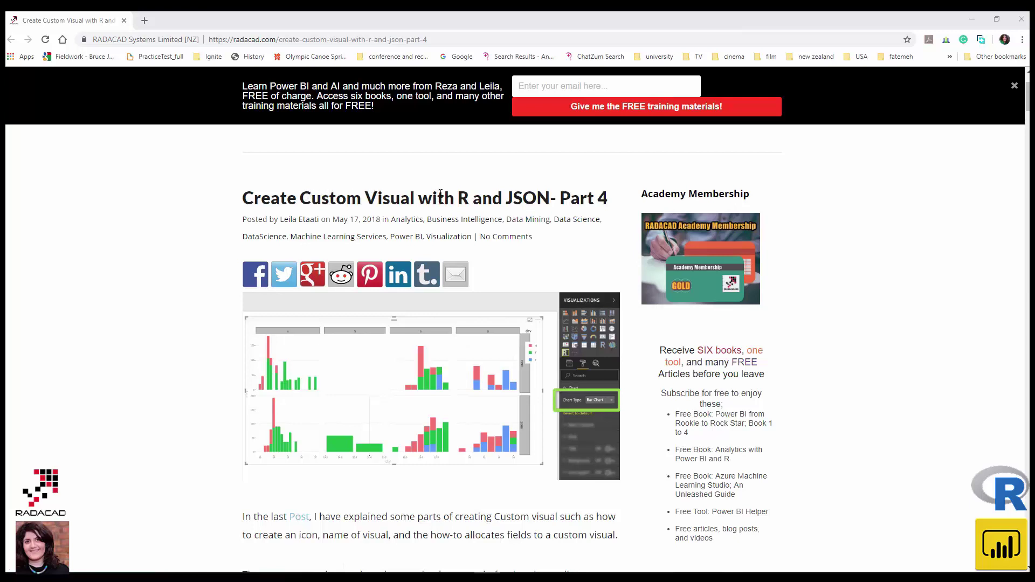
{"action": "scroll", "coordinate": [588, 235], "scroll_direction": "down", "scroll_amount": 1}
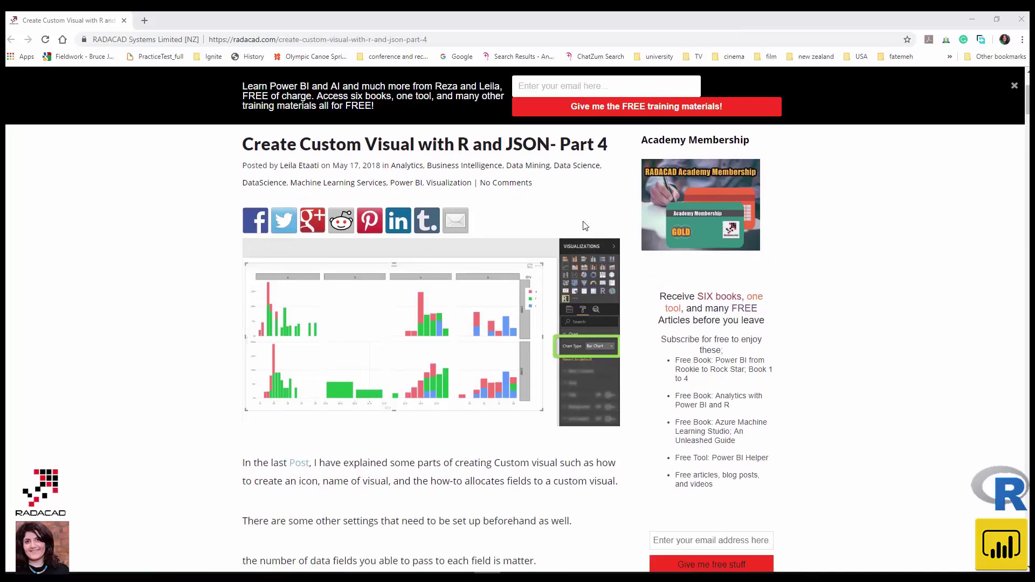
{"action": "scroll", "coordinate": [397, 409], "scroll_direction": "up", "scroll_amount": 1}
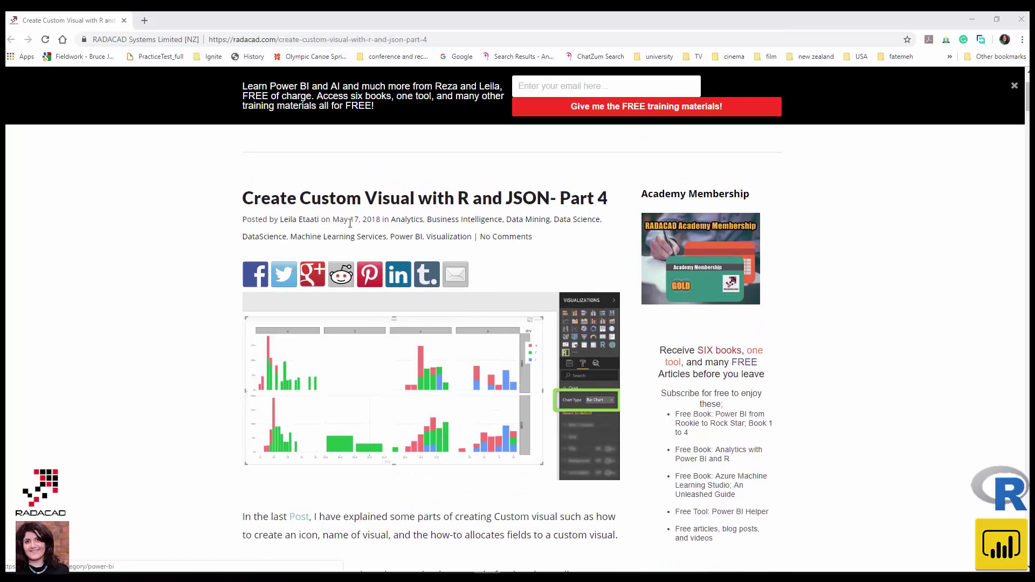
{"action": "left_click_drag", "start_coordinate": [324, 220], "coordinate": [387, 219]}
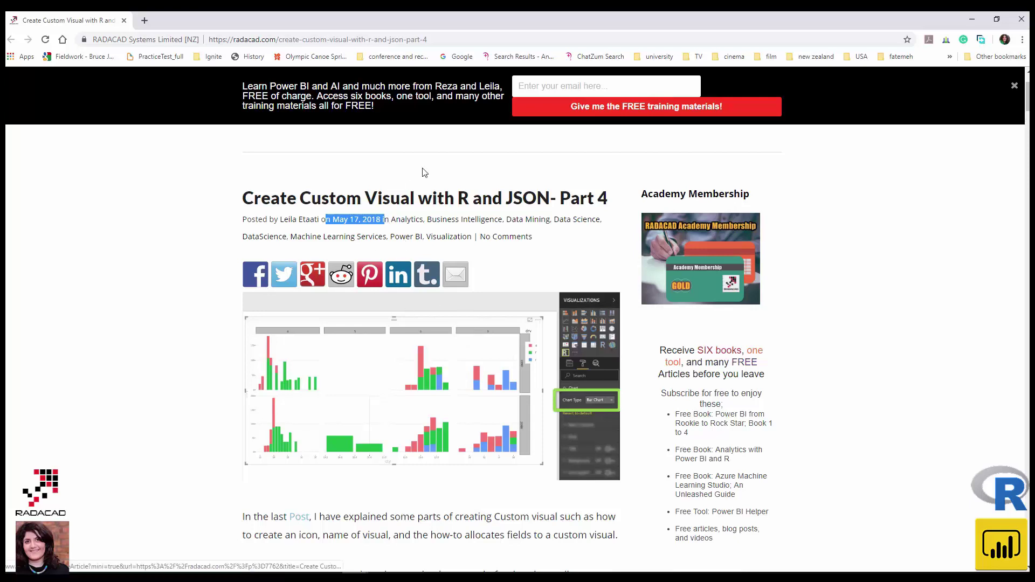
{"action": "left_click", "coordinate": [971, 19]}
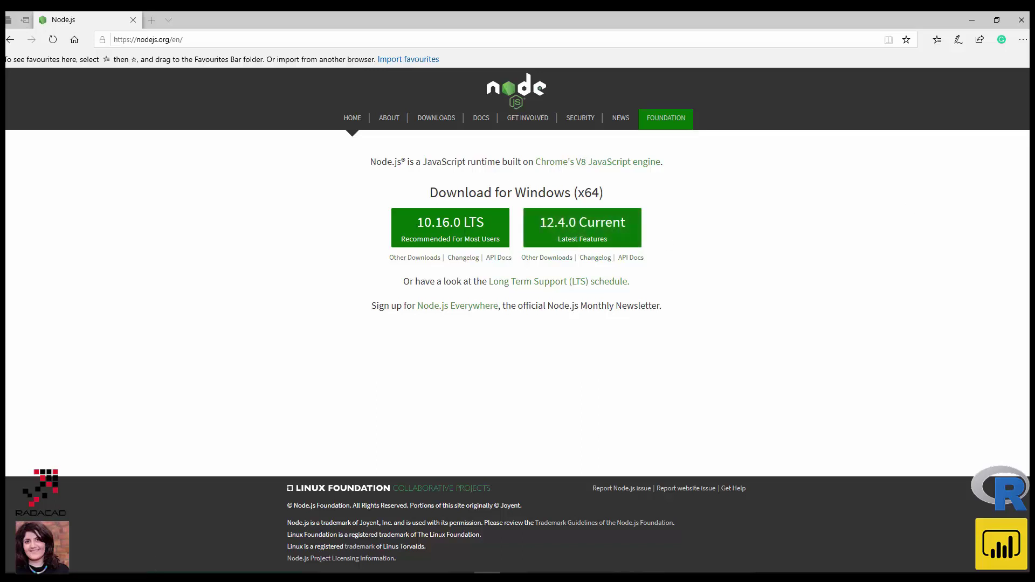
- Download and save the Node.js 12.4.0 Current Windows x64 installer, then bring up Start
{"action": "left_click", "coordinate": [581, 229]}
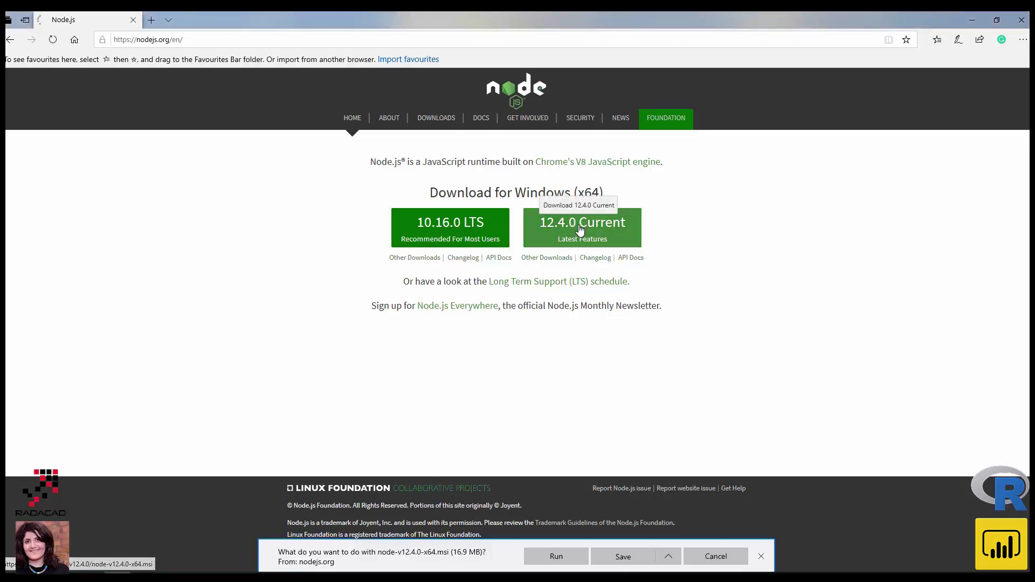
{"action": "left_click", "coordinate": [626, 558]}
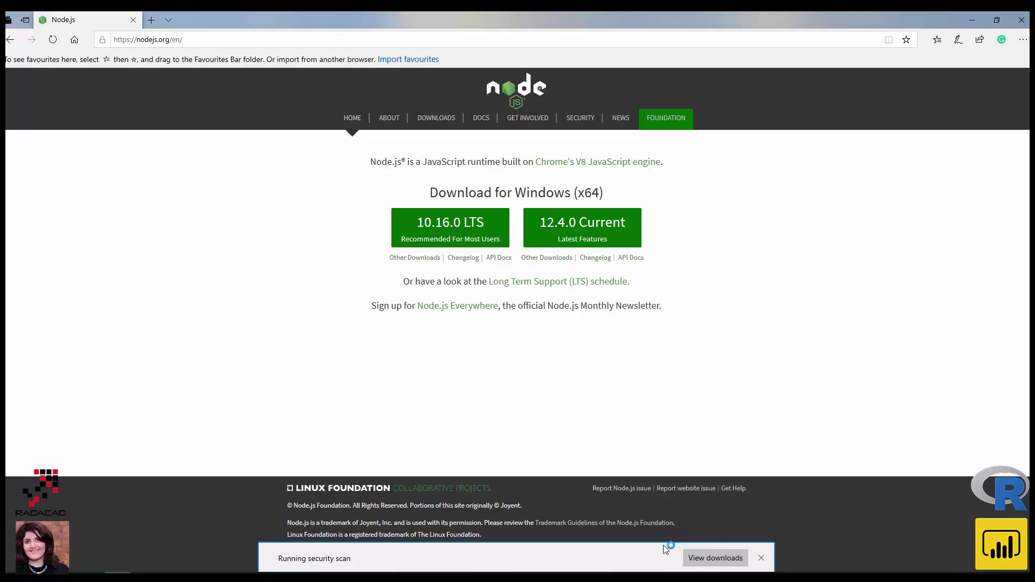
{"action": "key", "text": "super"}
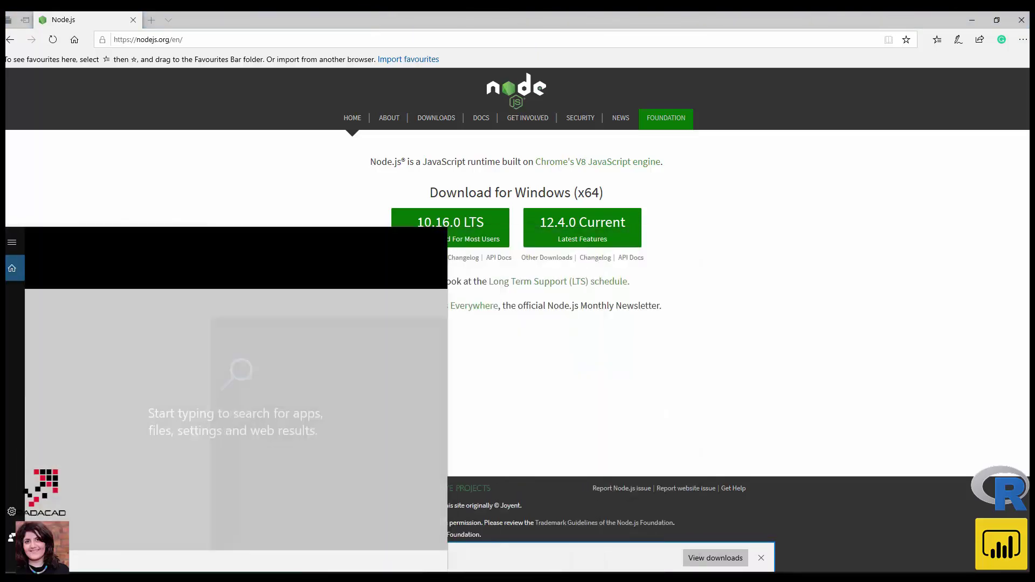
- Search 'power' in Start and launch Power BI Desktop
{"action": "type", "text": "power"}
{"action": "key", "text": "Return"}
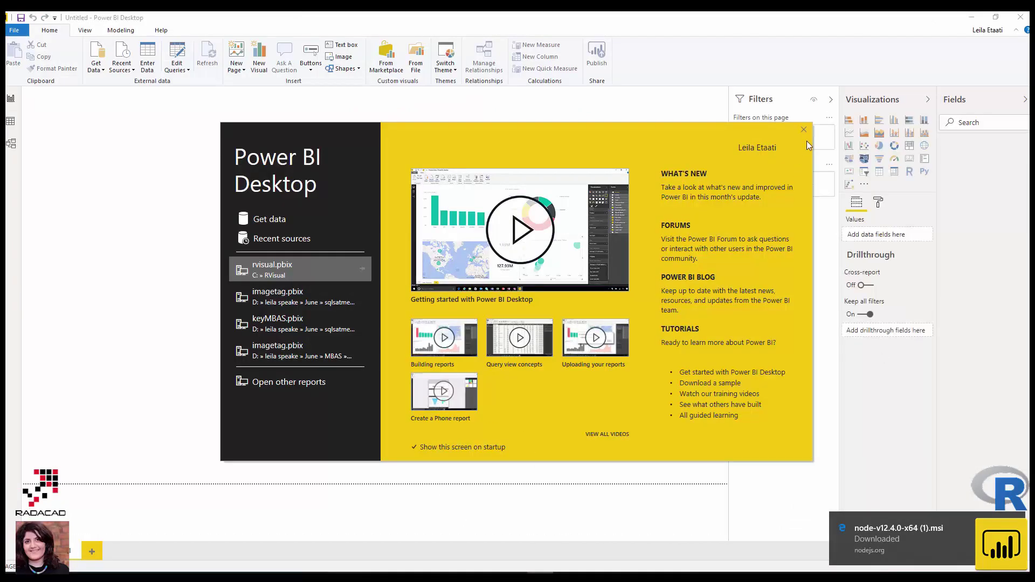
- Import Downloads\RVizFacetChart.pbiviz as a custom visual and acknowledge the success message
{"action": "left_click", "coordinate": [804, 131]}
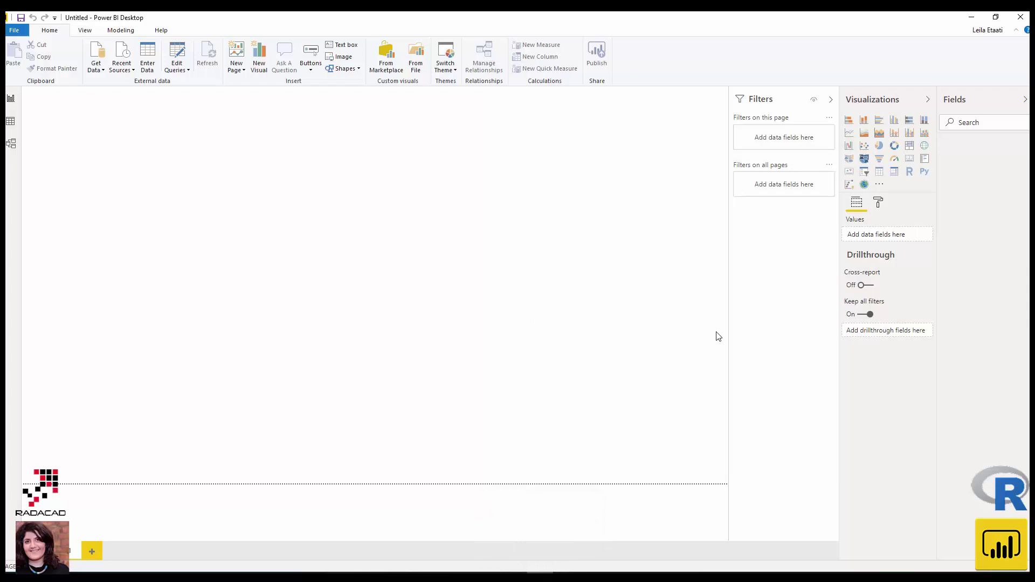
{"action": "left_click", "coordinate": [879, 184]}
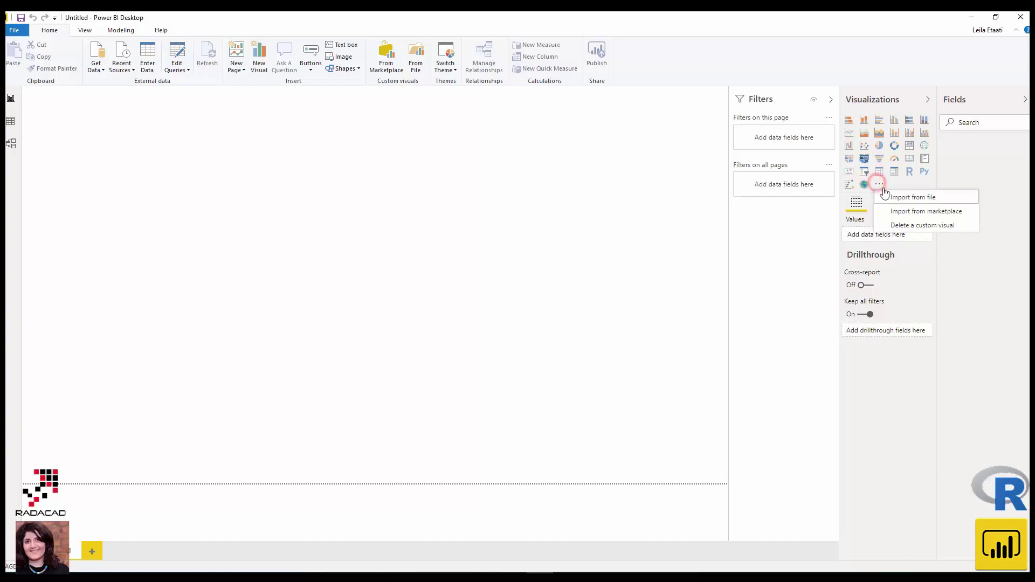
{"action": "left_click", "coordinate": [897, 199]}
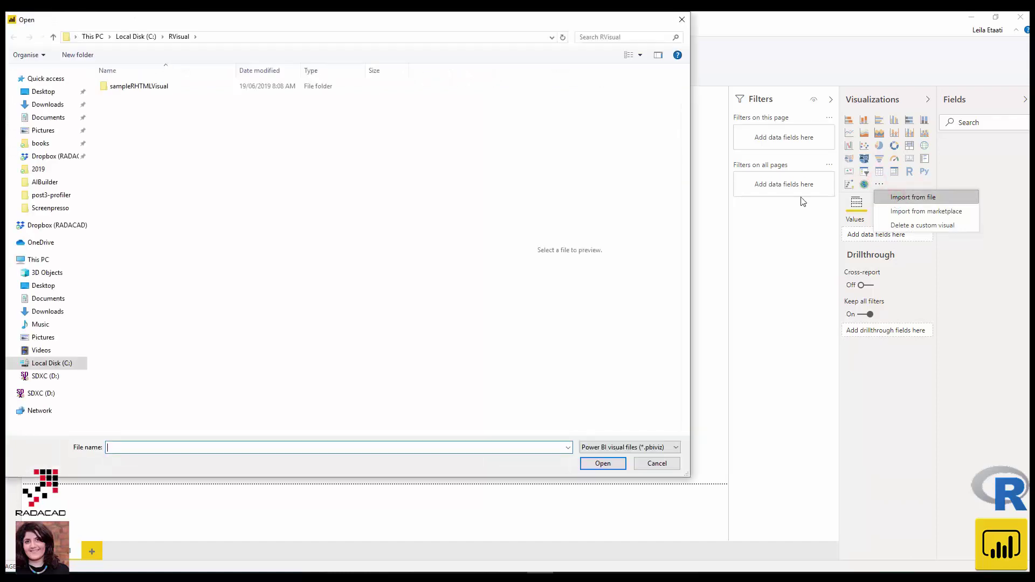
{"action": "left_click", "coordinate": [51, 103]}
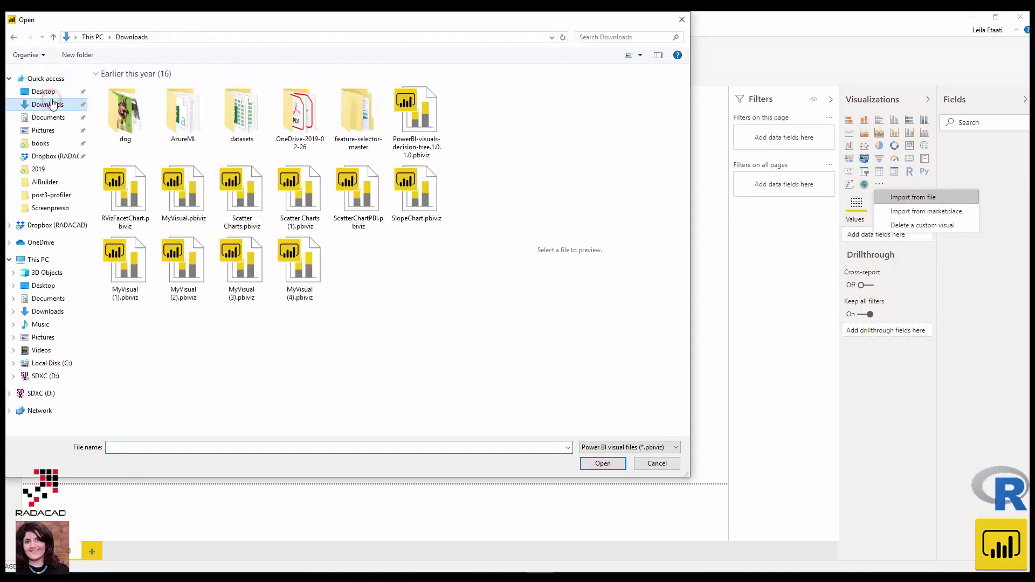
{"action": "left_click", "coordinate": [147, 219]}
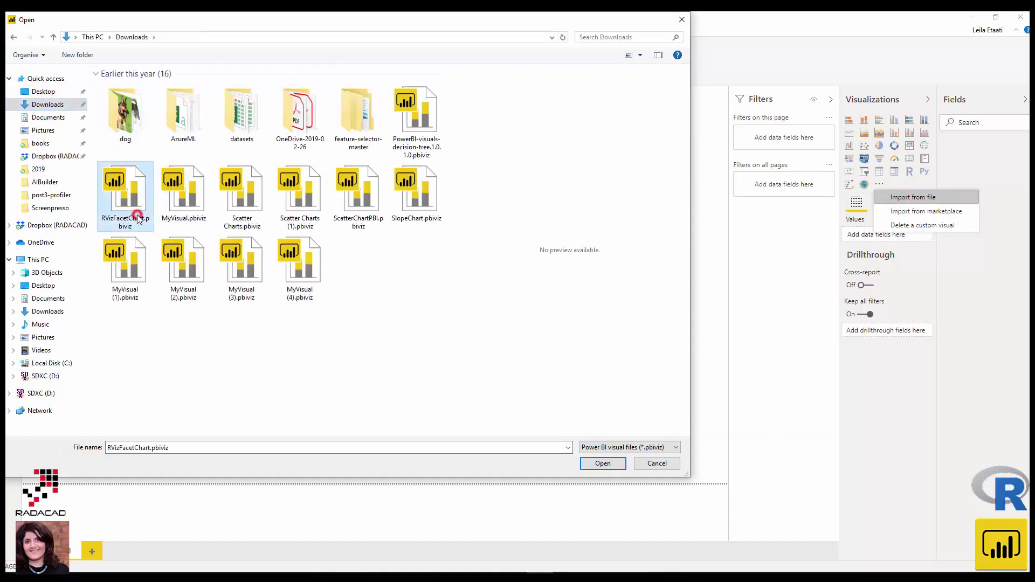
{"action": "left_click", "coordinate": [603, 463]}
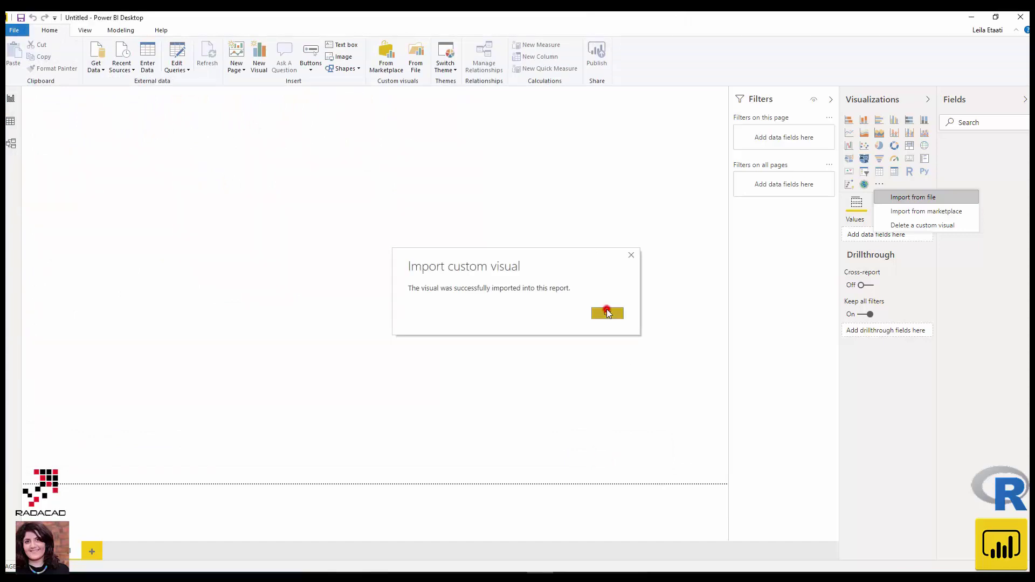
{"action": "left_click", "coordinate": [608, 313]}
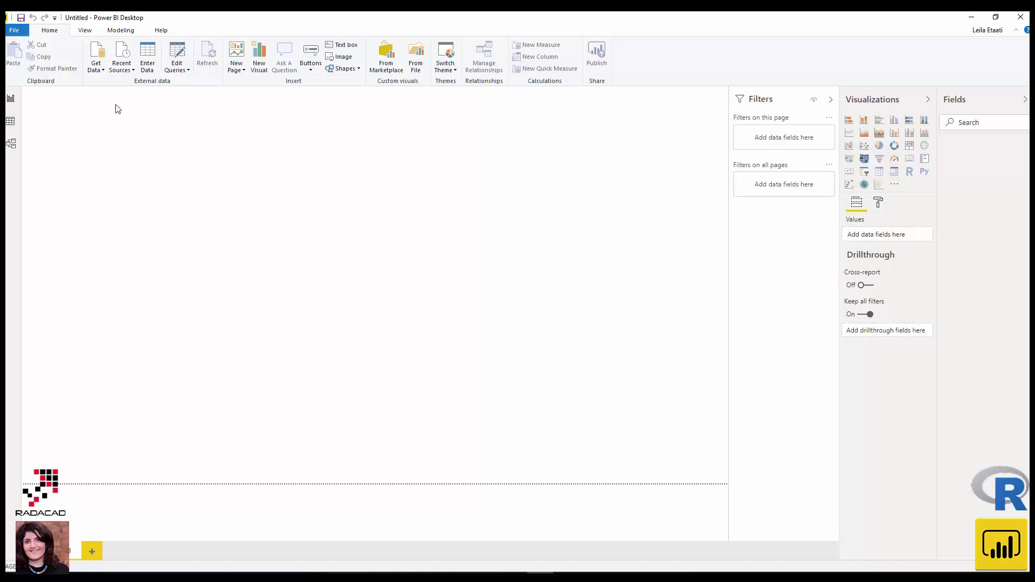
- Load mpg.csv from Downloads\datasets as a Text/CSV source into the report
{"action": "left_click", "coordinate": [98, 71]}
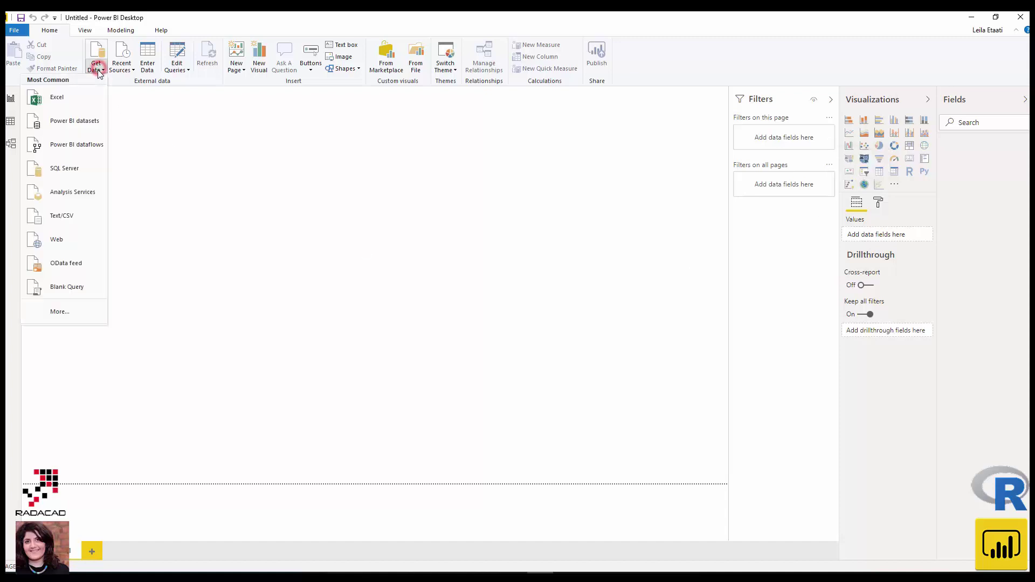
{"action": "left_click", "coordinate": [63, 215]}
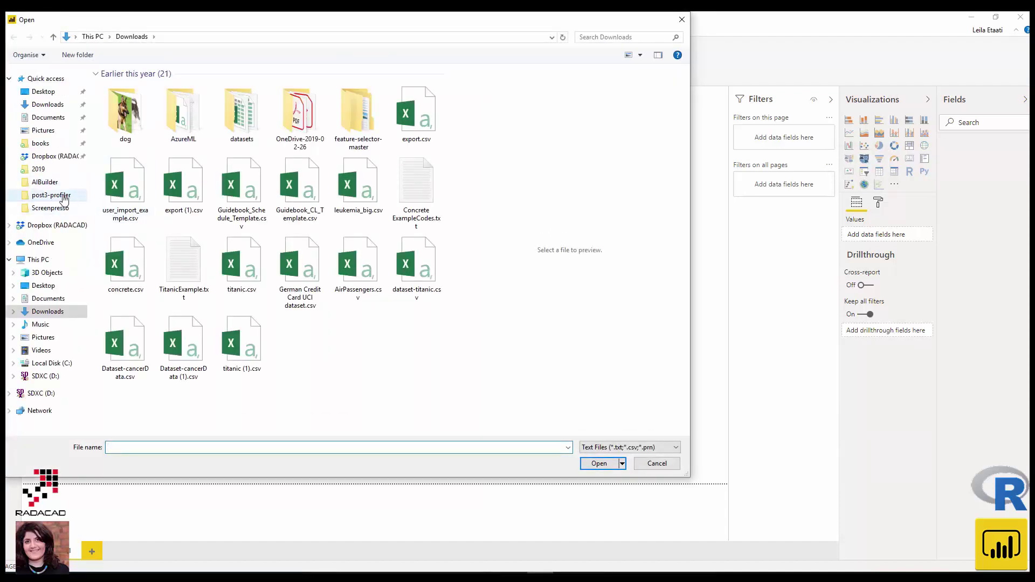
{"action": "double_click", "coordinate": [243, 114]}
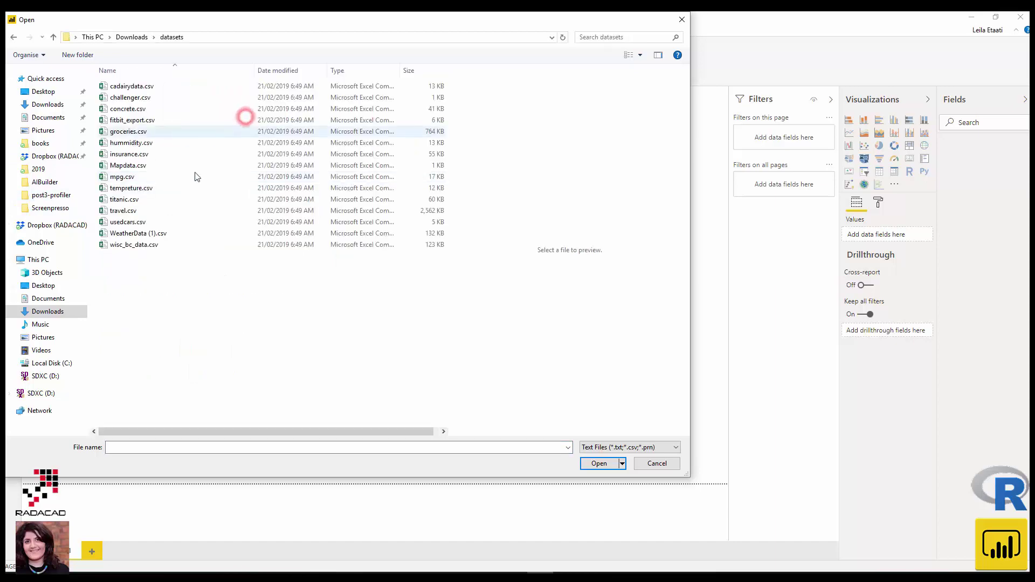
{"action": "double_click", "coordinate": [123, 177]}
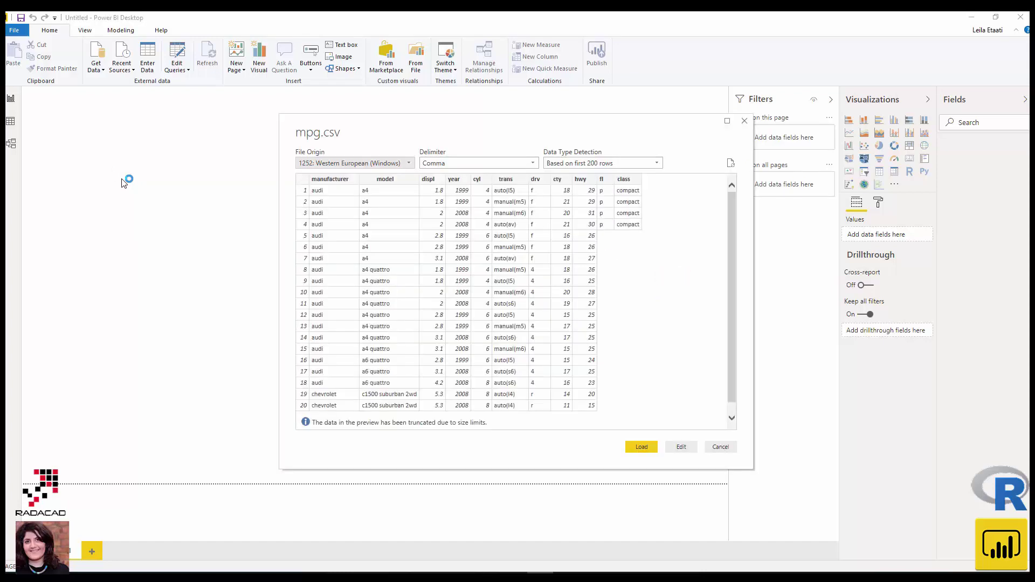
{"action": "left_click", "coordinate": [640, 448]}
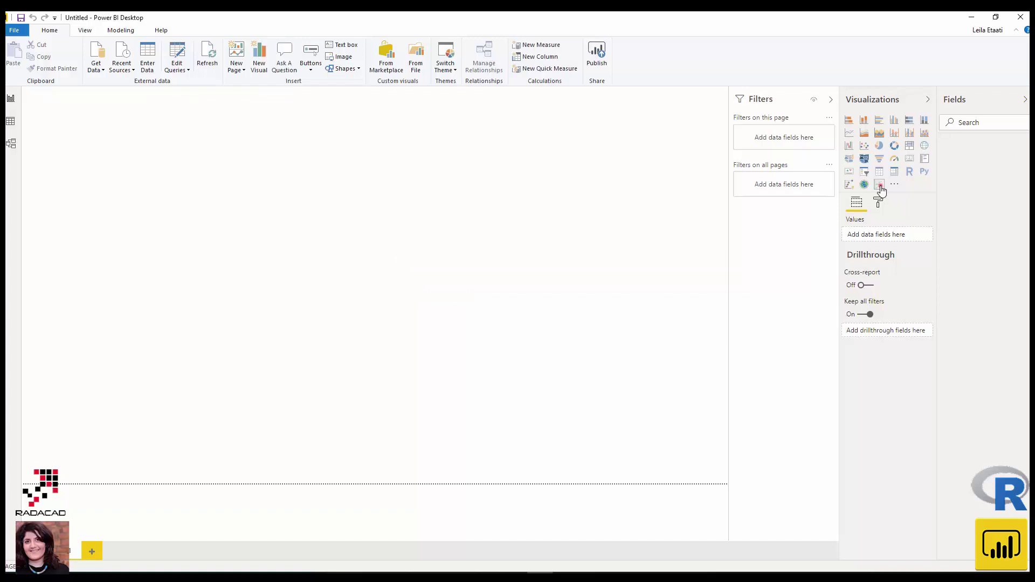
- Place an RVizFacetChart visual on the page, enable script visuals, and enlarge it
{"action": "left_click", "coordinate": [880, 187]}
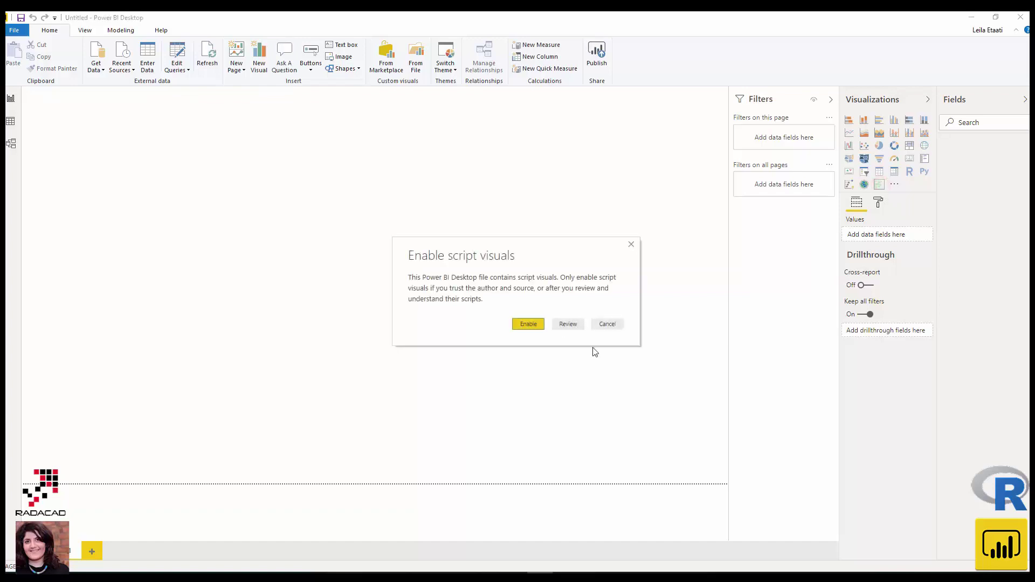
{"action": "left_click", "coordinate": [527, 323]}
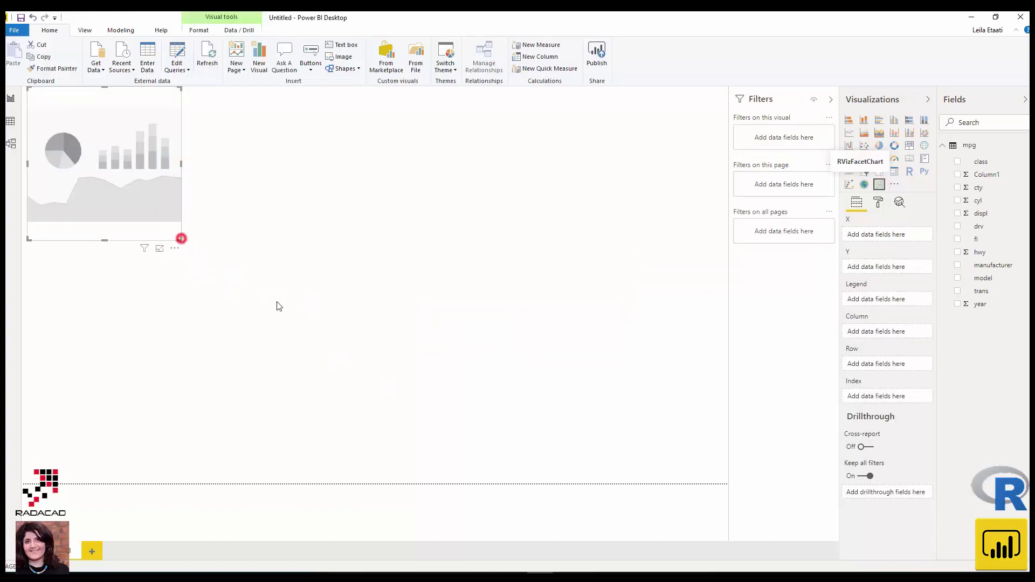
{"action": "left_click_drag", "start_coordinate": [180, 239], "coordinate": [388, 373]}
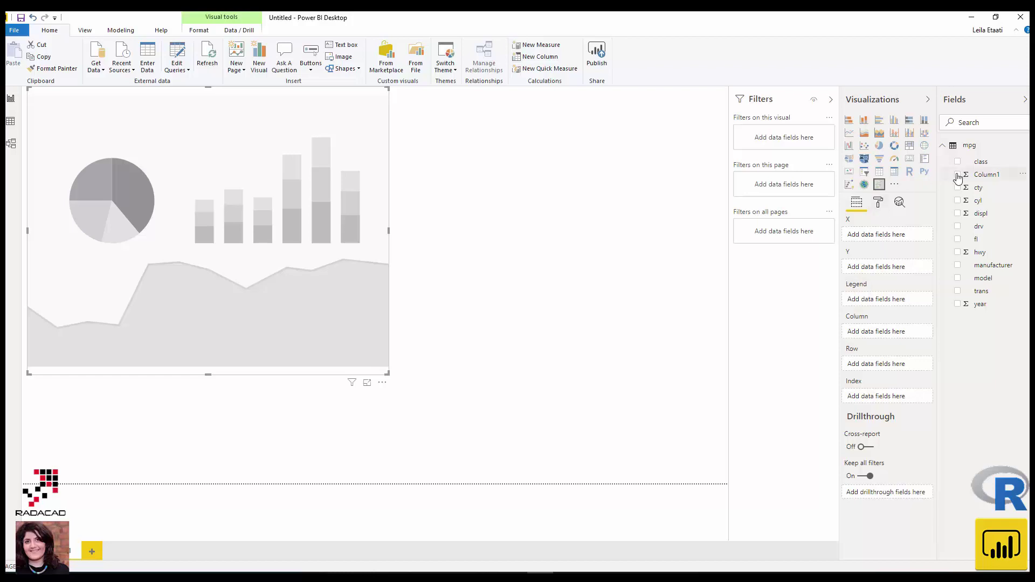
- Put cty on X and hwy on Y, both set to Don't summarize
{"action": "mouse_move", "coordinate": [980, 193]}
{"action": "left_mouse_down"}
{"action": "mouse_move", "coordinate": [950, 247]}
{"action": "mouse_move", "coordinate": [876, 237]}
{"action": "mouse_move", "coordinate": [914, 244]}
{"action": "left_mouse_up"}
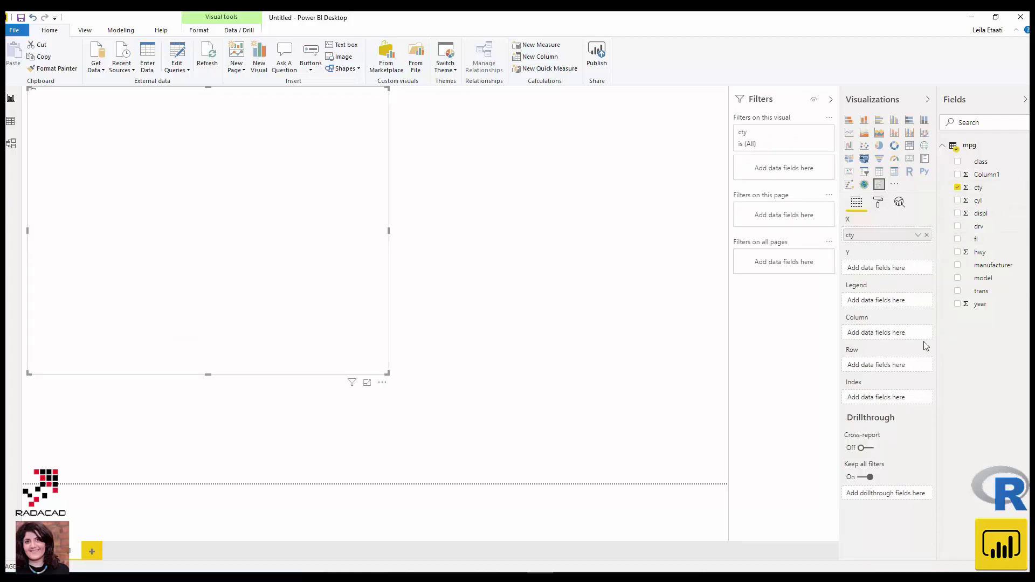
{"action": "left_click", "coordinate": [917, 235]}
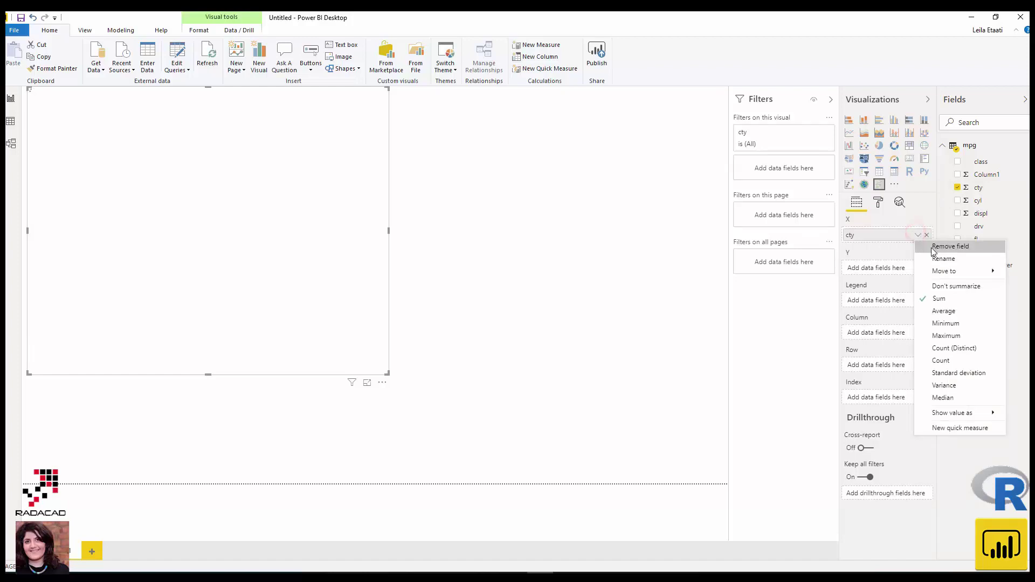
{"action": "left_click", "coordinate": [952, 285]}
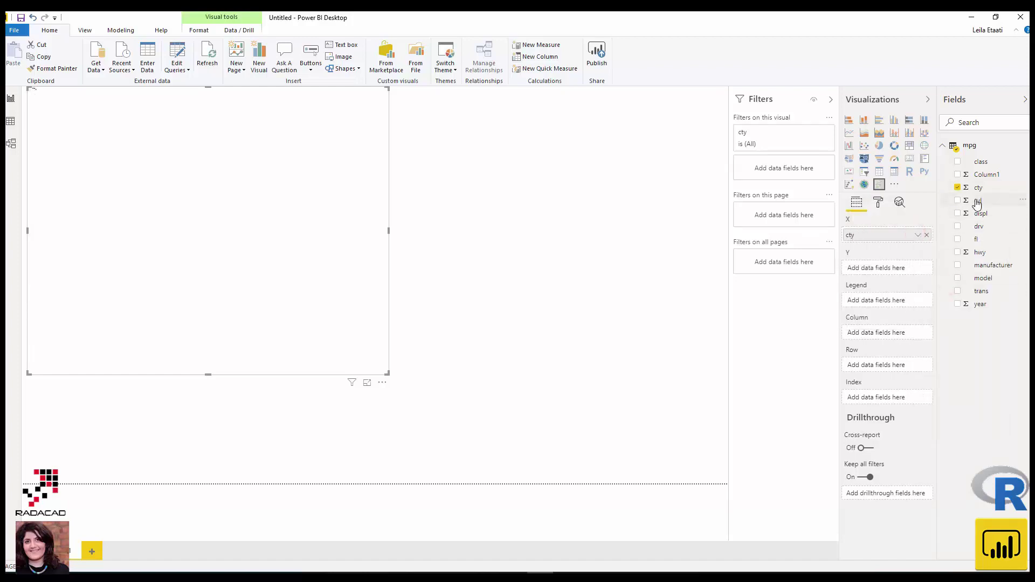
{"action": "left_click_drag", "start_coordinate": [988, 251], "coordinate": [889, 272]}
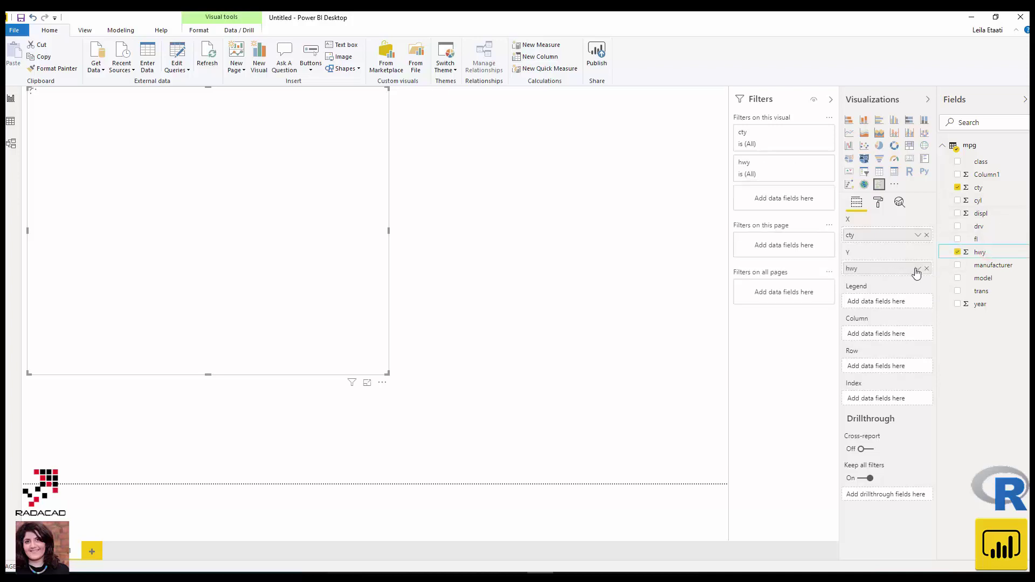
{"action": "left_click", "coordinate": [917, 269]}
{"action": "left_click", "coordinate": [949, 323]}
- Add cyl as Legend, drv as Column, year as Row, unsummarized, then enlarge the chart
{"action": "left_click_drag", "start_coordinate": [971, 203], "coordinate": [879, 306]}
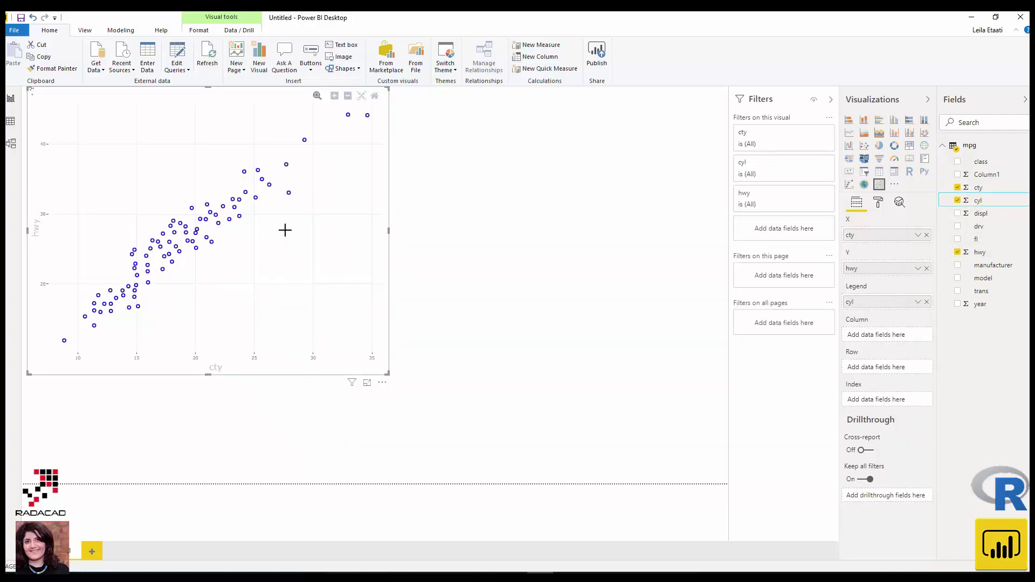
{"action": "left_click", "coordinate": [918, 302]}
{"action": "left_click", "coordinate": [941, 351]}
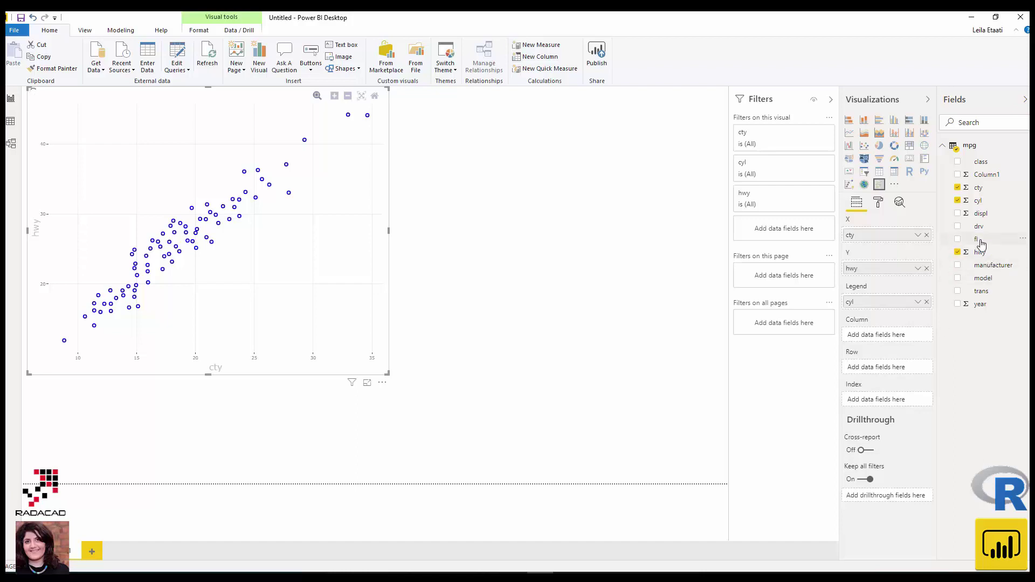
{"action": "left_click_drag", "start_coordinate": [977, 231], "coordinate": [882, 335]}
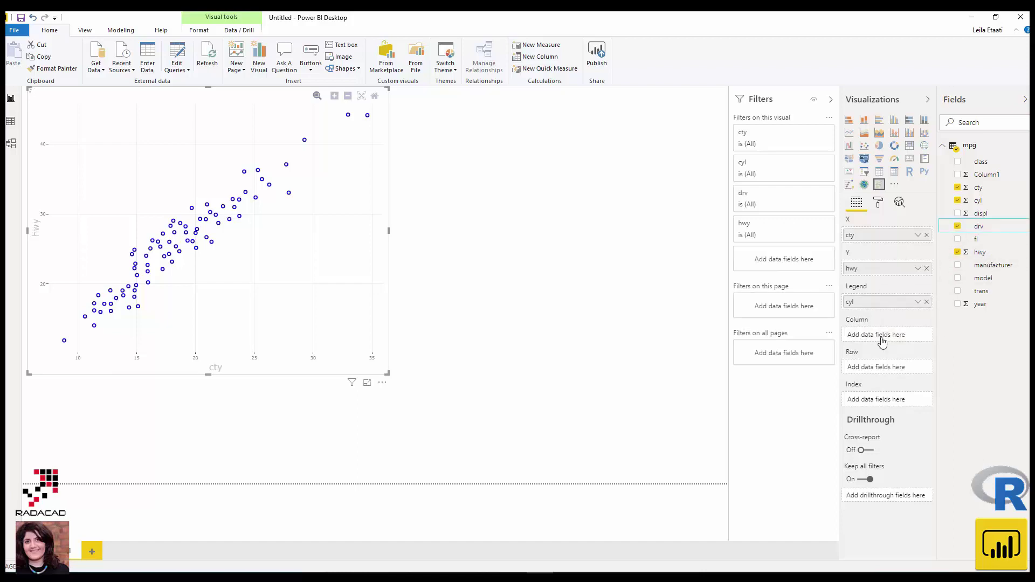
{"action": "left_click", "coordinate": [918, 335]}
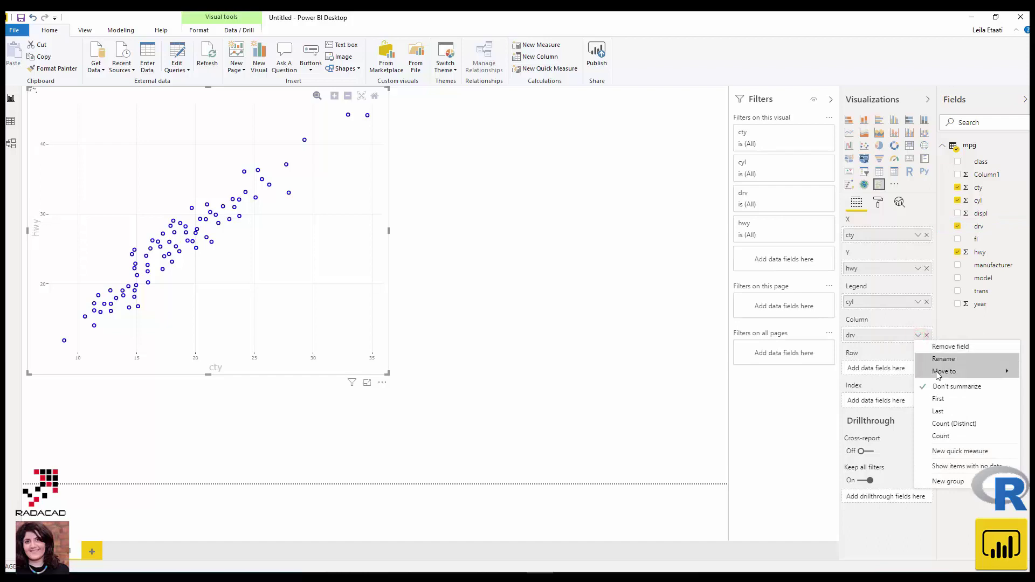
{"action": "left_click_drag", "start_coordinate": [981, 304], "coordinate": [877, 371]}
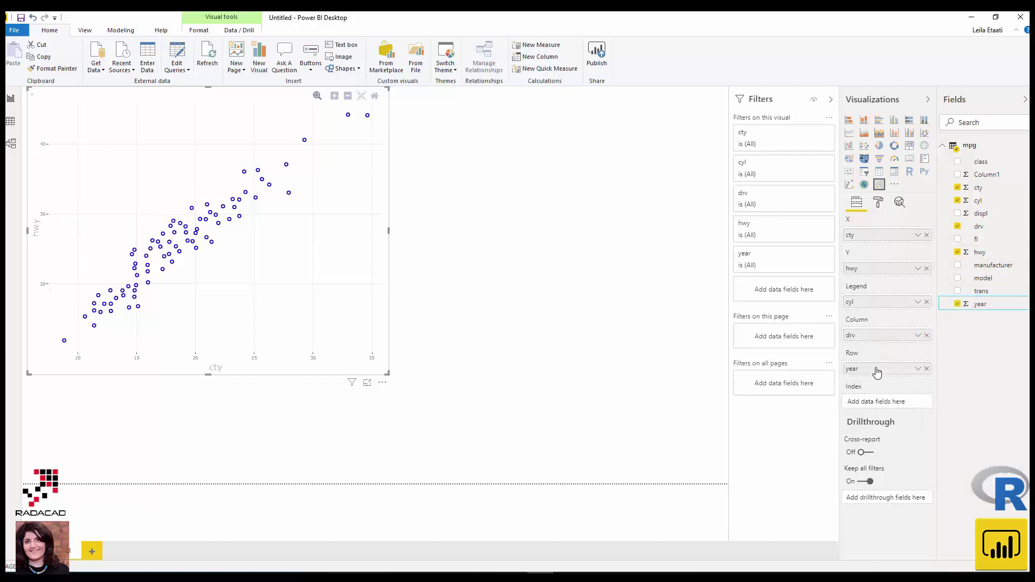
{"action": "left_click", "coordinate": [918, 369]}
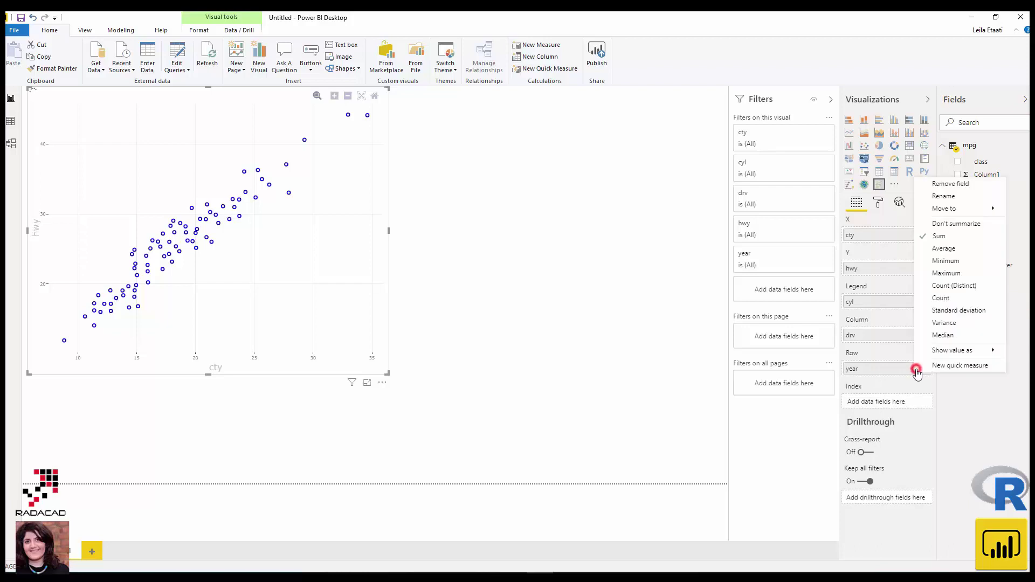
{"action": "left_click", "coordinate": [955, 224]}
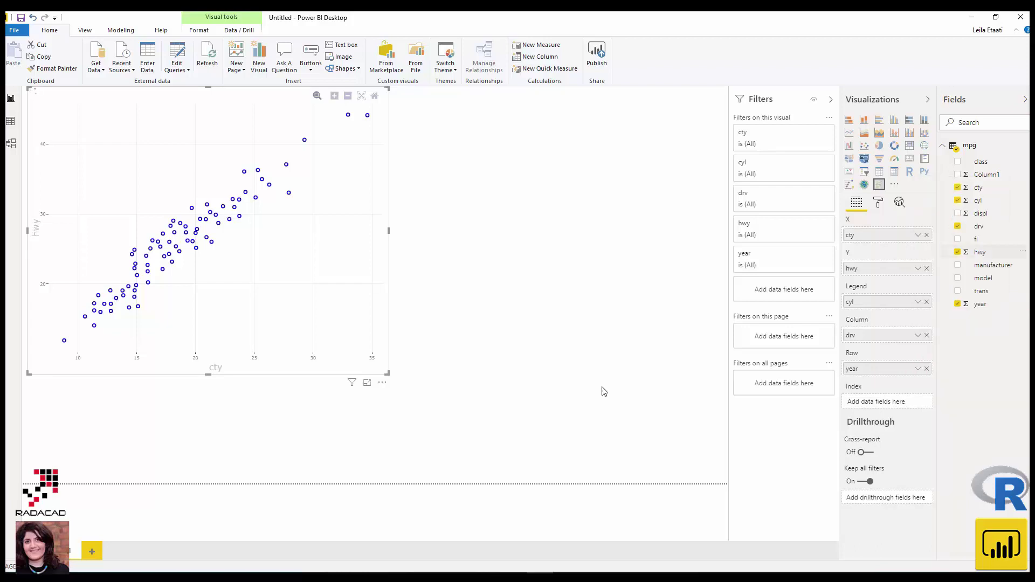
{"action": "left_click_drag", "start_coordinate": [388, 372], "coordinate": [391, 376]}
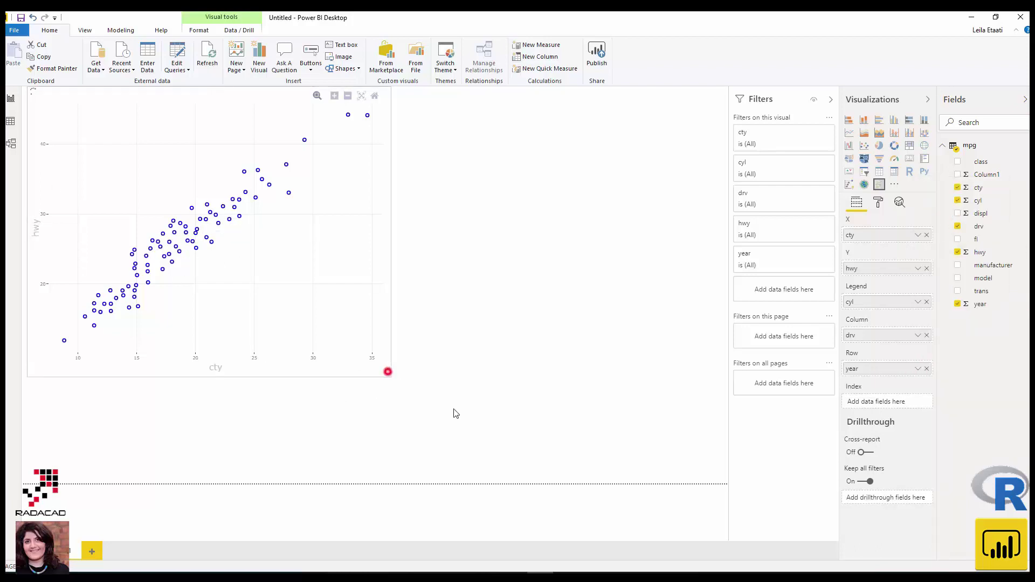
{"action": "left_click_drag", "start_coordinate": [455, 414], "coordinate": [515, 439]}
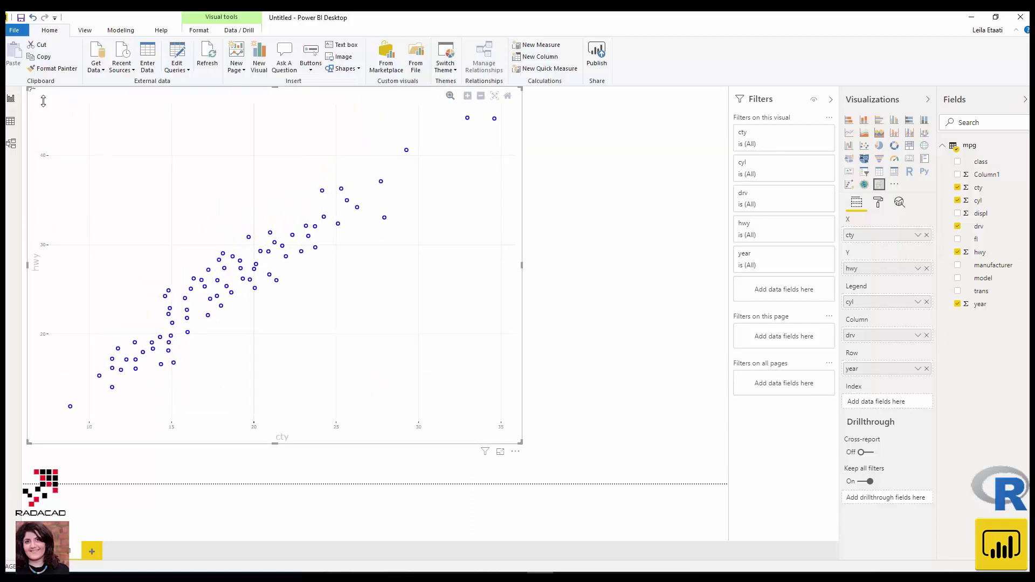
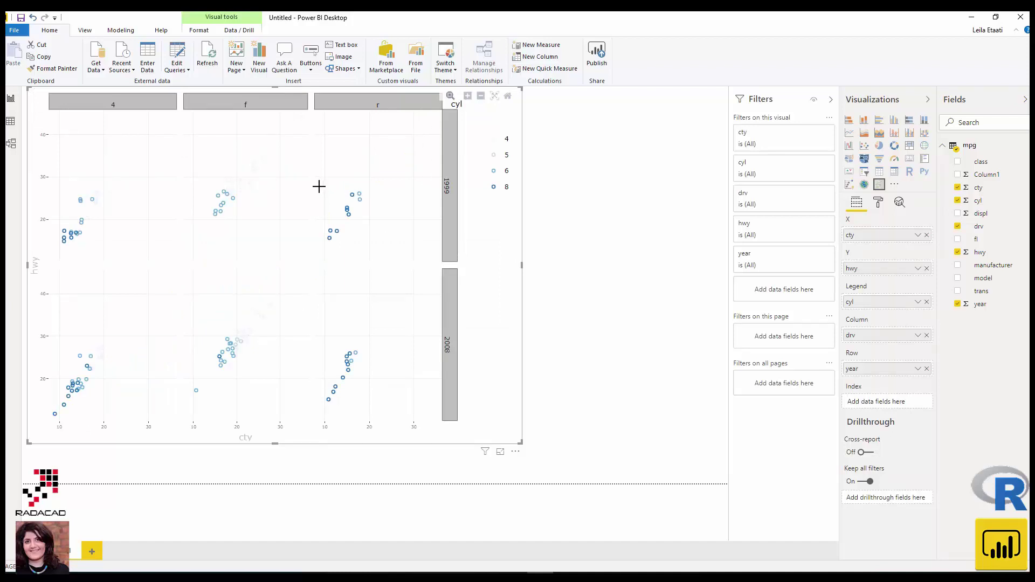
- Drag-zoom into the r, 1999 panel, zoom further with the plotly buttons, then reset the axes
{"action": "left_click", "coordinate": [311, 173]}
{"action": "left_click_drag", "start_coordinate": [330, 172], "coordinate": [404, 254]}
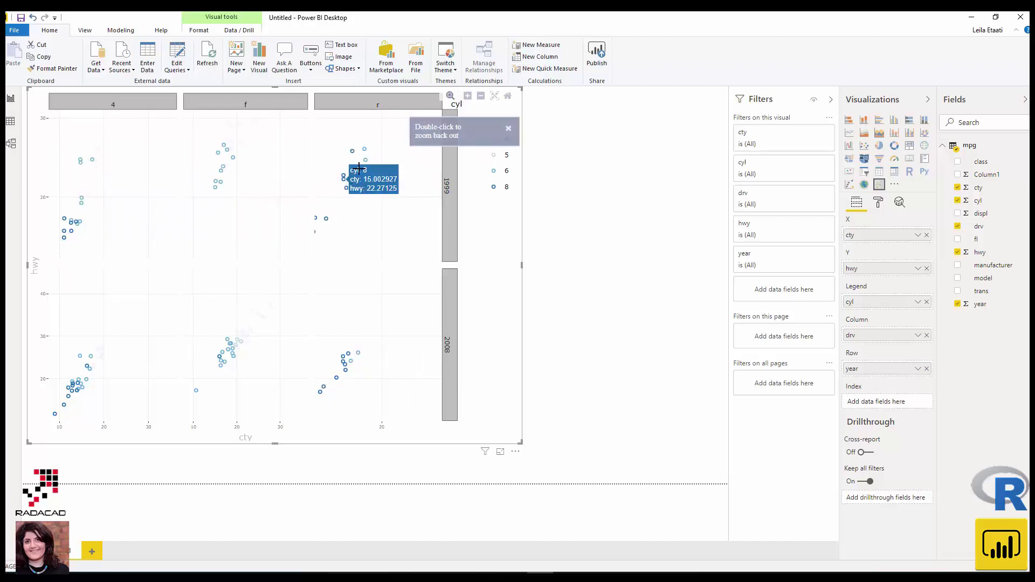
{"action": "left_click", "coordinate": [480, 100]}
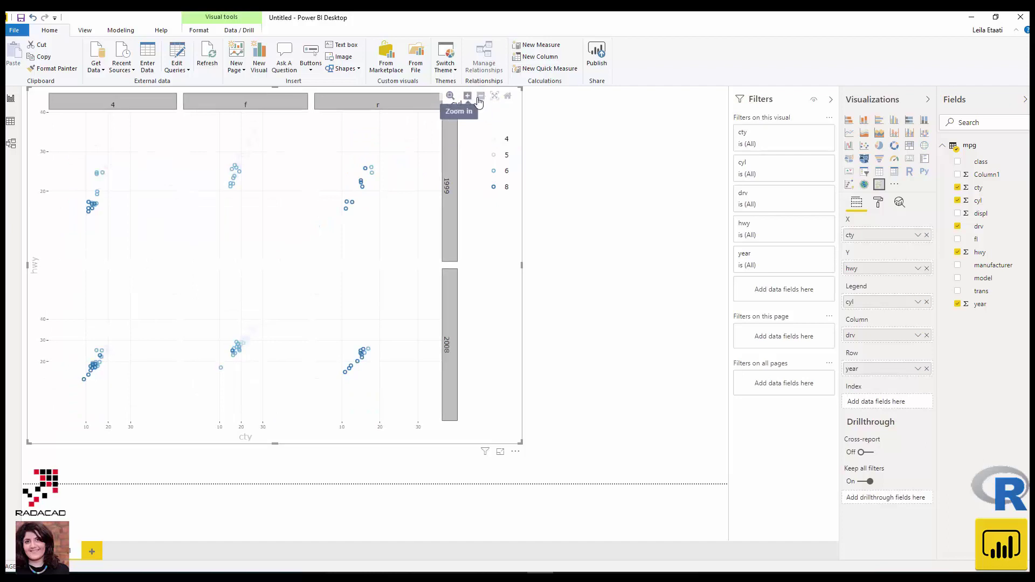
{"action": "left_click", "coordinate": [471, 100]}
{"action": "left_click", "coordinate": [467, 102]}
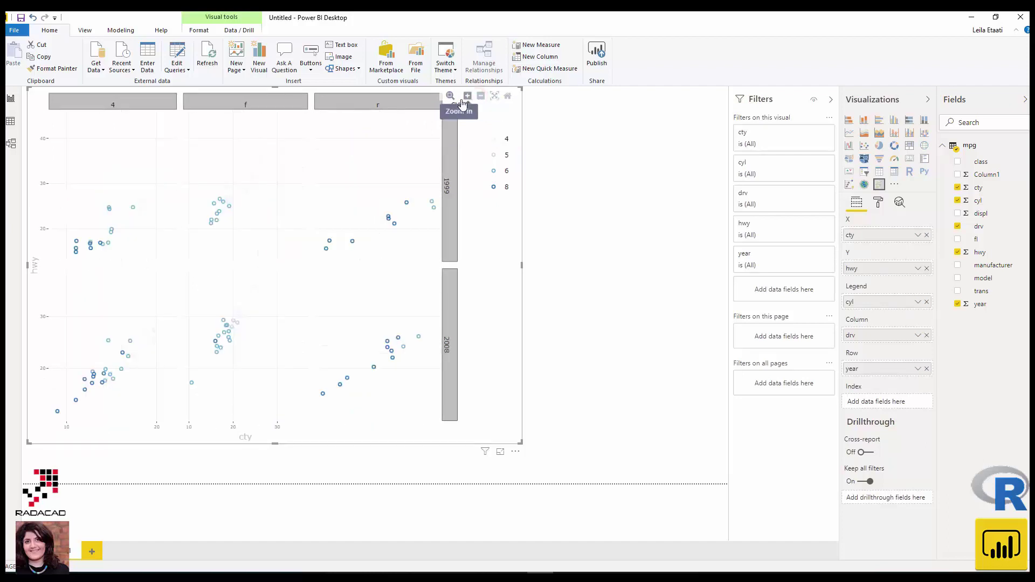
{"action": "left_click", "coordinate": [508, 96]}
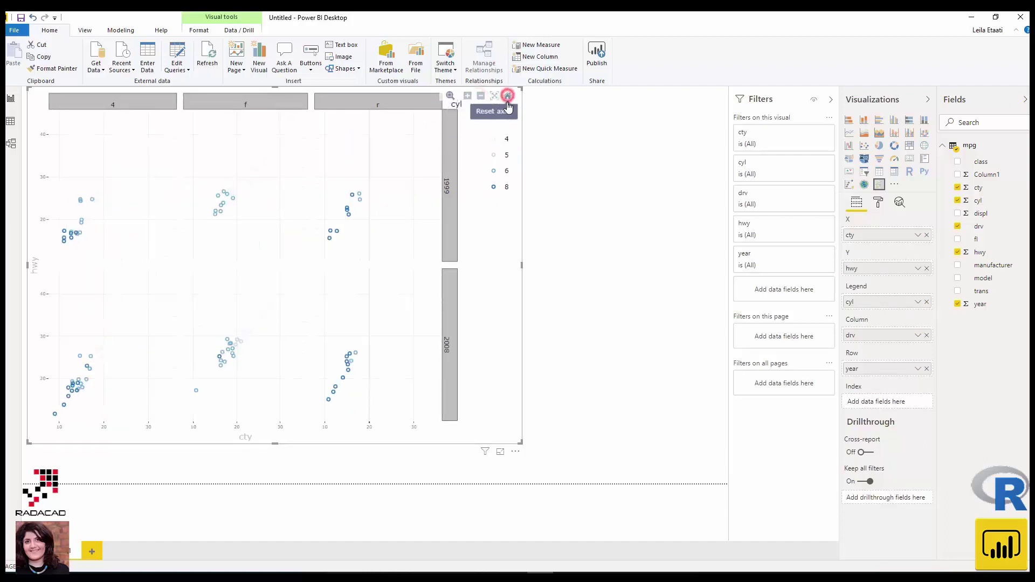
- Hide and restore the cyl 4 and cyl 8 points via the legend, then show the visual's formatting options
{"action": "left_click", "coordinate": [494, 140]}
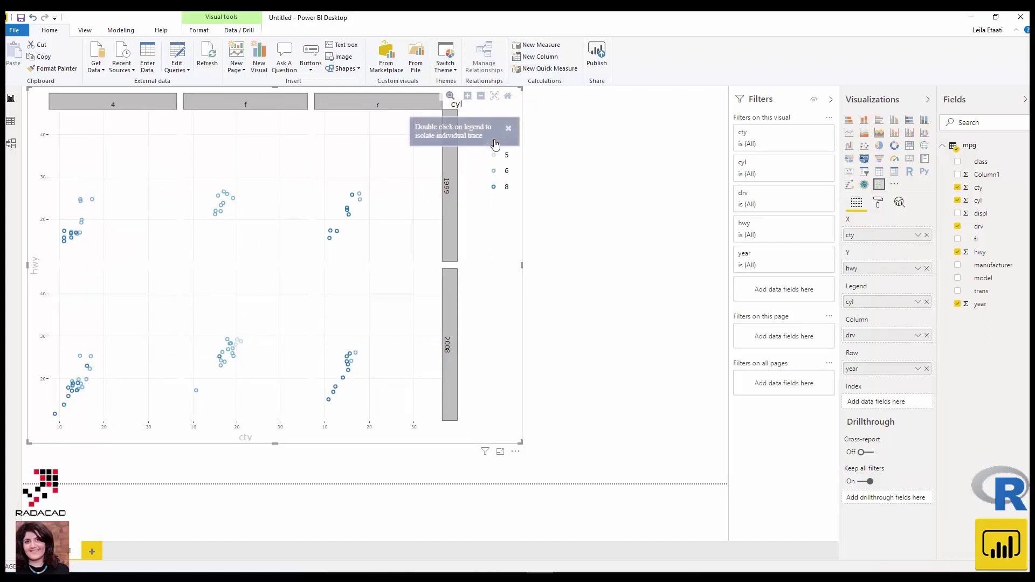
{"action": "left_click", "coordinate": [508, 127]}
{"action": "left_click", "coordinate": [493, 141]}
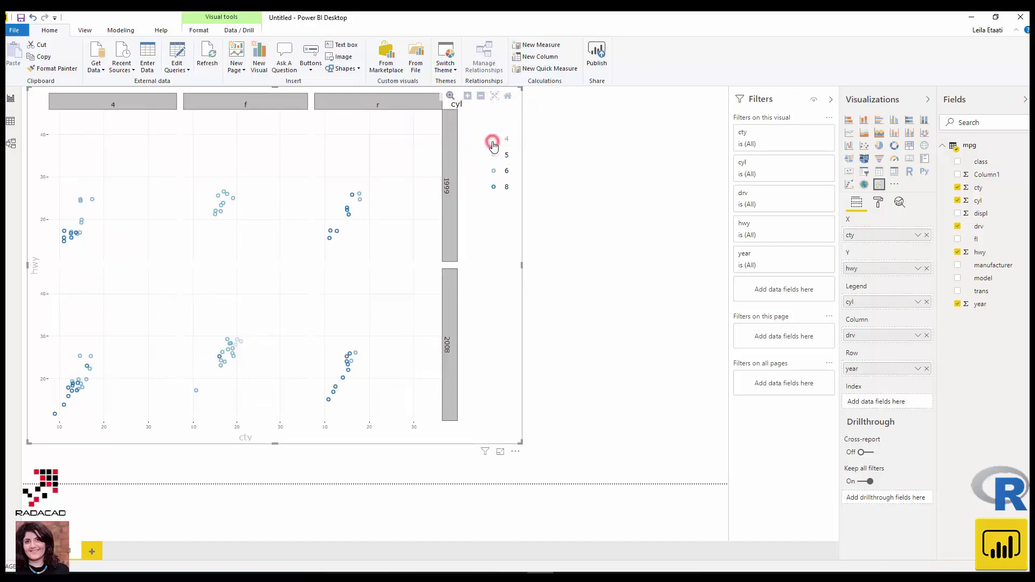
{"action": "left_click", "coordinate": [493, 188]}
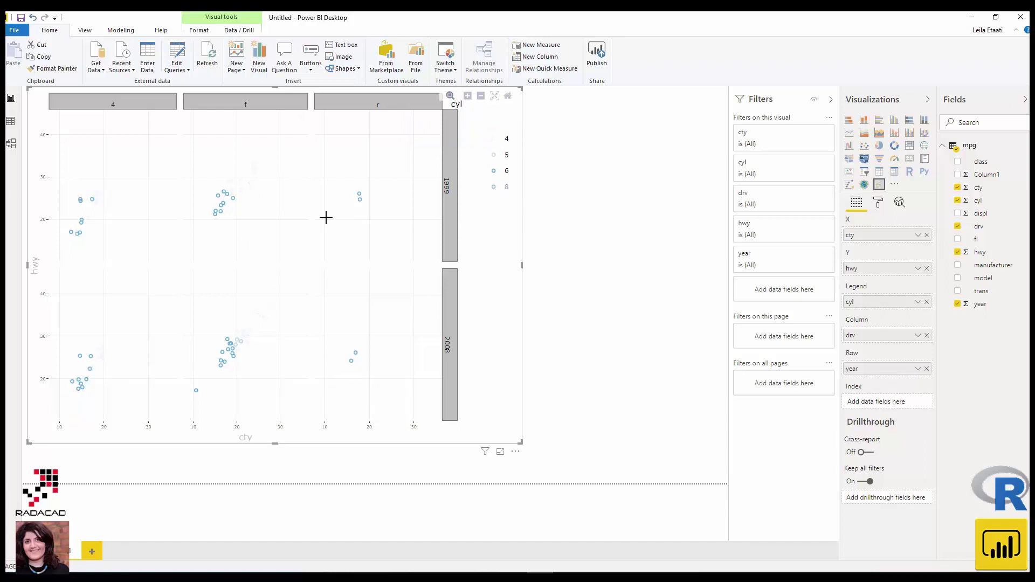
{"action": "left_click", "coordinate": [493, 187]}
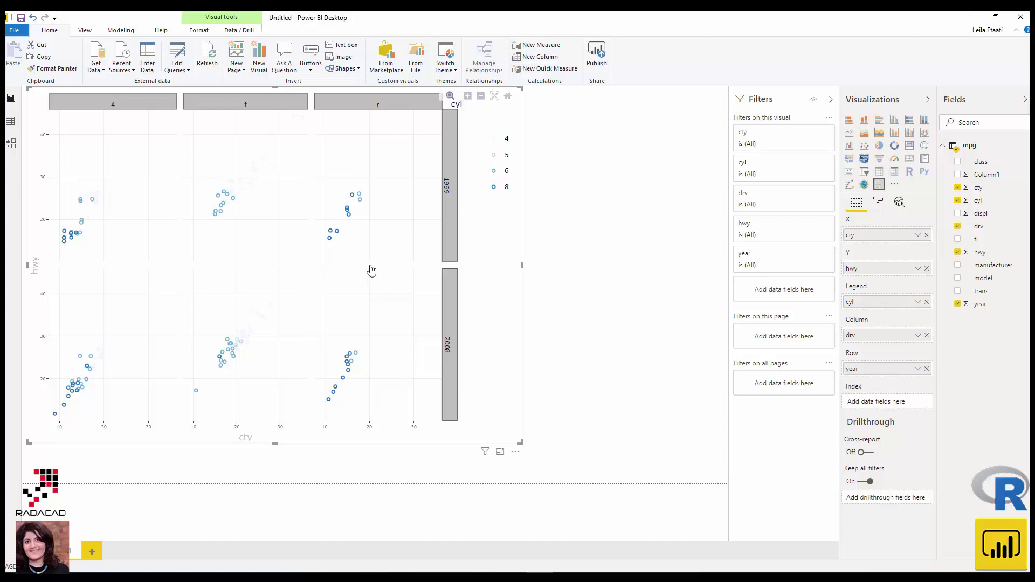
{"action": "left_click", "coordinate": [878, 204]}
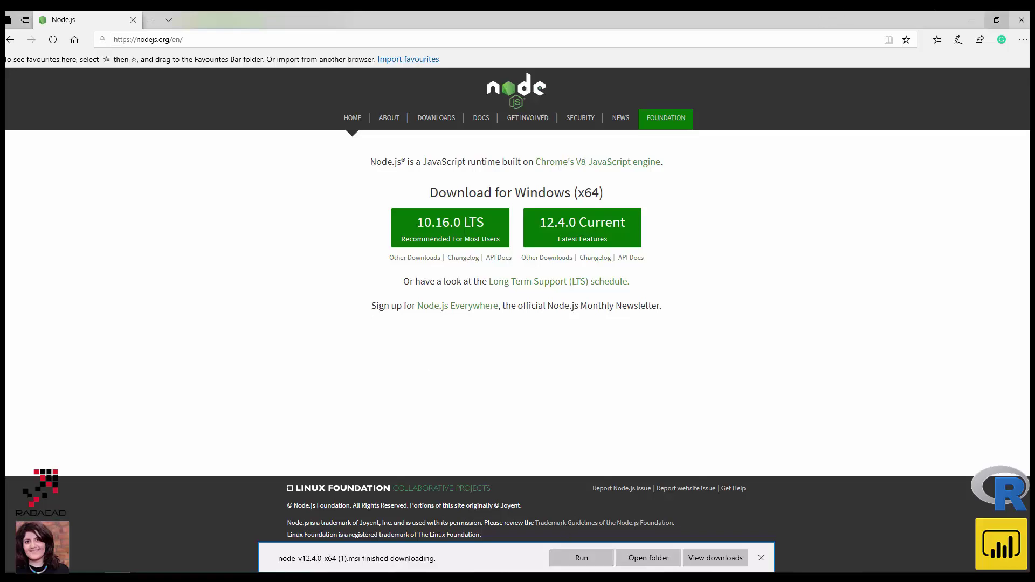
{"action": "left_click", "coordinate": [973, 20]}
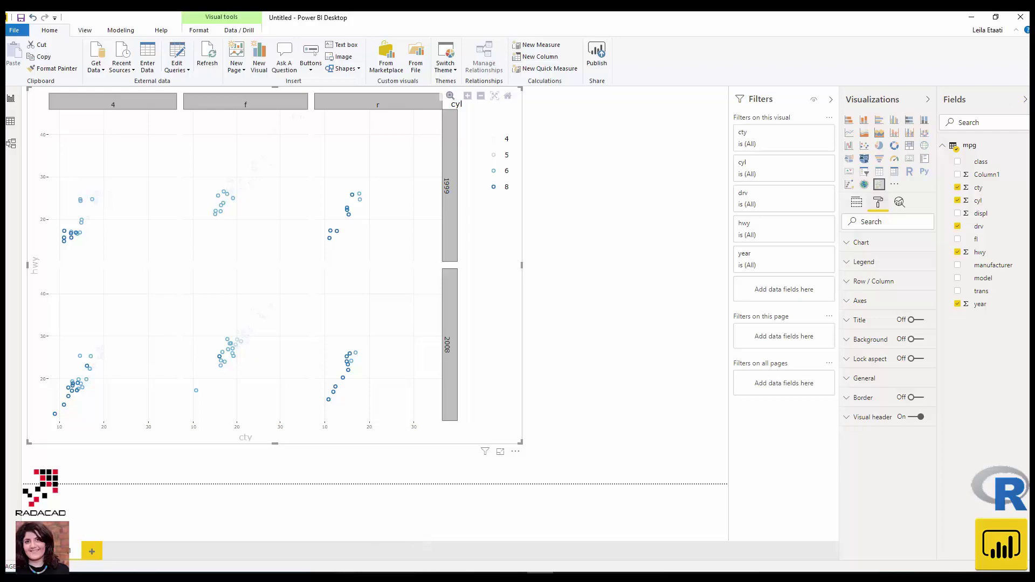
- Launch Command Prompt from Start search with administrator rights, closing the ordinary one
{"action": "key", "text": "super"}
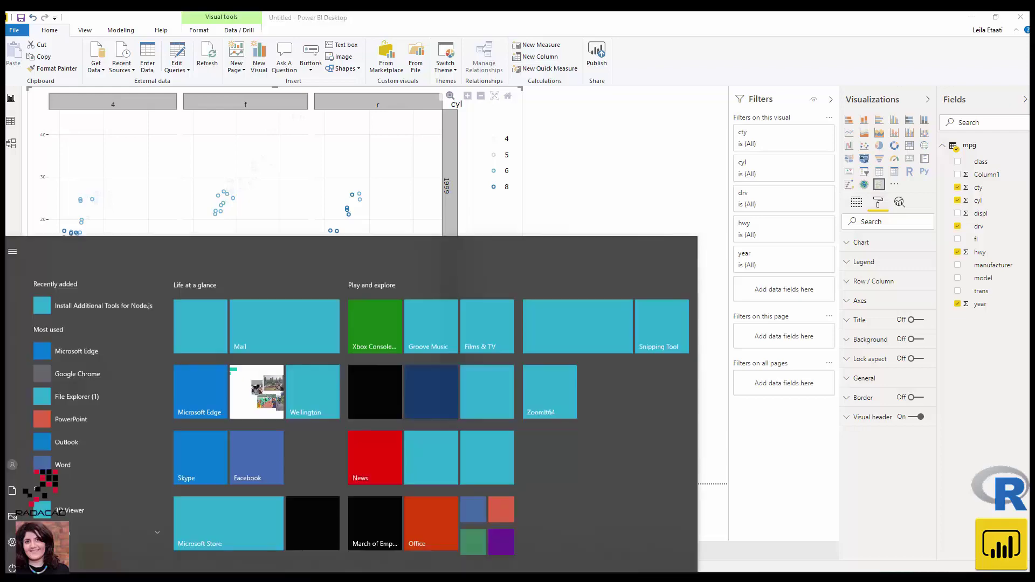
{"action": "type", "text": "command"}
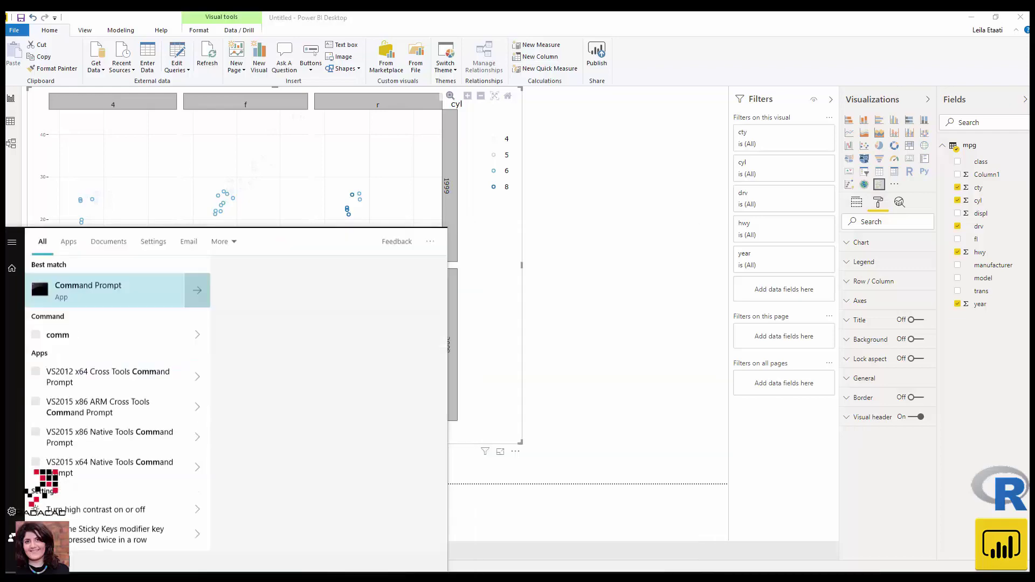
{"action": "key", "text": "Return"}
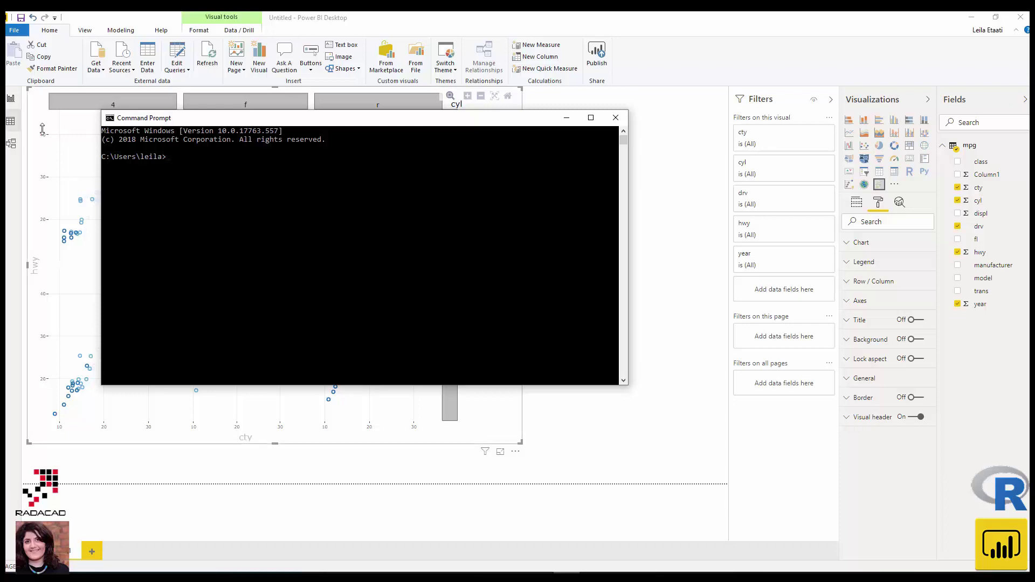
{"action": "left_click", "coordinate": [614, 117]}
{"action": "left_click", "coordinate": [9, 551]}
{"action": "type", "text": "com"}
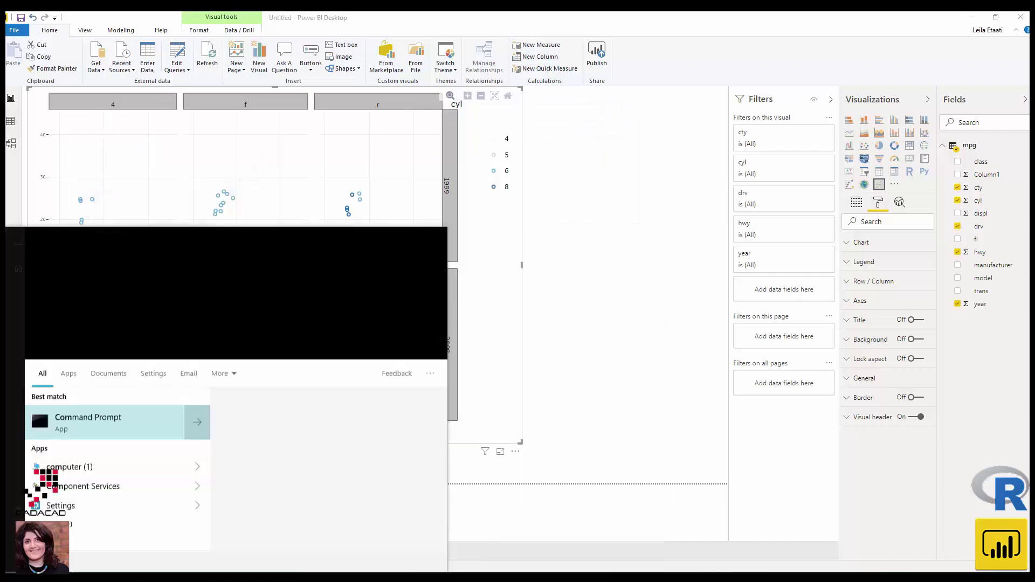
{"action": "right_click", "coordinate": [58, 294]}
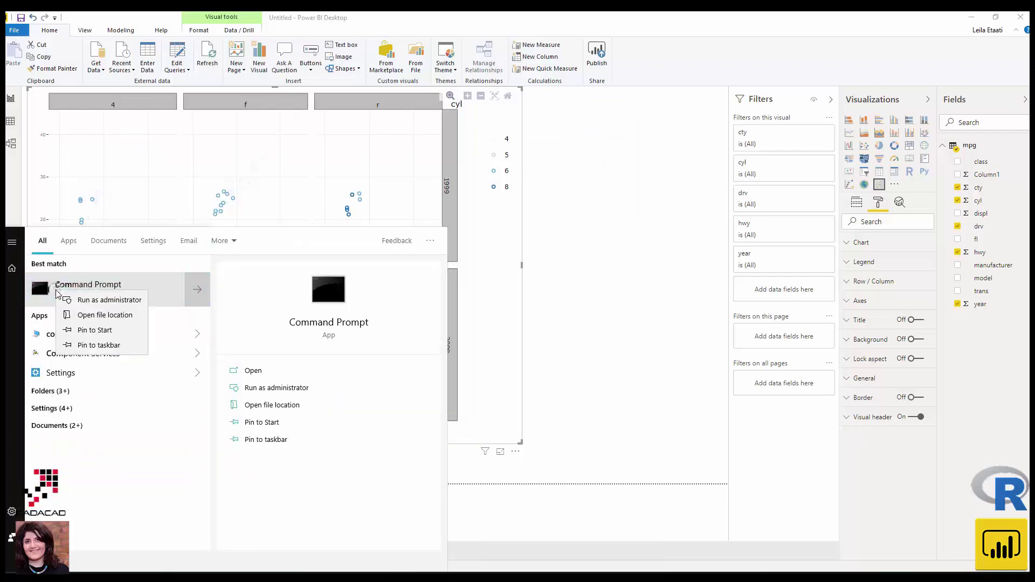
{"action": "left_click", "coordinate": [83, 301]}
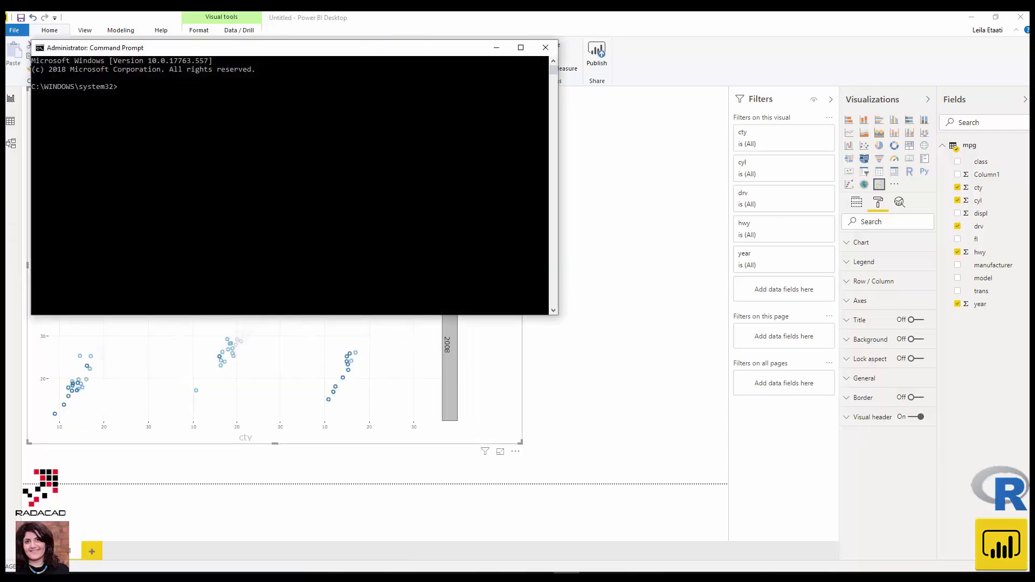
- Run cd.. until the prompt moves from C:\WINDOWS\system32 to C:\
{"action": "type", "text": "cd.."}
{"action": "key", "text": "Return"}
{"action": "type", "text": "cd,,"}
{"action": "key", "text": "Return"}
{"action": "type", "text": "cd.."}
{"action": "key", "text": "Return"}
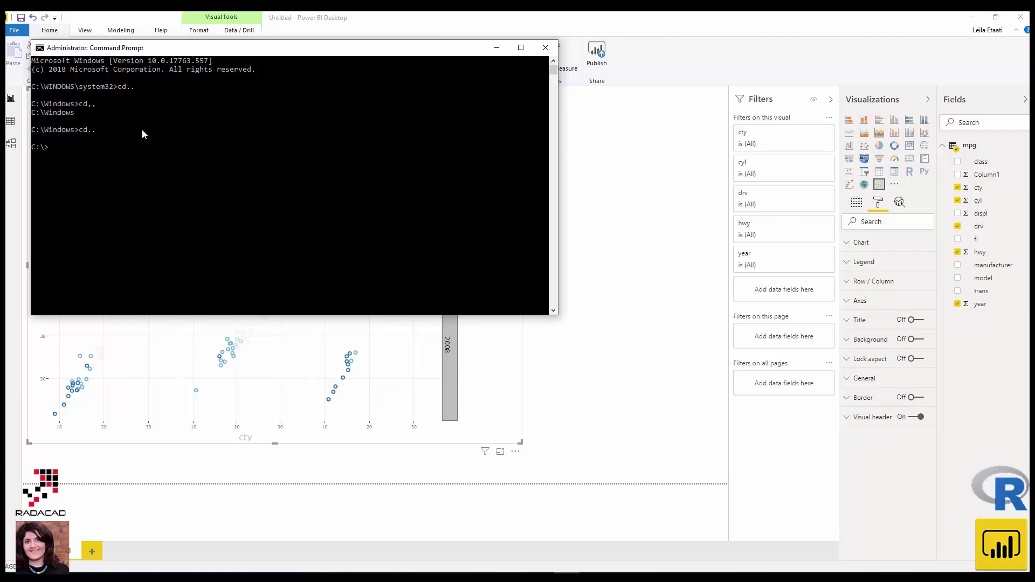
- Create a folder named RcustomVis at the Local Disk (C:) root, then return to the admin console
{"action": "left_click", "coordinate": [145, 578]}
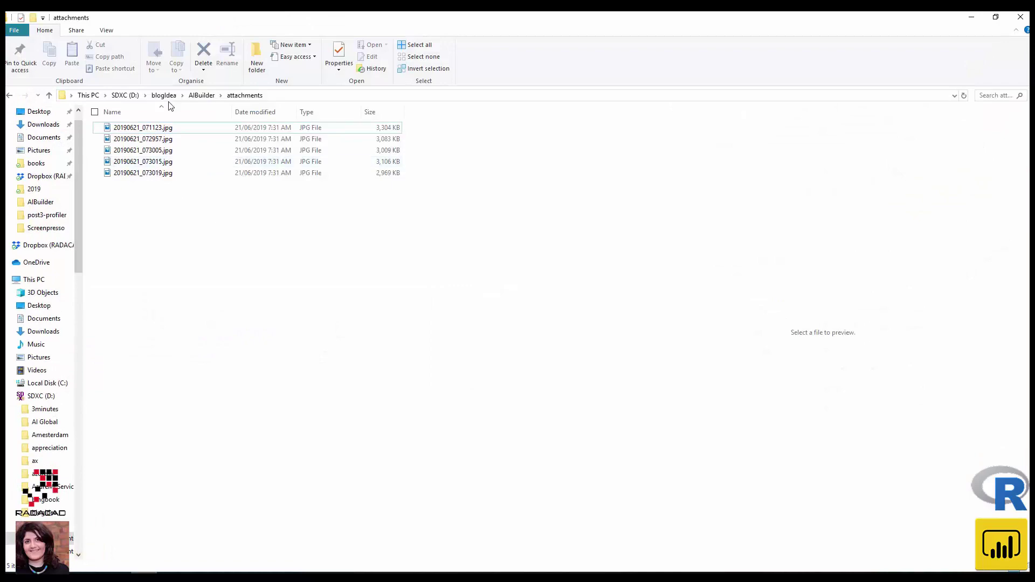
{"action": "left_click", "coordinate": [127, 95]}
{"action": "left_click", "coordinate": [46, 383]}
{"action": "left_click", "coordinate": [173, 509]}
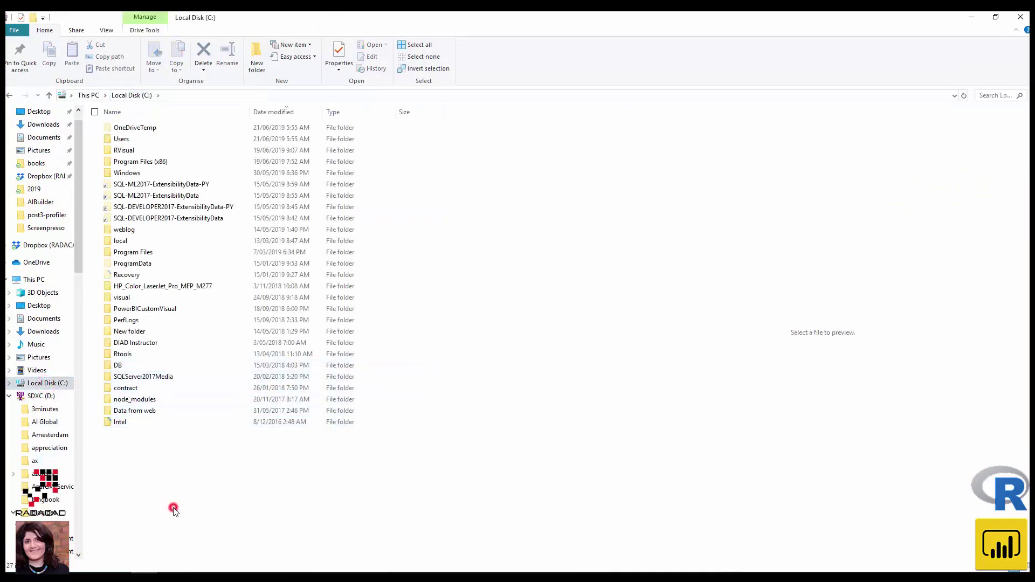
{"action": "right_click", "coordinate": [173, 509]}
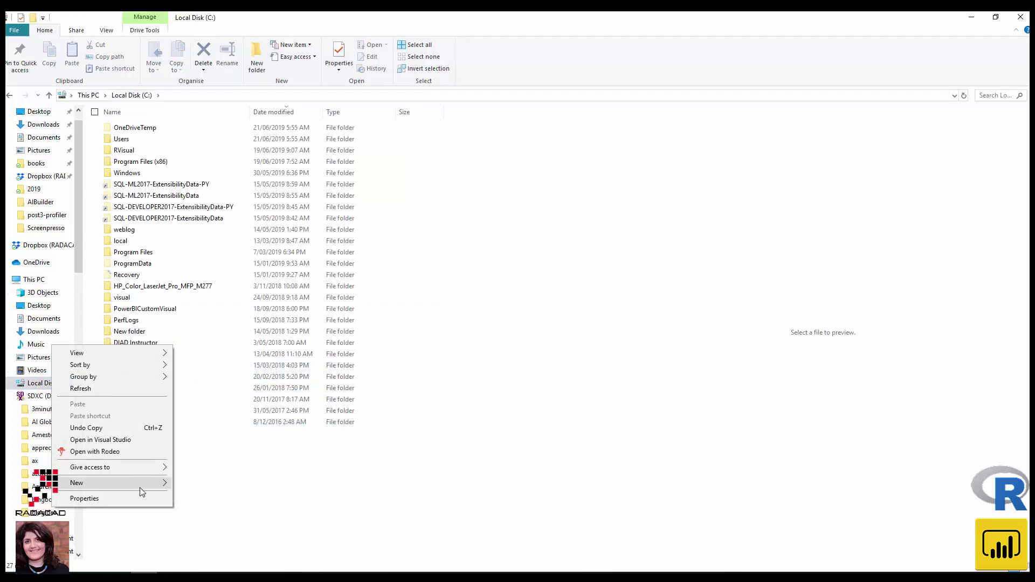
{"action": "mouse_move", "coordinate": [141, 491]}
{"action": "left_click", "coordinate": [184, 489]}
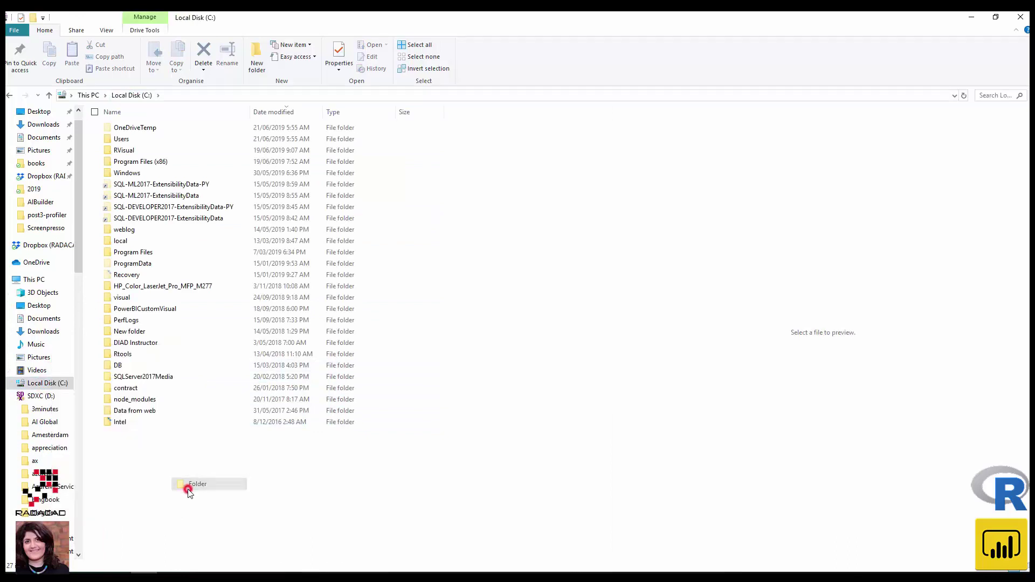
{"action": "type", "text": "Rcus"}
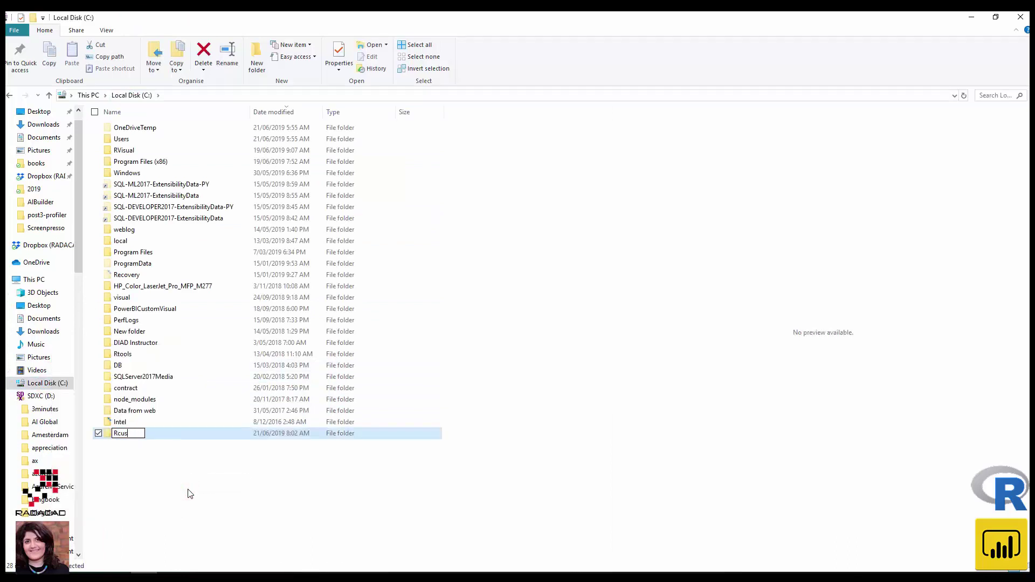
{"action": "type", "text": "tomVis"}
{"action": "key", "text": "Return"}
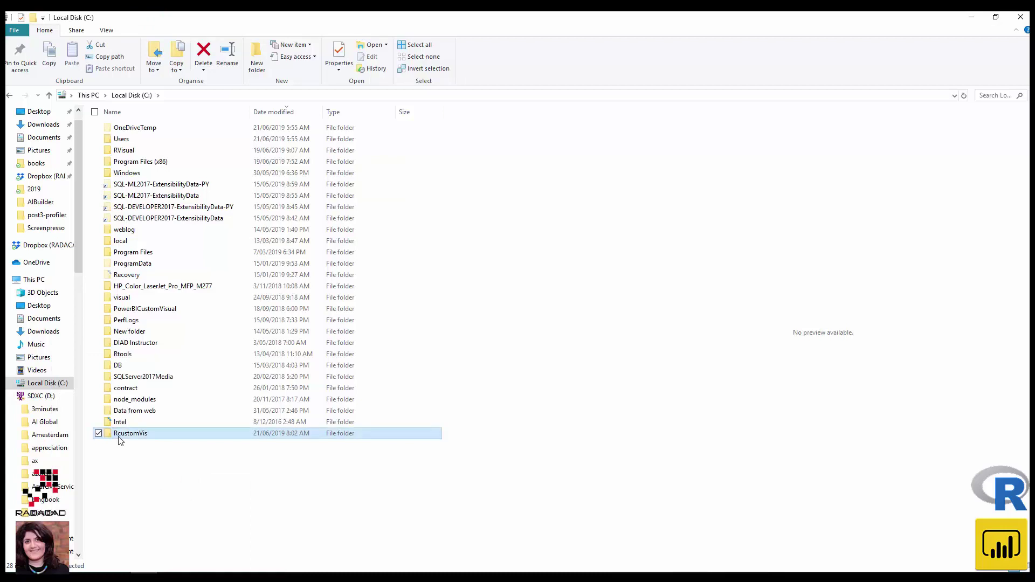
{"action": "left_click", "coordinate": [121, 437]}
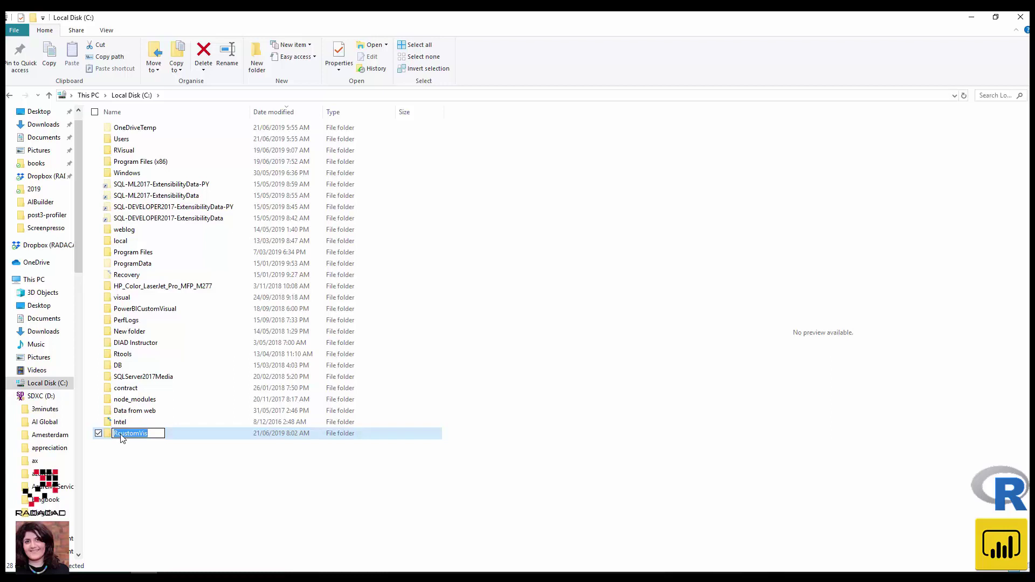
{"action": "left_click", "coordinate": [615, 563]}
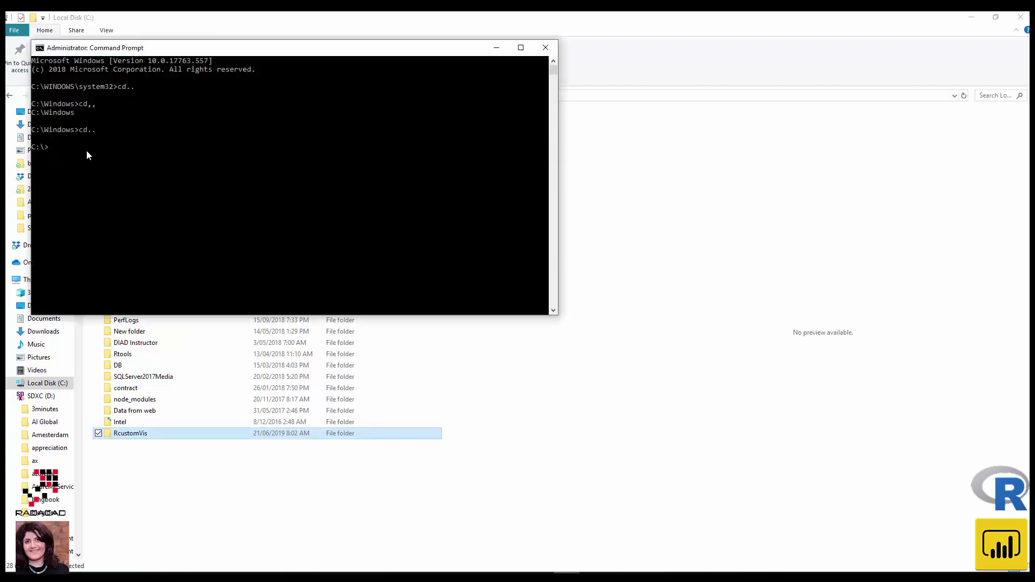
- Change into C:\RcustomVis and run npm install -g powerbi-visuals-tools (3.1.2)
{"action": "type", "text": "cd RcustomVis"}
{"action": "key", "text": "Return"}
{"action": "left_click", "coordinate": [897, 238]}
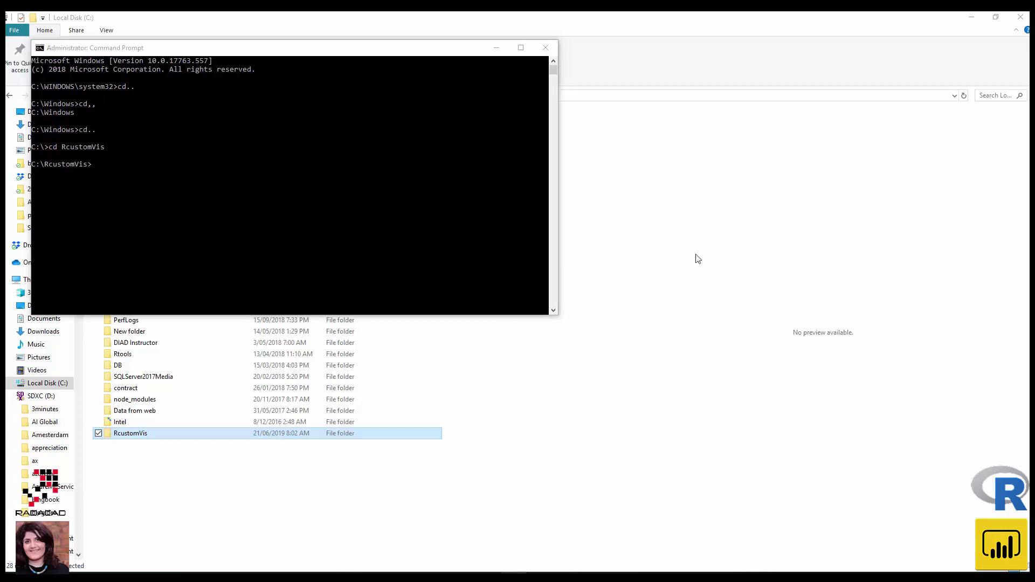
{"action": "left_click", "coordinate": [114, 167]}
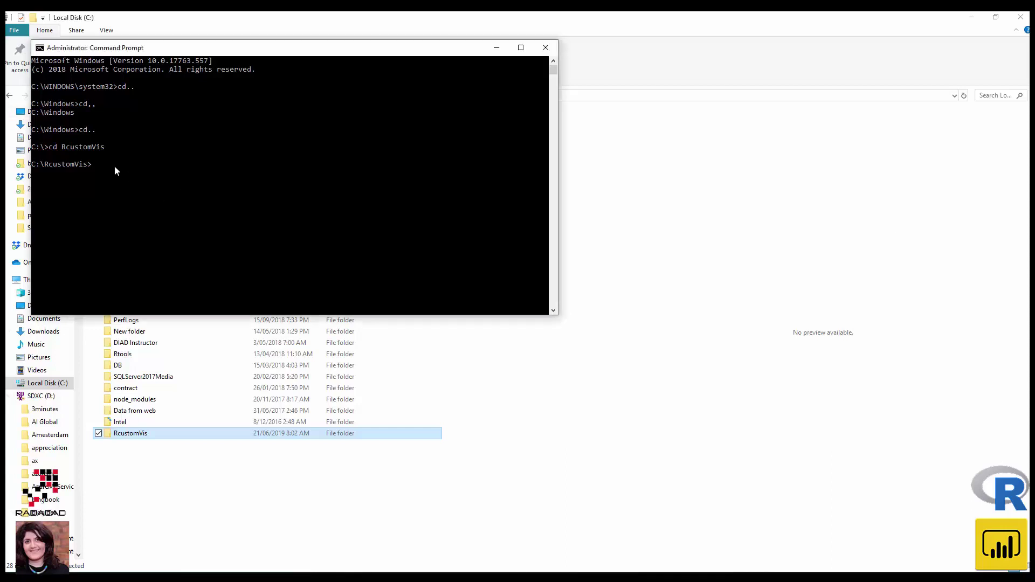
{"action": "right_click", "coordinate": [115, 167]}
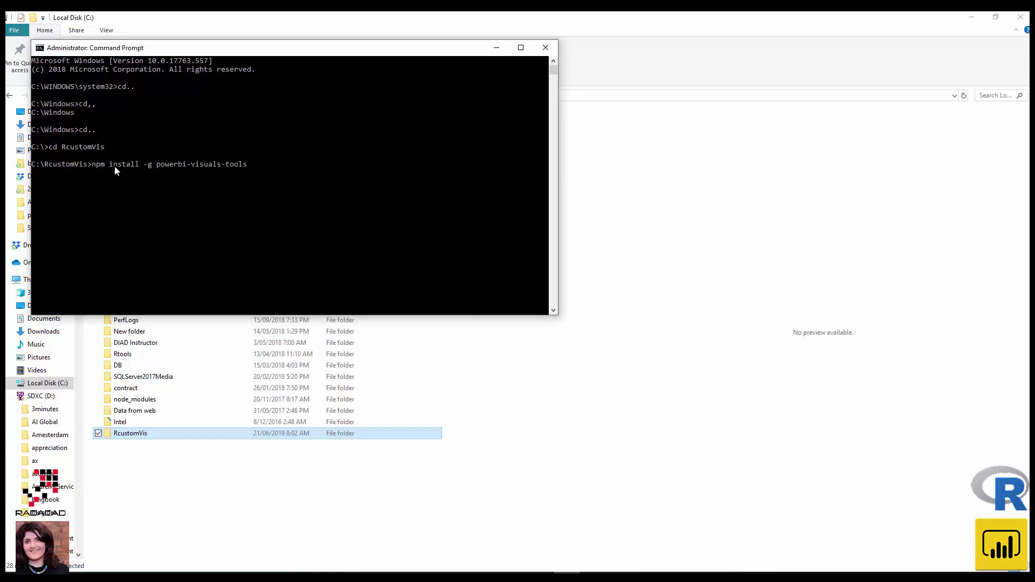
{"action": "key", "text": "Return"}
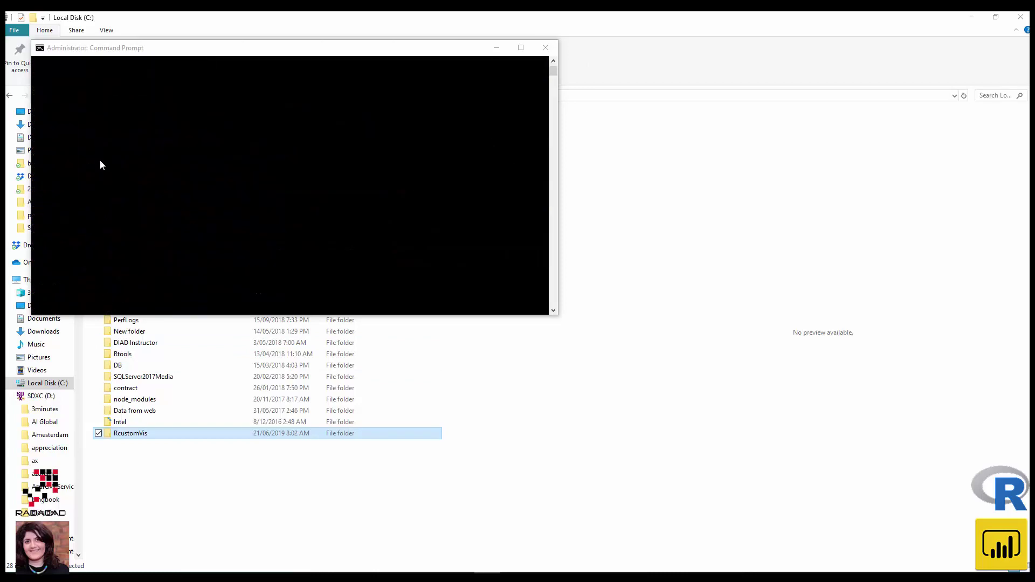
{"action": "left_click", "coordinate": [95, 261]}
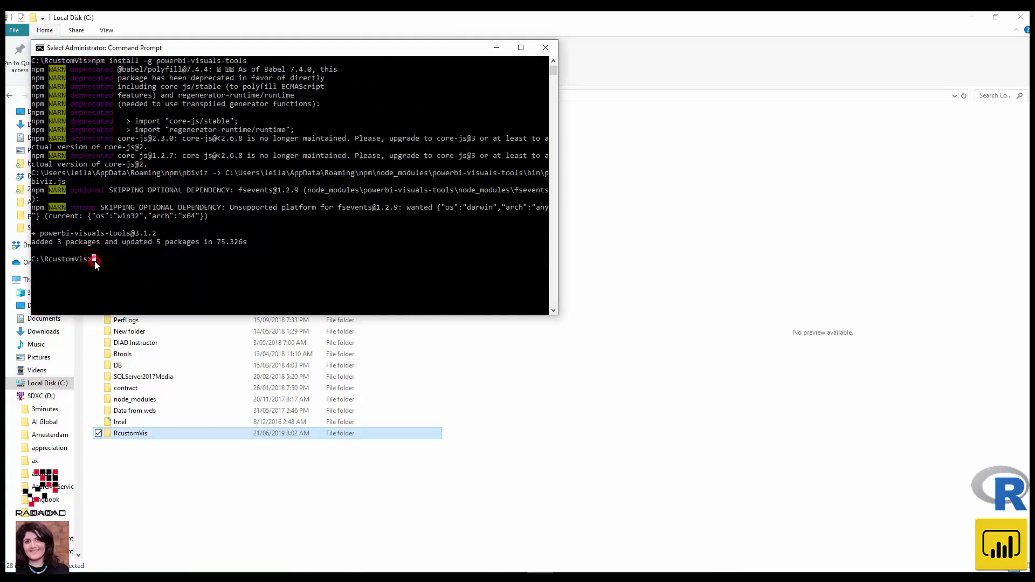
- Check pbiviz usage help, then create sampleRHTMLVisual with the rhtml template
{"action": "type", "text": "pbiviz"}
{"action": "key", "text": "Return"}
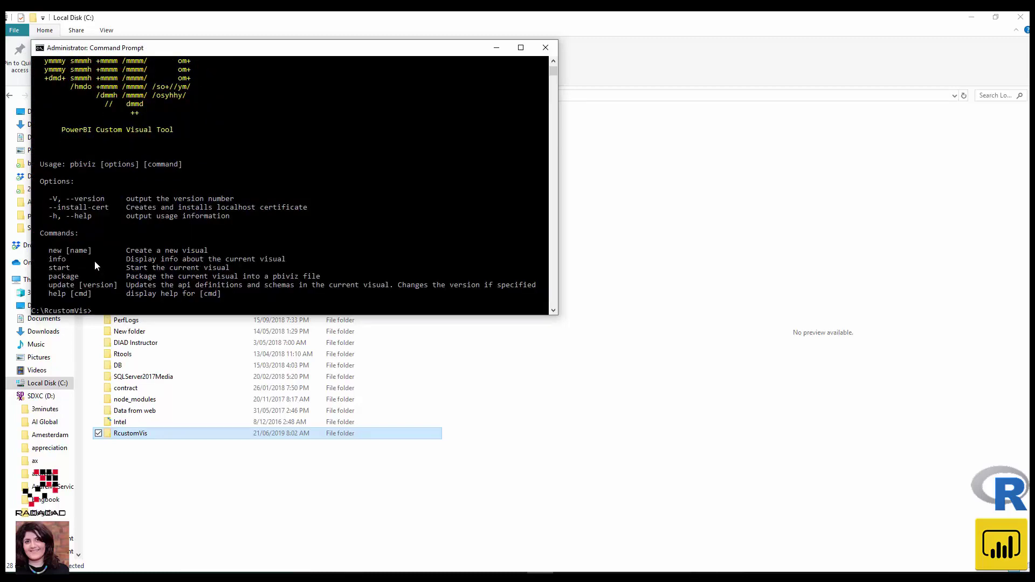
{"action": "scroll", "coordinate": [95, 261], "scroll_direction": "up", "scroll_amount": 5}
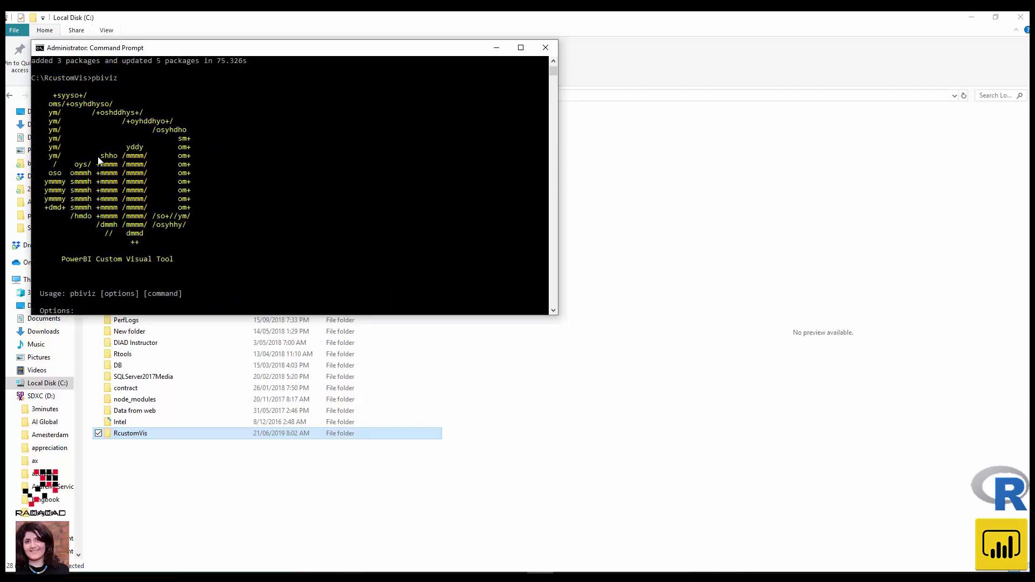
{"action": "scroll", "coordinate": [99, 159], "scroll_direction": "down", "scroll_amount": 8}
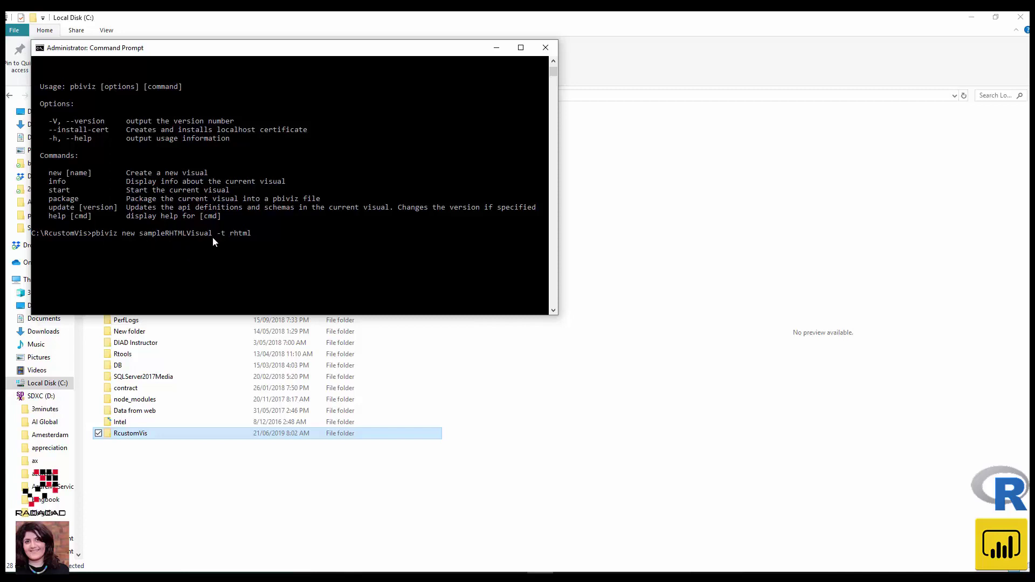
{"action": "key", "text": "Return"}
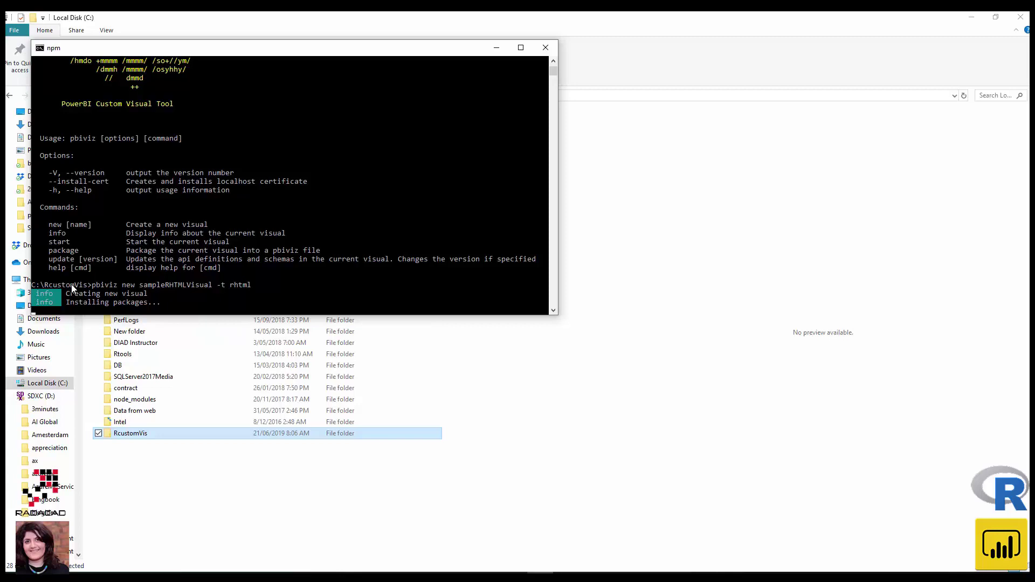
- Browse into RcustomVis\sampleRHTMLVisual in File Explorer to see the generated project files
{"action": "left_click", "coordinate": [135, 435]}
{"action": "double_click", "coordinate": [134, 434]}
{"action": "left_click", "coordinate": [135, 131]}
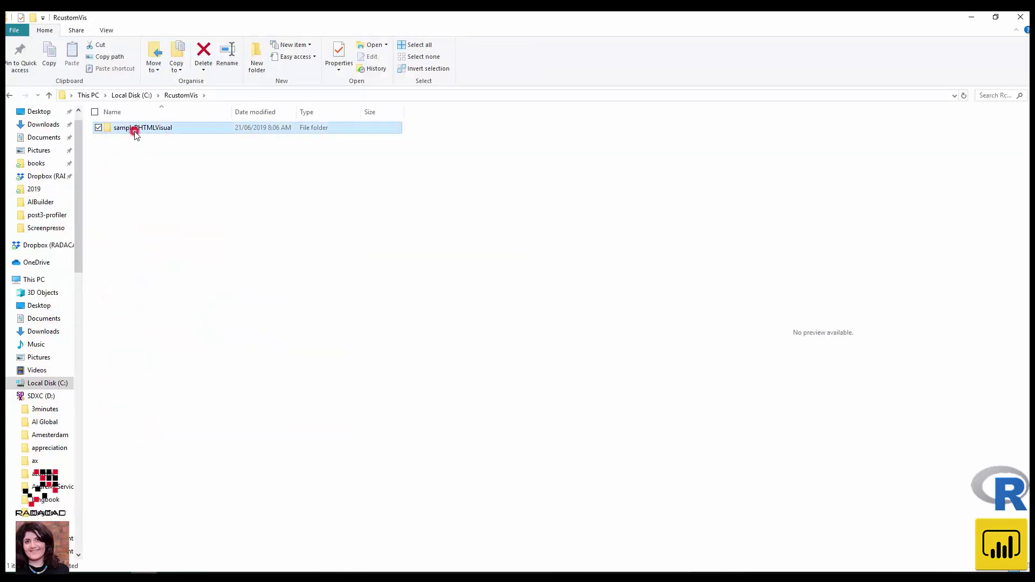
{"action": "double_click", "coordinate": [136, 133]}
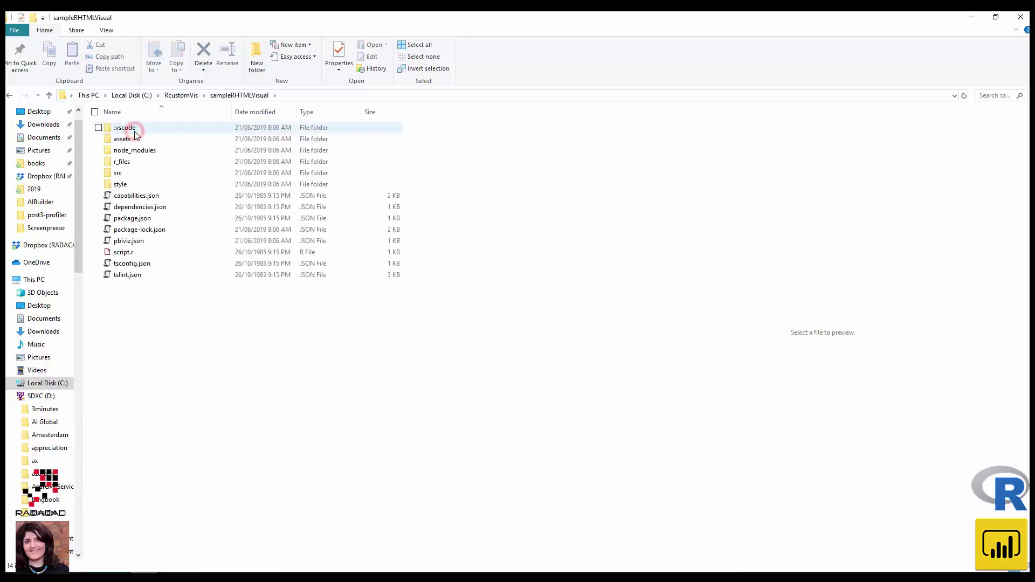
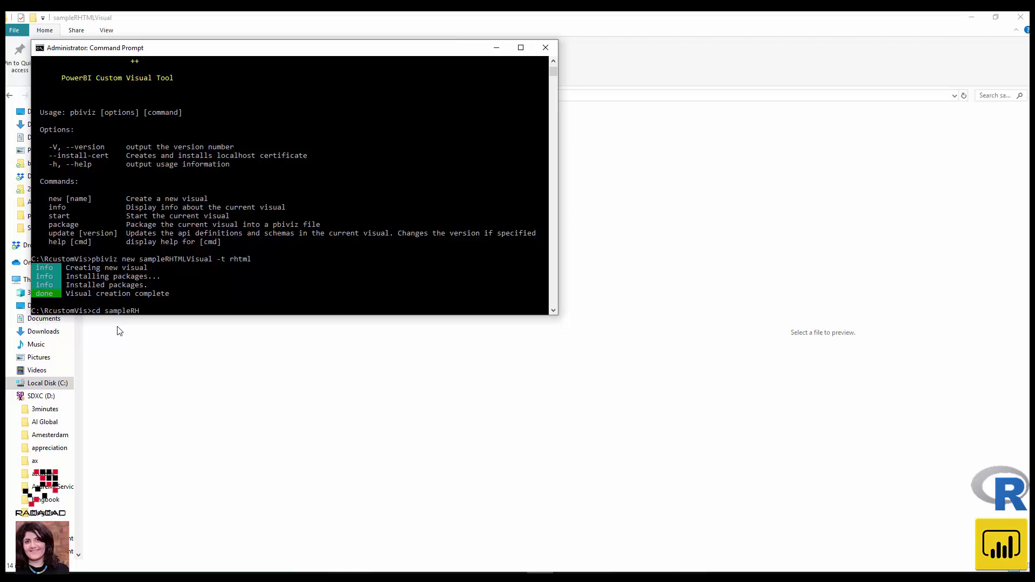
- Enter the sampleRHTMLVisual folder and run pbiviz package, which fails on missing author, e-mail, description, supportUrl
{"action": "type", "text": "TMLVisual"}
{"action": "key", "text": "Return"}
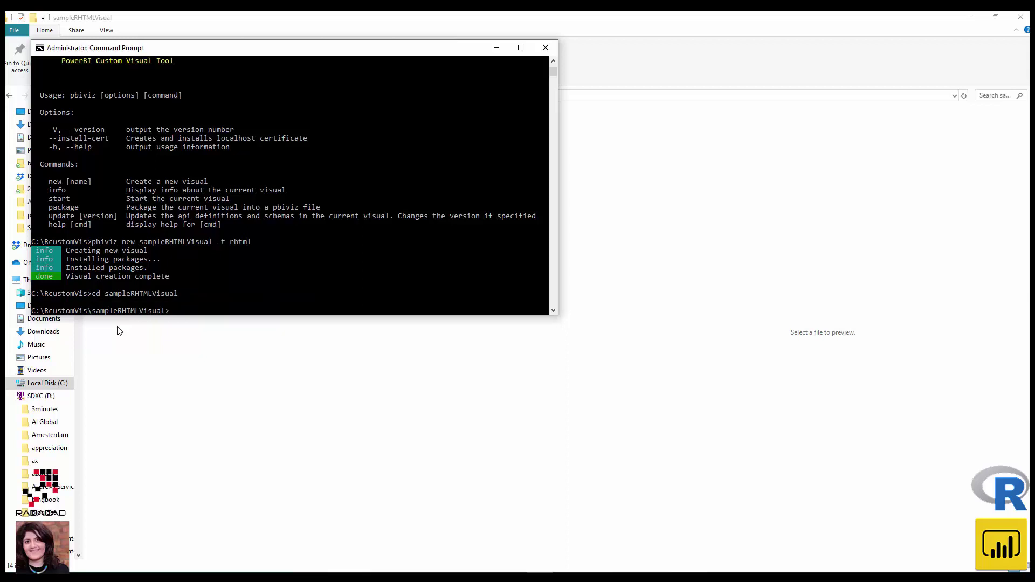
{"action": "type", "text": "pbiviz package"}
{"action": "key", "text": "Return"}
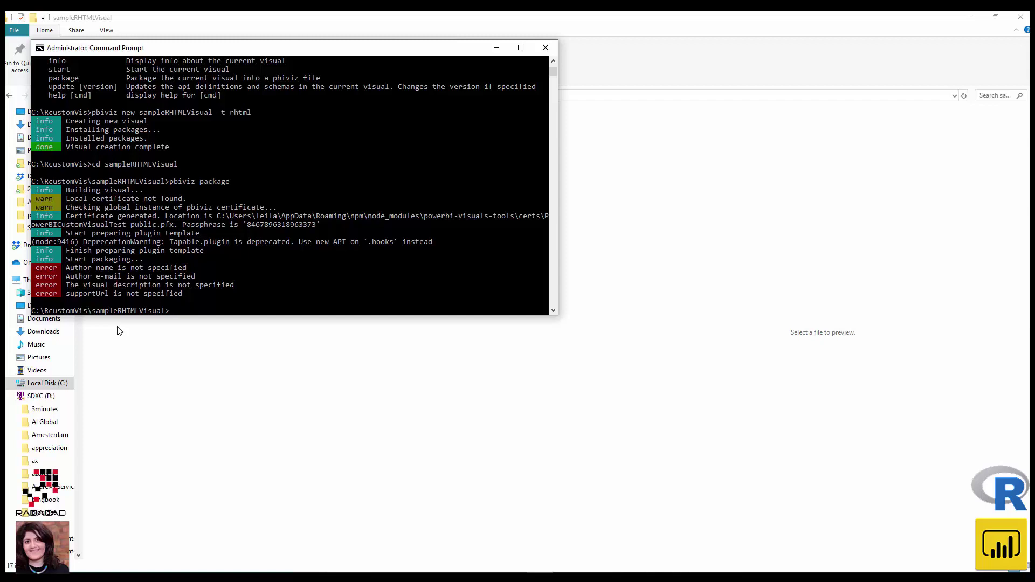
- Open package.json from the sampleRHTMLVisual project folder in WordPad
{"action": "left_click", "coordinate": [190, 396]}
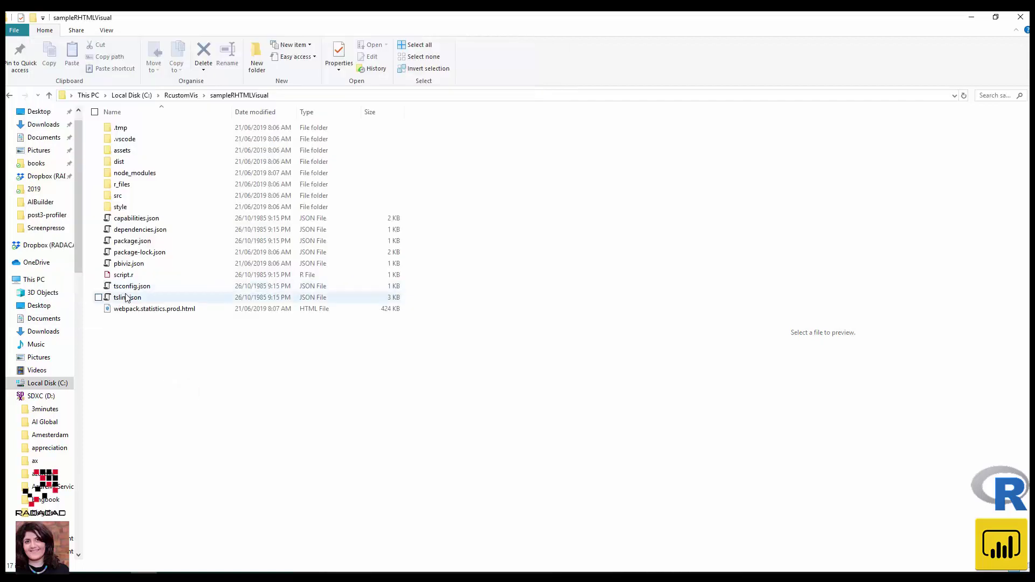
{"action": "left_click", "coordinate": [143, 242]}
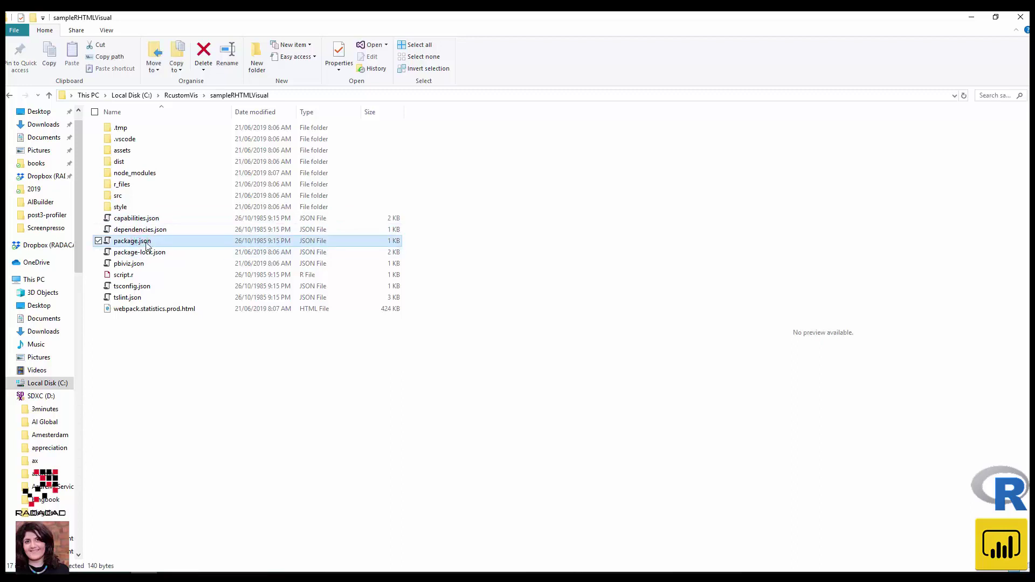
{"action": "right_click", "coordinate": [145, 244]}
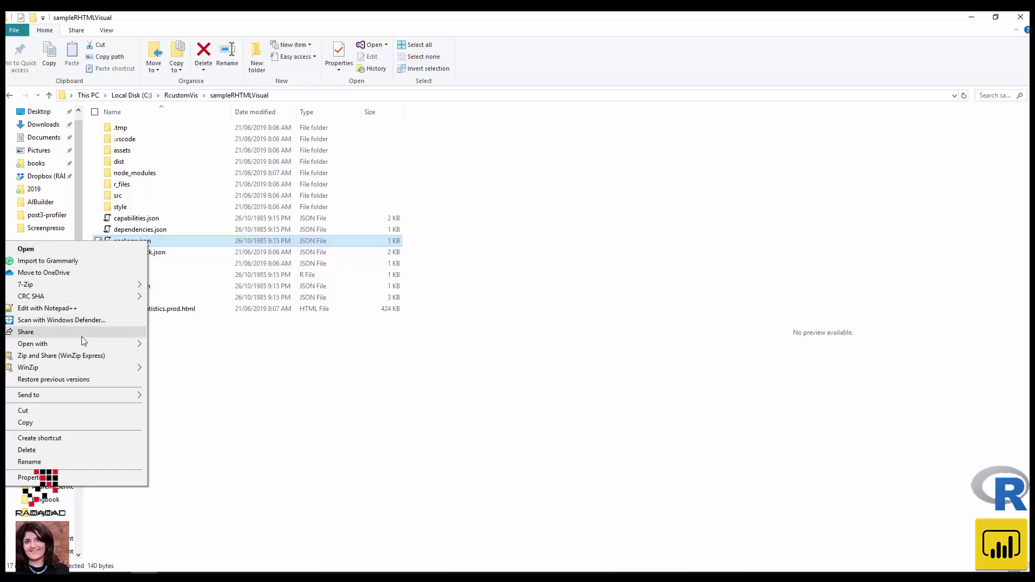
{"action": "mouse_move", "coordinate": [81, 344]}
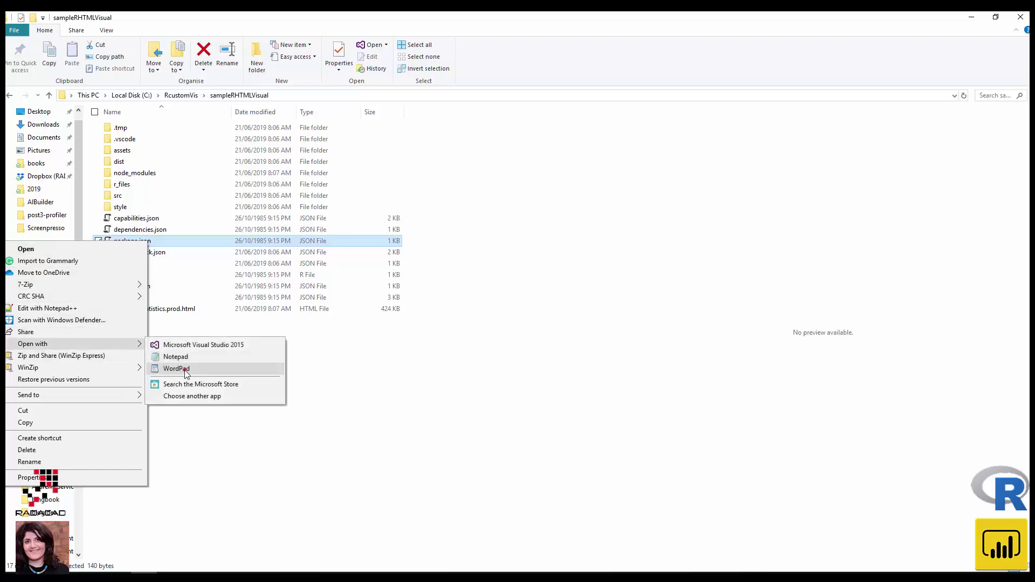
{"action": "left_click", "coordinate": [186, 371]}
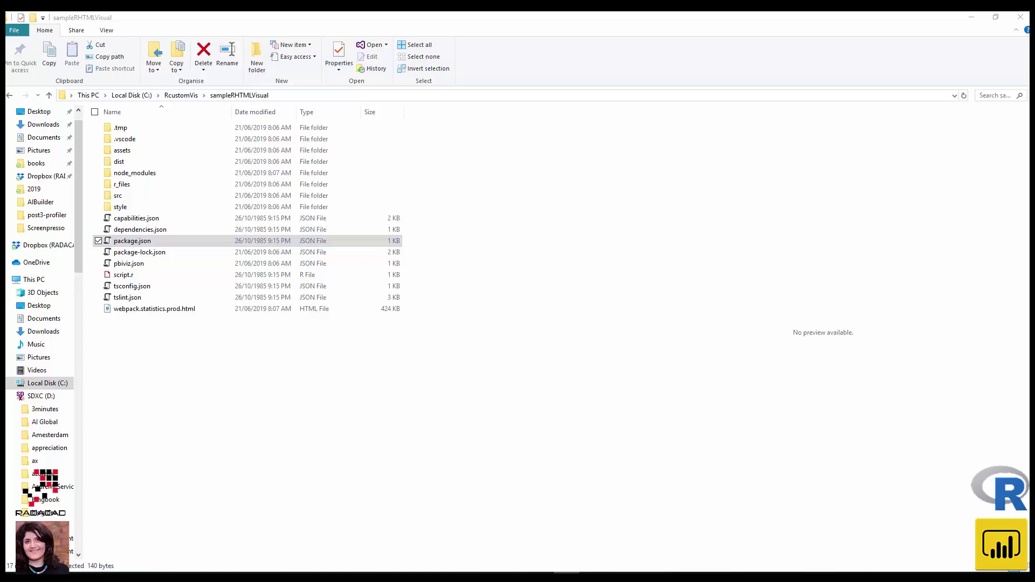
- Open pbiviz.json from the same folder in WordPad
{"action": "left_click", "coordinate": [129, 264]}
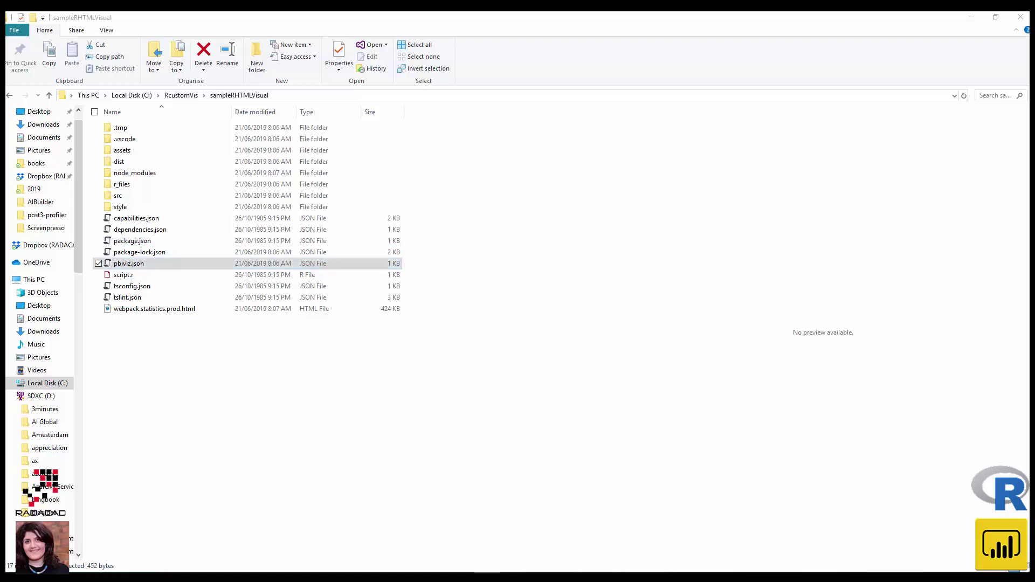
{"action": "left_click", "coordinate": [123, 264]}
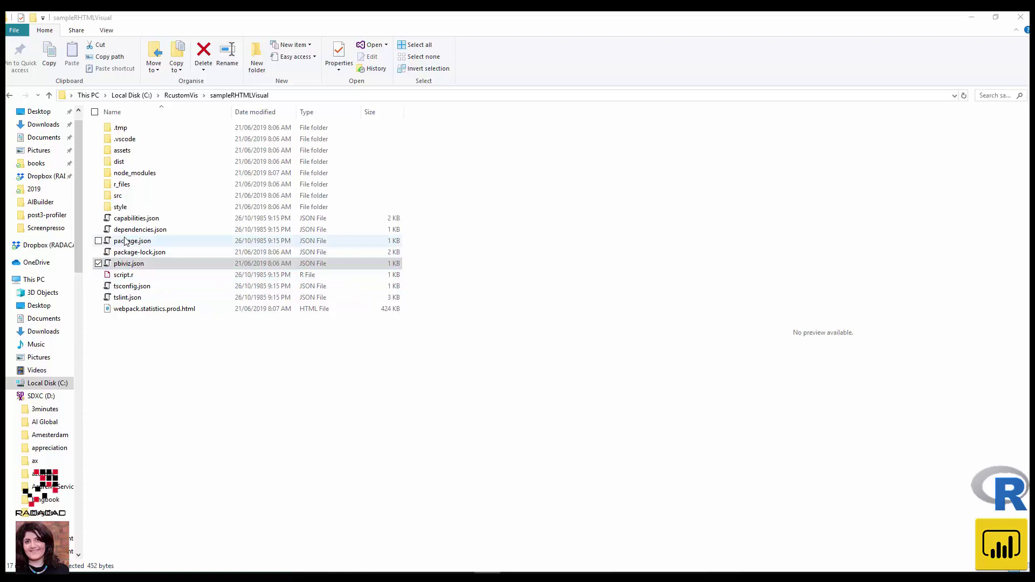
{"action": "right_click", "coordinate": [125, 269]}
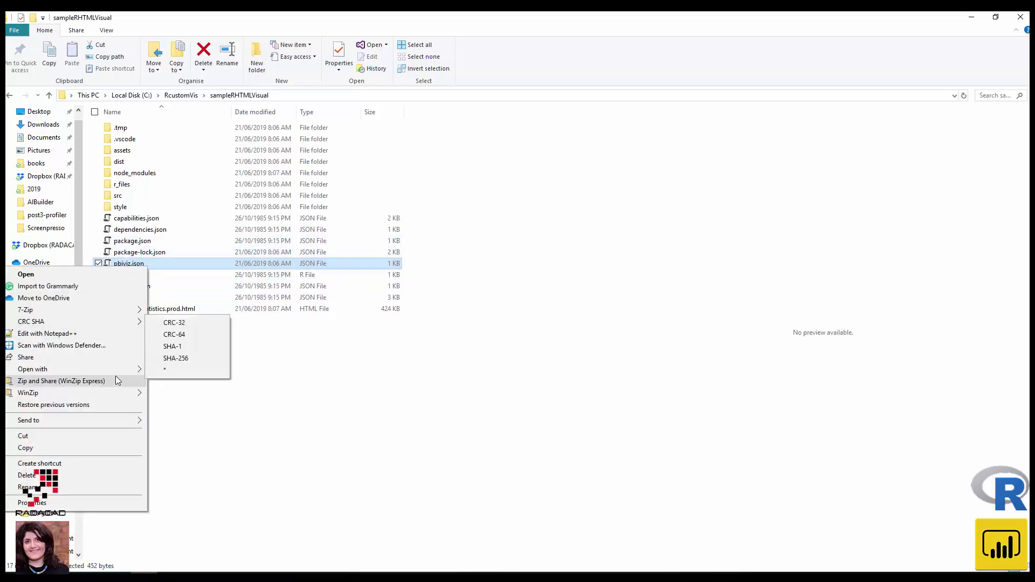
{"action": "mouse_move", "coordinate": [119, 370]}
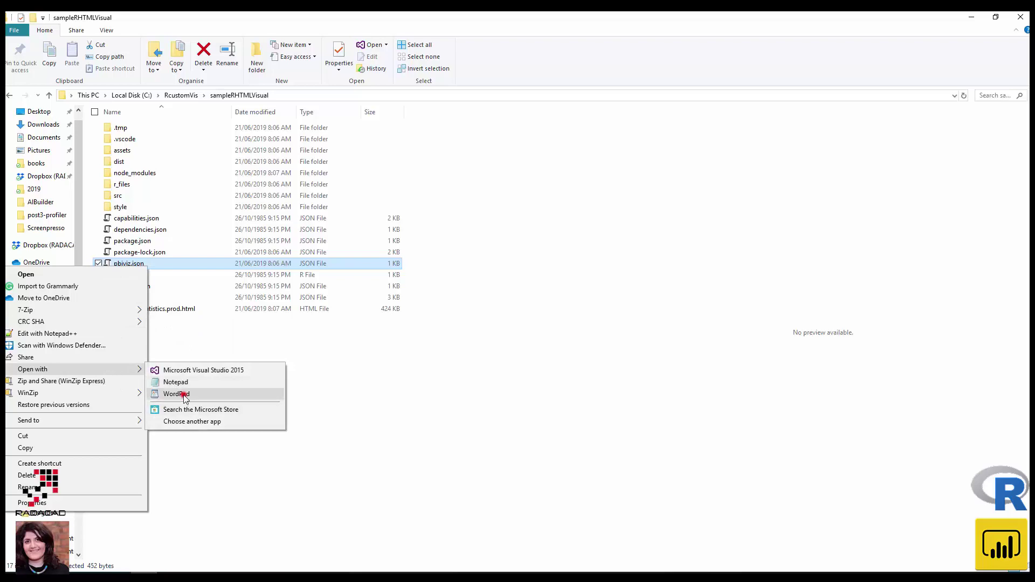
{"action": "left_click", "coordinate": [181, 394]}
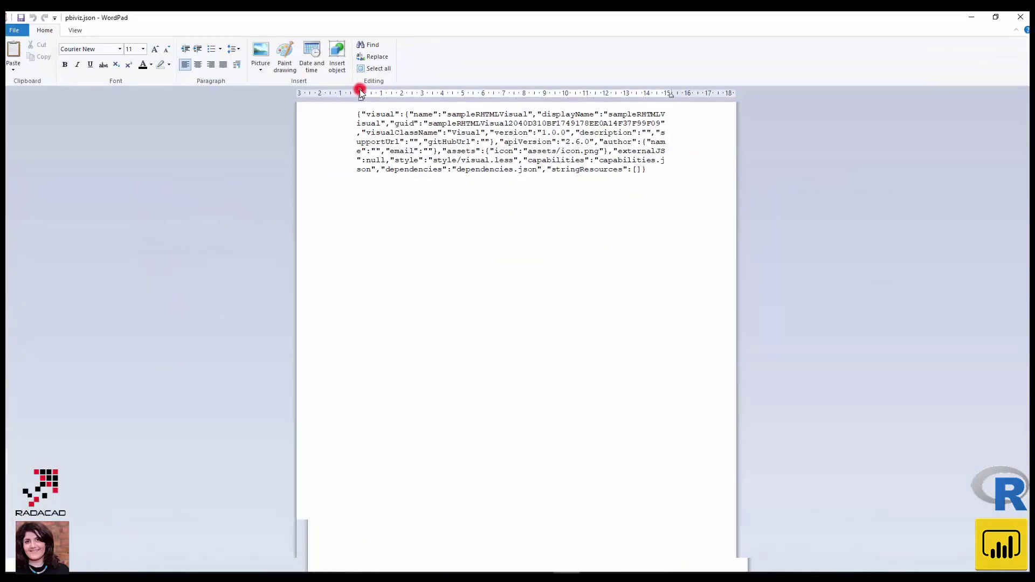
- Type 'Fact chart to shows different variables' into the empty description value of pbiviz.json
{"action": "left_click", "coordinate": [360, 93]}
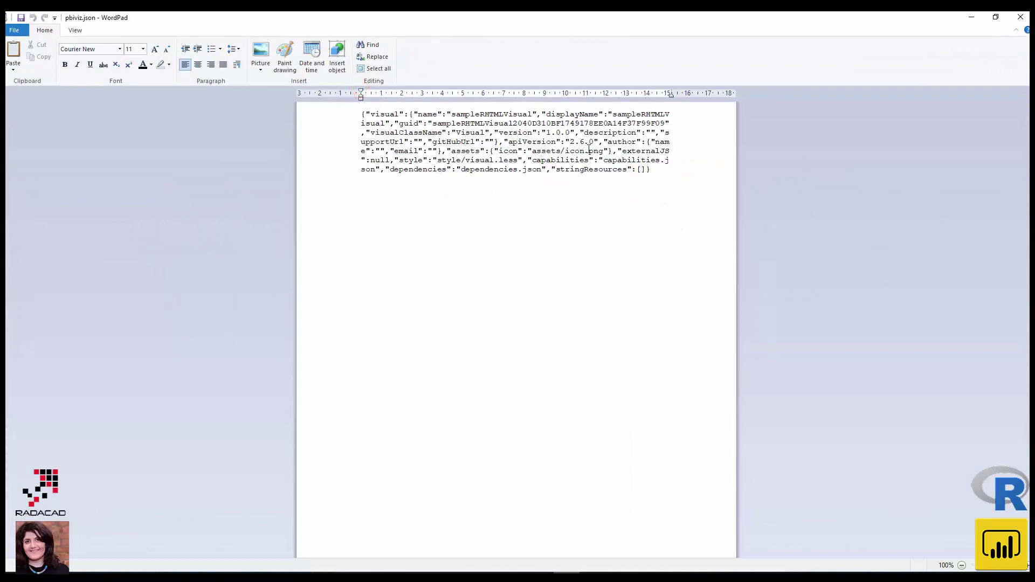
{"action": "double_click", "coordinate": [625, 133]}
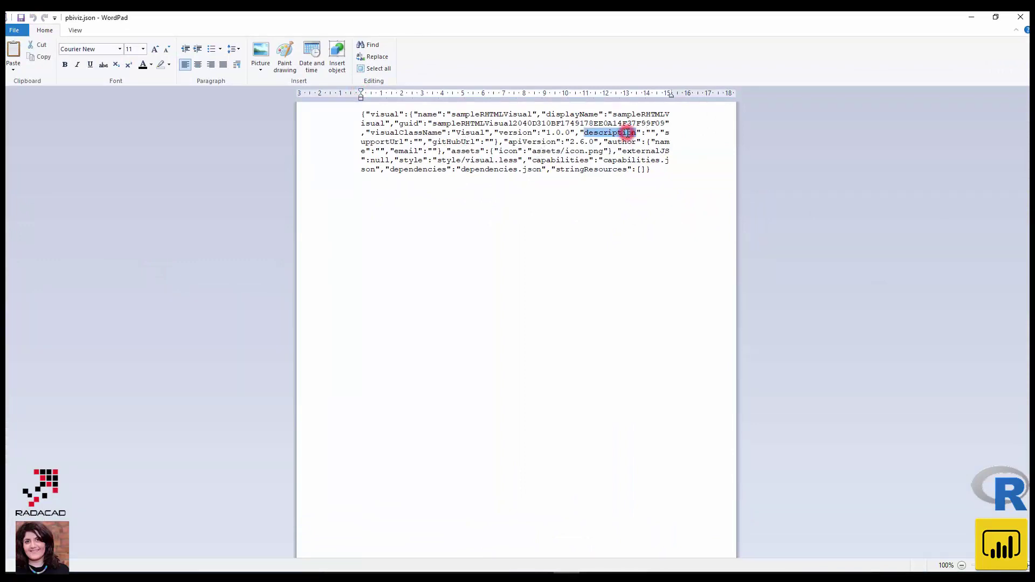
{"action": "left_click", "coordinate": [651, 132]}
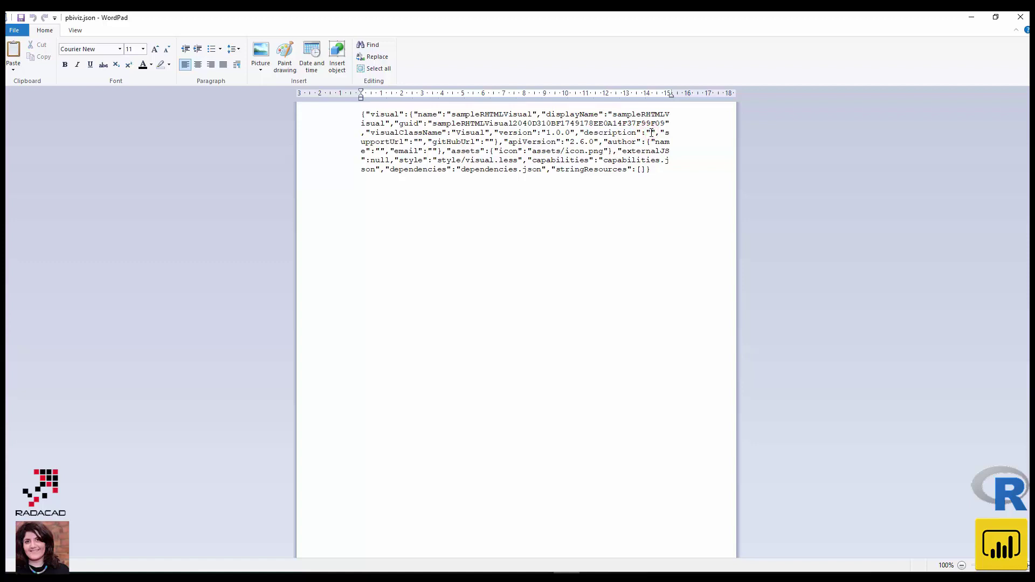
{"action": "type", "text": "Facet"}
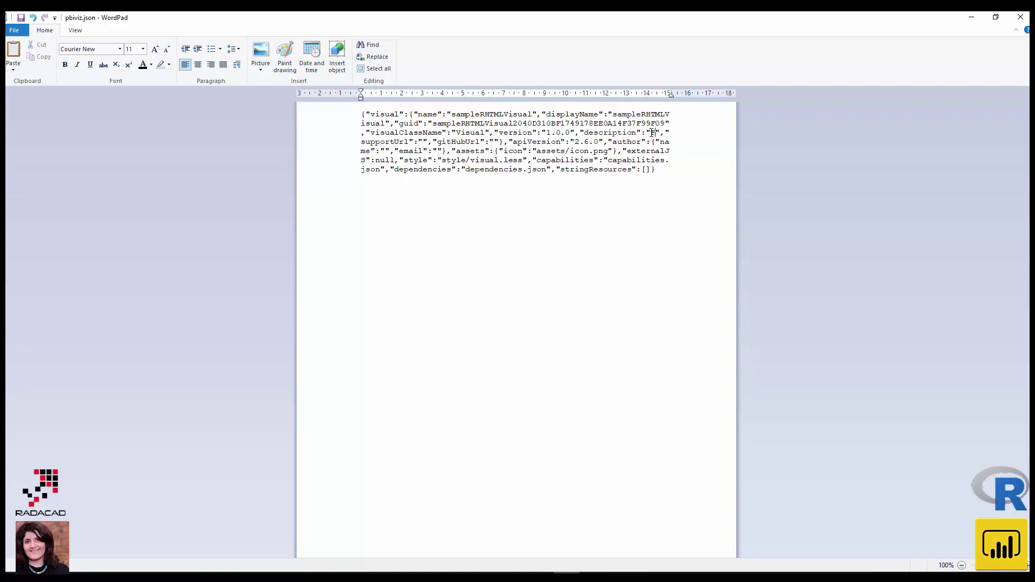
{"action": "key", "text": "Return"}
{"action": "type", "text": "Chart"}
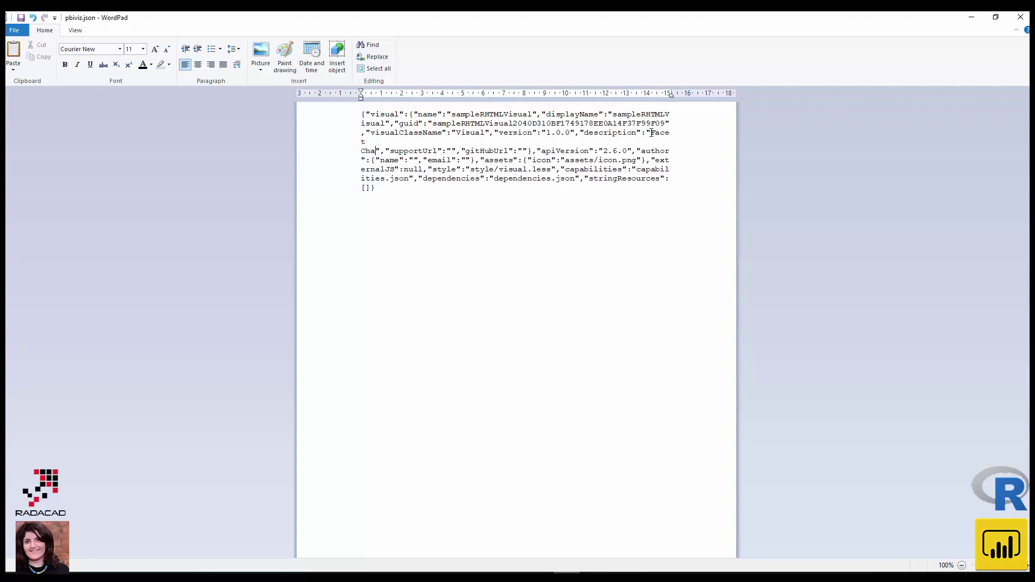
{"action": "key", "text": "BackSpace"}
{"action": "key", "text": "BackSpace"}
{"action": "key", "text": "BackSpace"}
{"action": "key", "text": "BackSpace"}
{"action": "key", "text": "BackSpace"}
{"action": "key", "text": "BackSpace"}
{"action": "key", "text": "BackSpace"}
{"action": "key", "text": "BackSpace"}
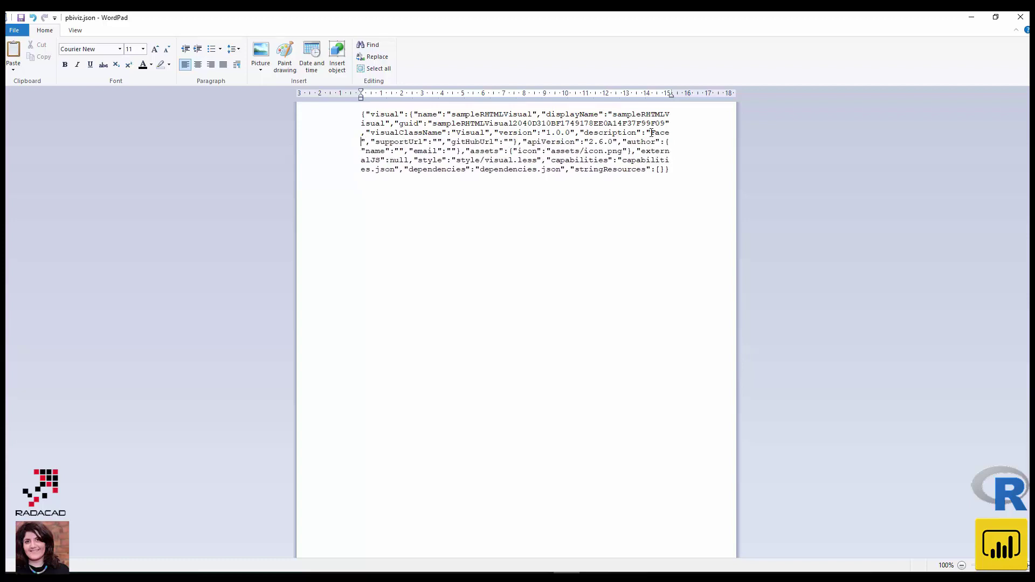
{"action": "type", "text": "t chart to "}
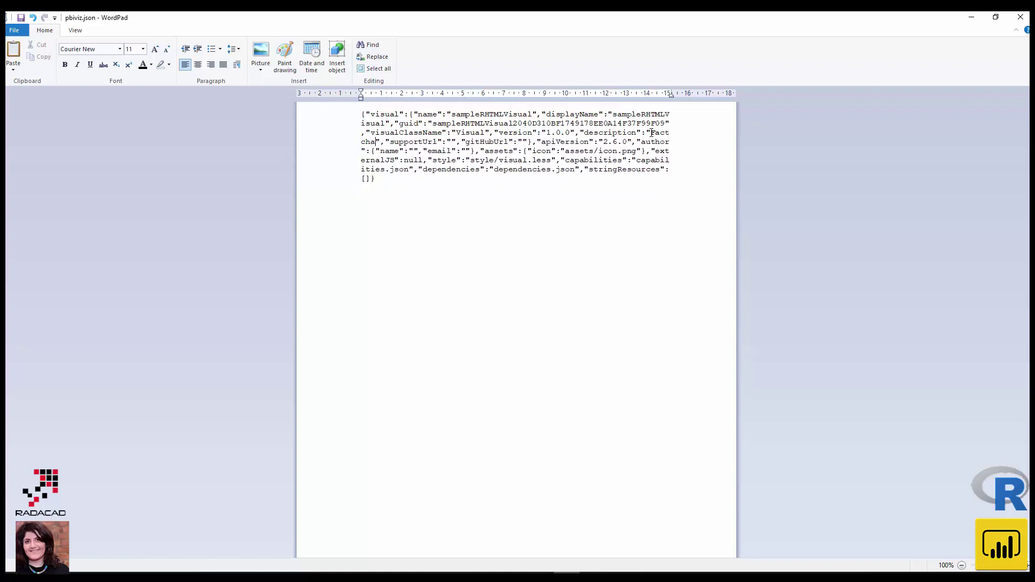
{"action": "type", "text": "shows di"}
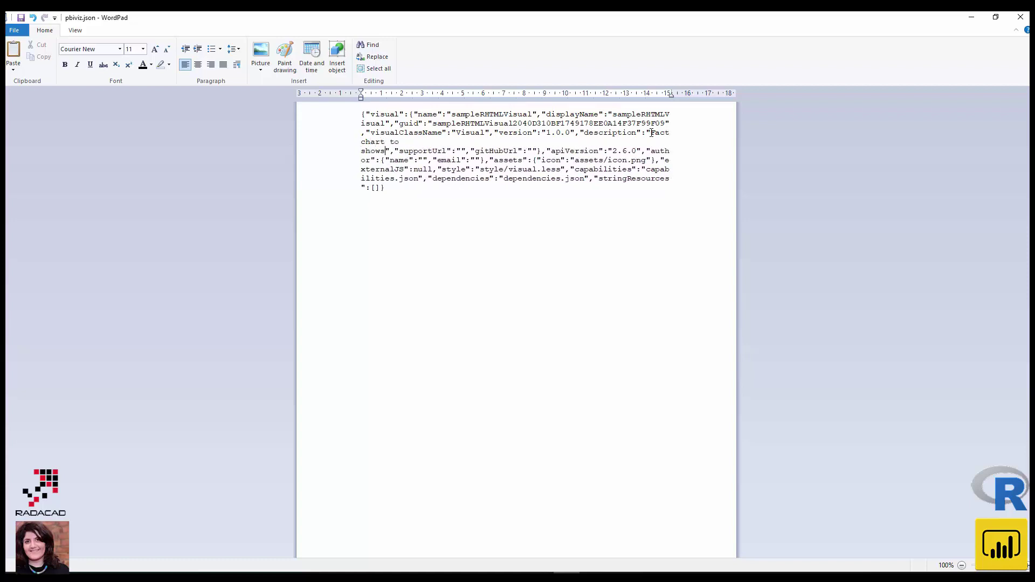
{"action": "type", "text": "fferent variabl"}
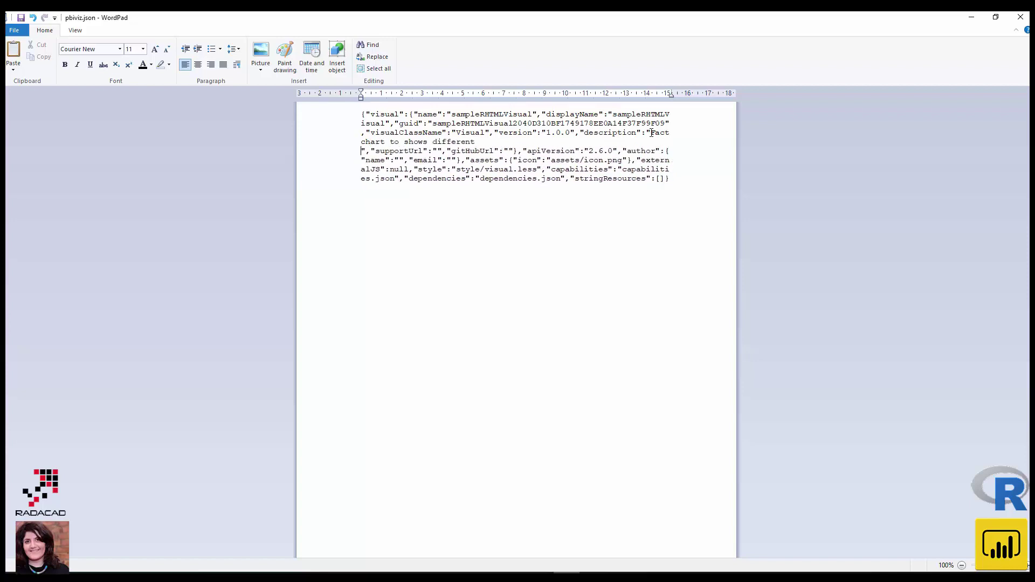
{"action": "type", "text": "es"}
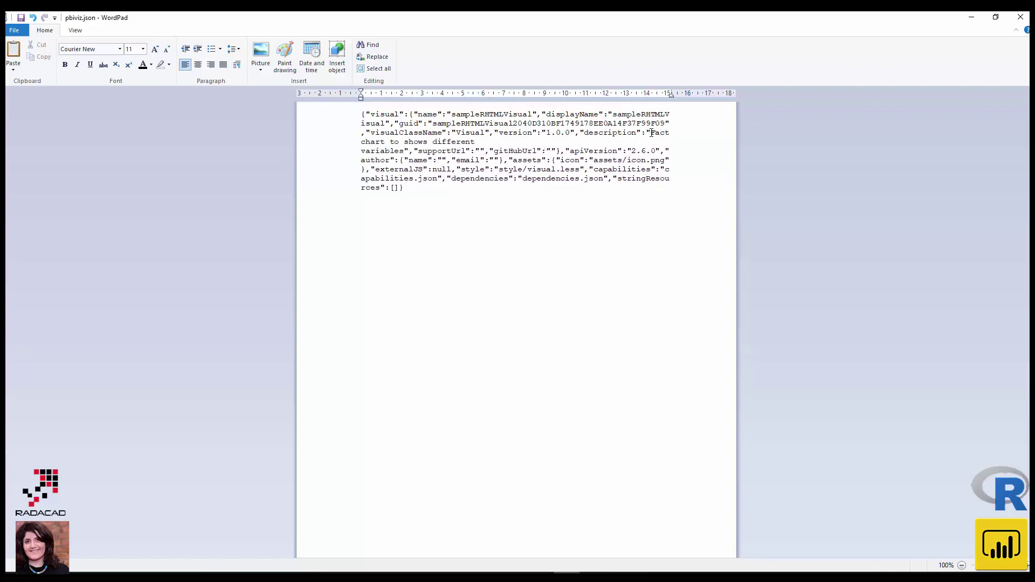
{"action": "left_click", "coordinate": [480, 151]}
- Copy the R-Visual-Chart--Facet-Chart GitHub repository URL from Chrome's address bar, then minimize Chrome
{"action": "key", "text": "alt+Tab"}
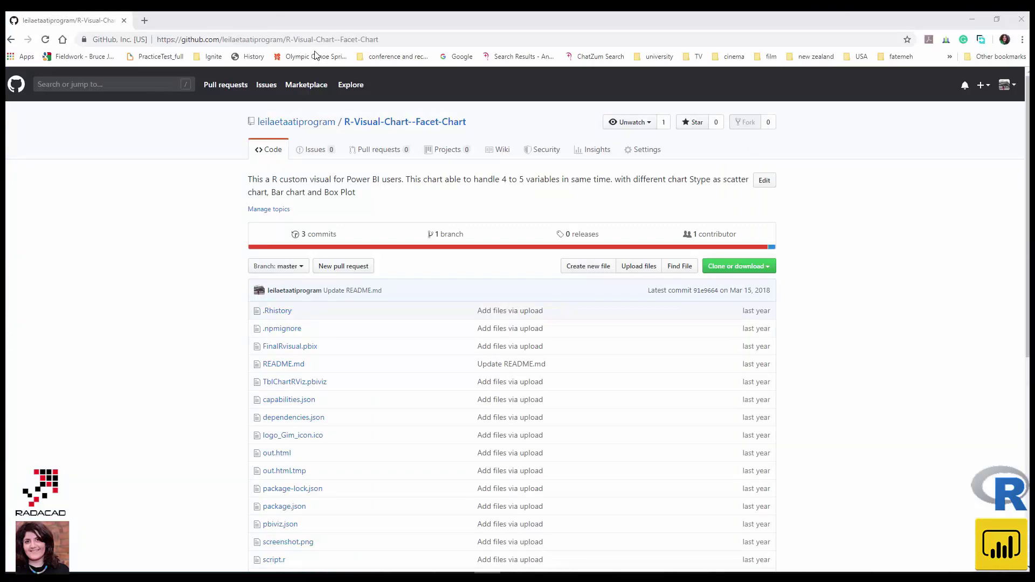
{"action": "left_click", "coordinate": [313, 40]}
{"action": "right_click", "coordinate": [313, 38]}
{"action": "left_click", "coordinate": [355, 97]}
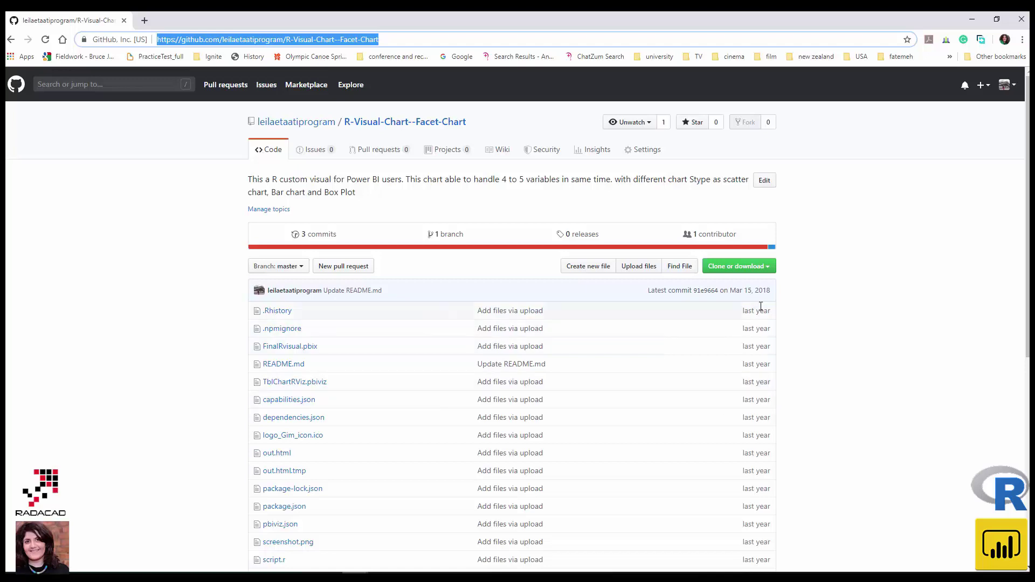
{"action": "left_click", "coordinate": [972, 19]}
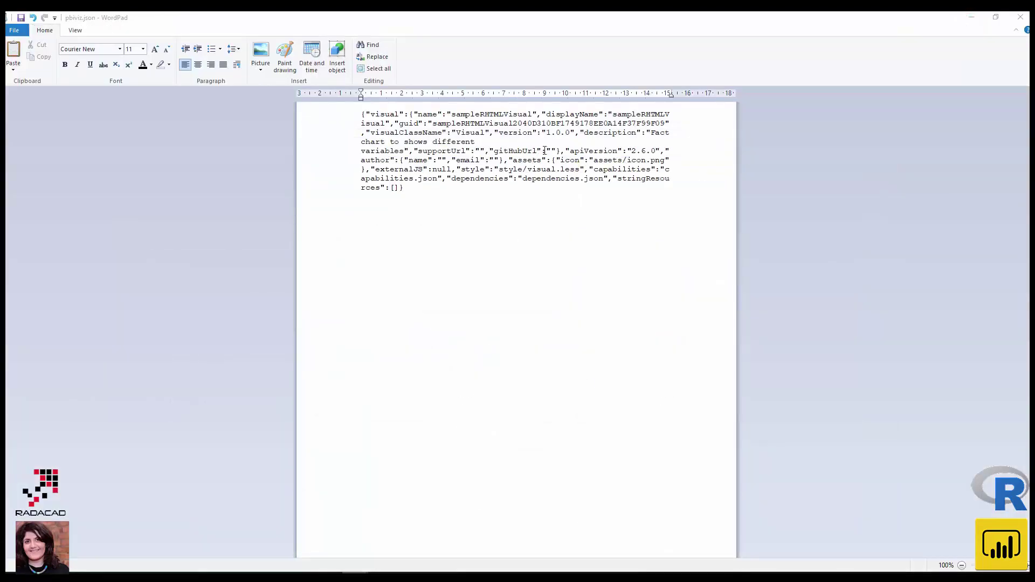
- Paste the GitHub repository URL into both the gitHubUrl and supportUrl values
{"action": "left_click", "coordinate": [548, 151]}
{"action": "key", "text": "ctrl+v"}
{"action": "left_click", "coordinate": [480, 151]}
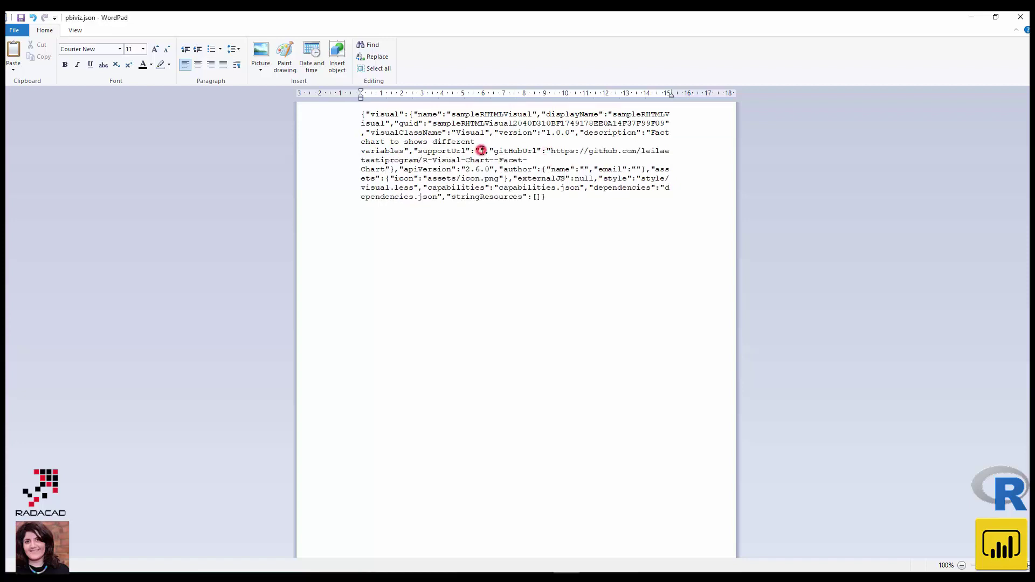
{"action": "key", "text": "ctrl+v"}
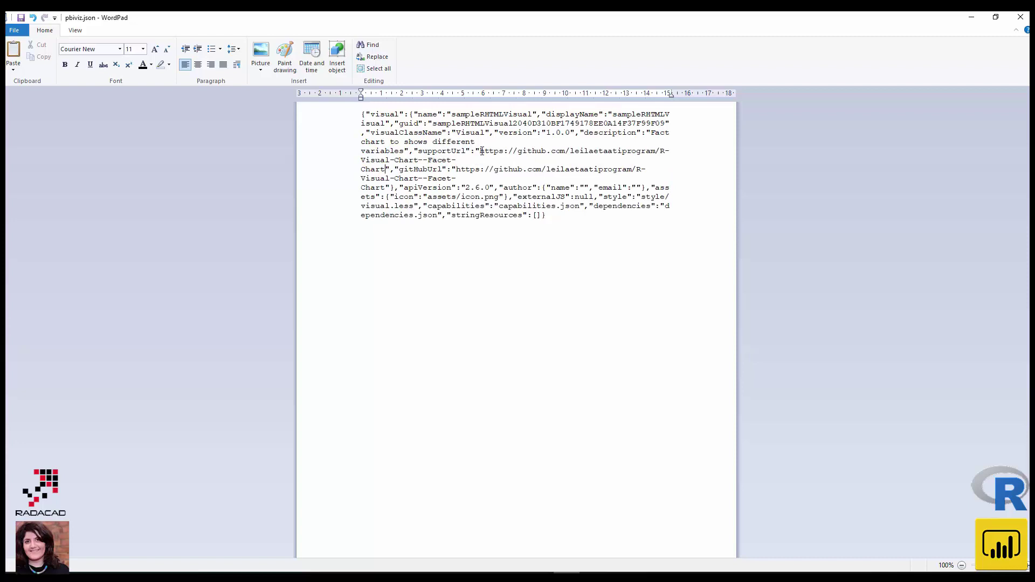
- Enter the author's name and e-mail address in pbiviz.json and close the saved file
{"action": "left_click", "coordinate": [584, 189]}
{"action": "type", "text": "Leila Etaat"}
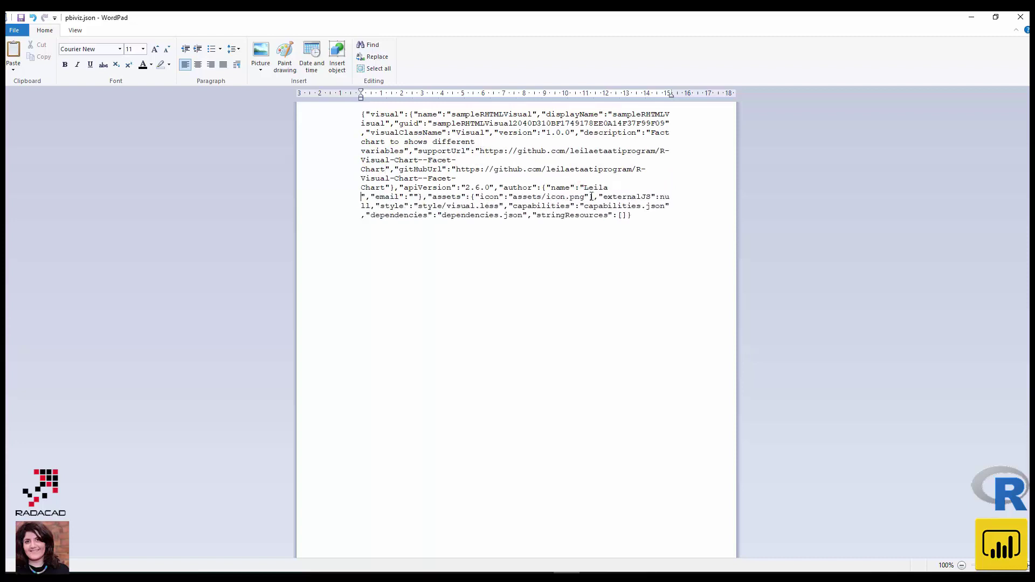
{"action": "type", "text": "i"}
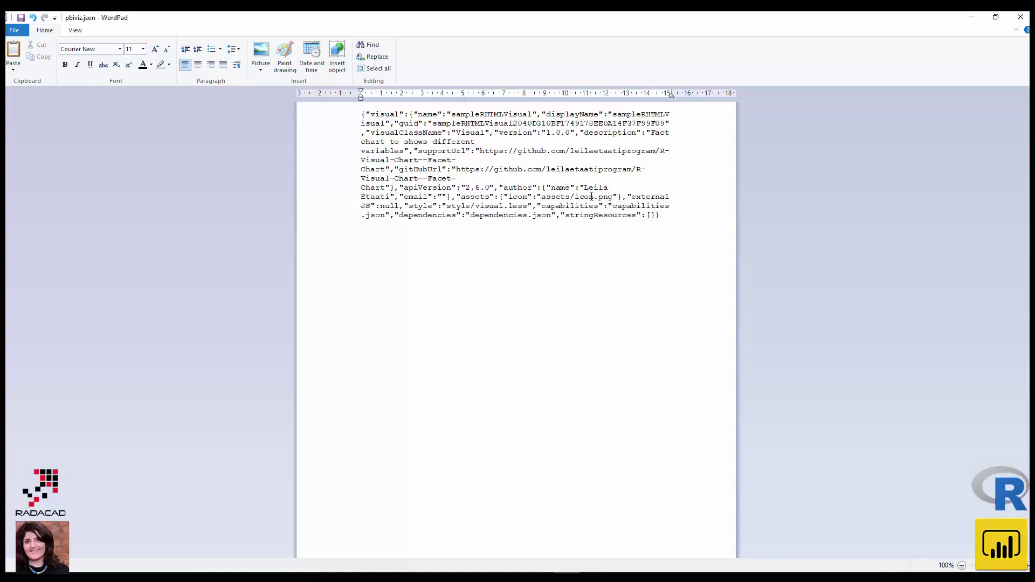
{"action": "left_click", "coordinate": [441, 197]}
{"action": "left_click", "coordinate": [440, 197]}
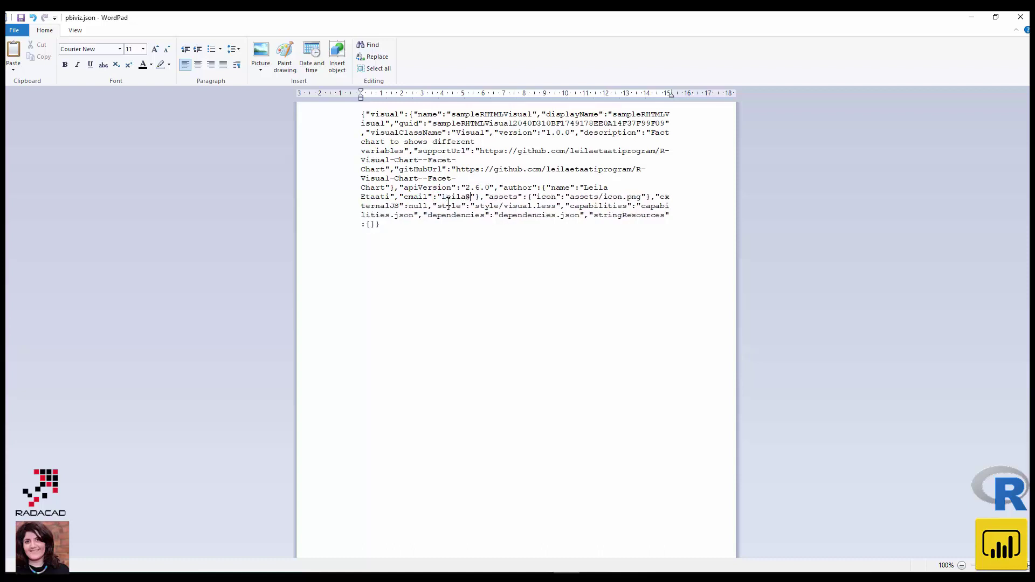
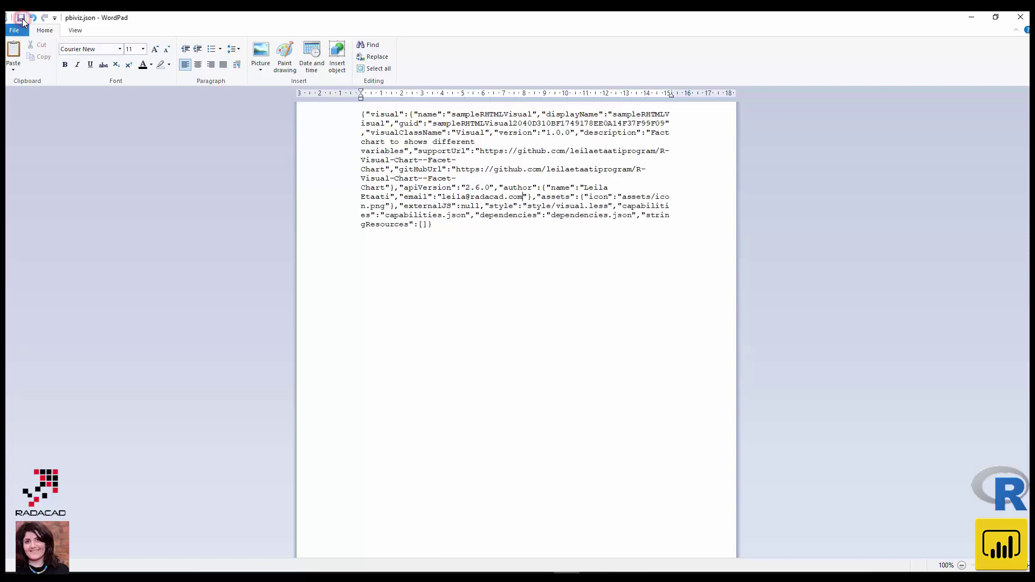
{"action": "left_click", "coordinate": [1017, 19]}
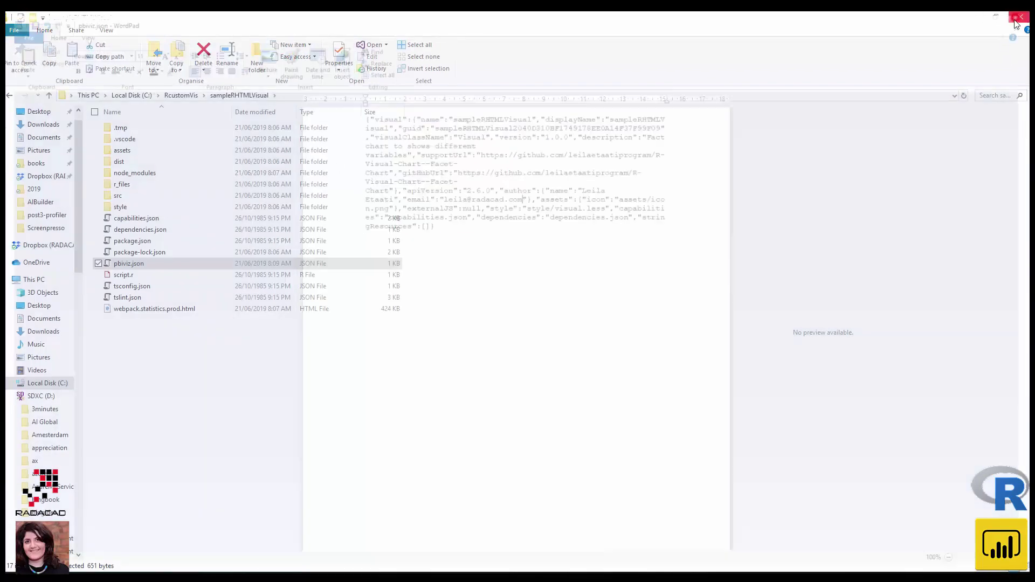
- Rerun pbiviz package in Command Prompt so the visual compiles successfully
{"action": "left_click", "coordinate": [540, 573]}
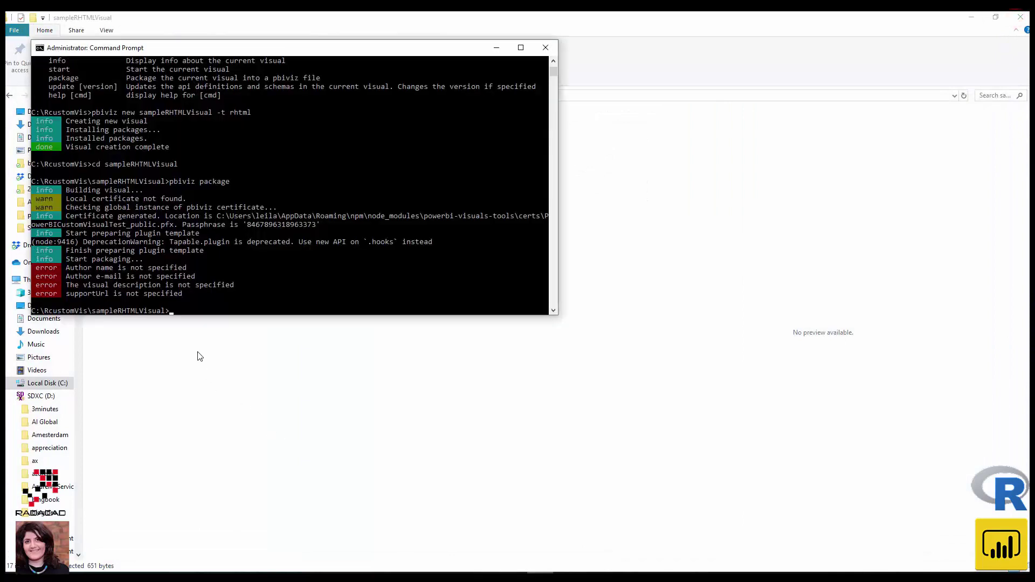
{"action": "key", "text": "Up"}
{"action": "key", "text": "Return"}
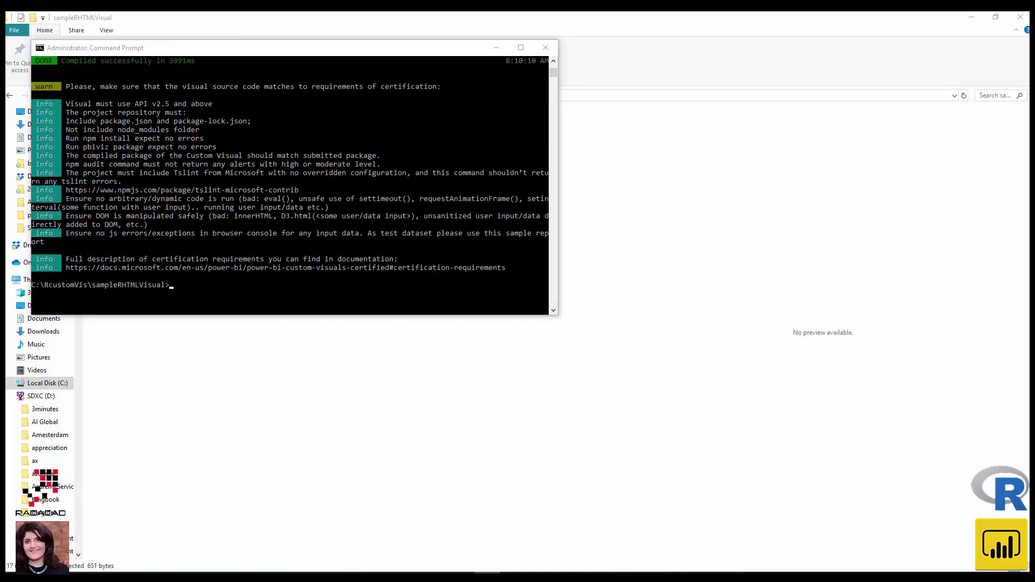
- Locate the new 7 KB .pbiviz file in the dist folder, then return to Power BI Desktop
{"action": "left_click", "coordinate": [458, 464]}
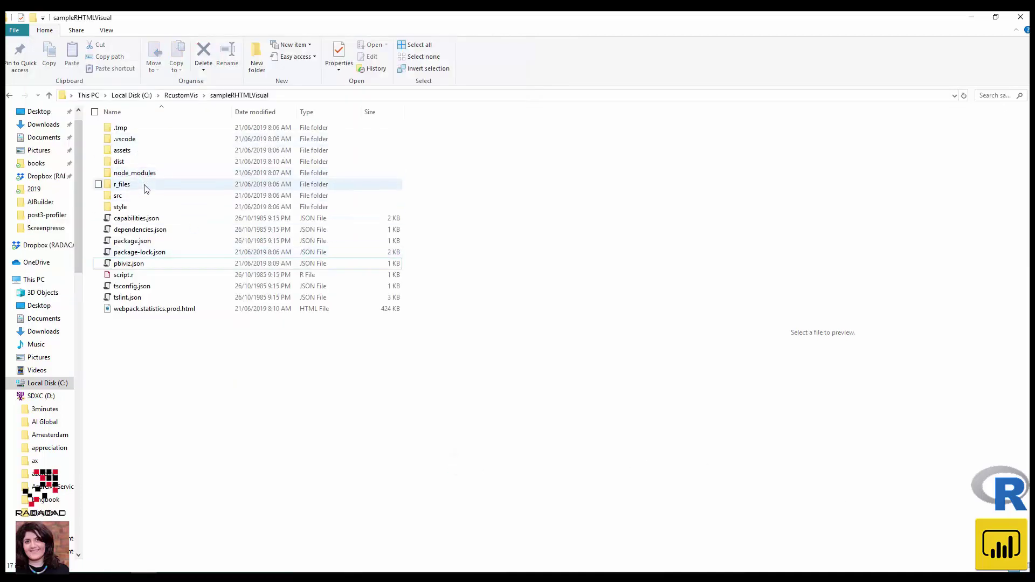
{"action": "double_click", "coordinate": [131, 162]}
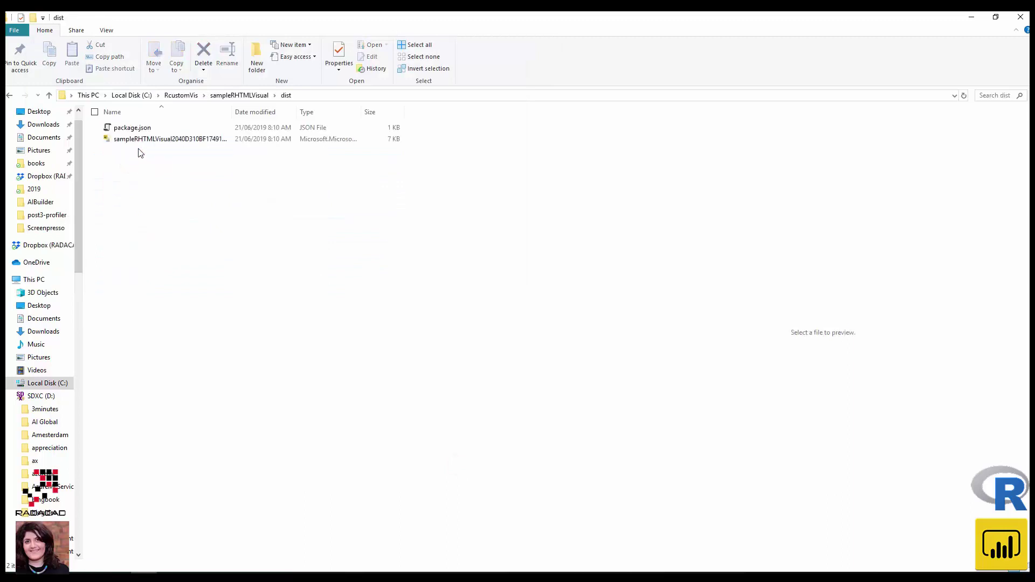
{"action": "left_click", "coordinate": [140, 139]}
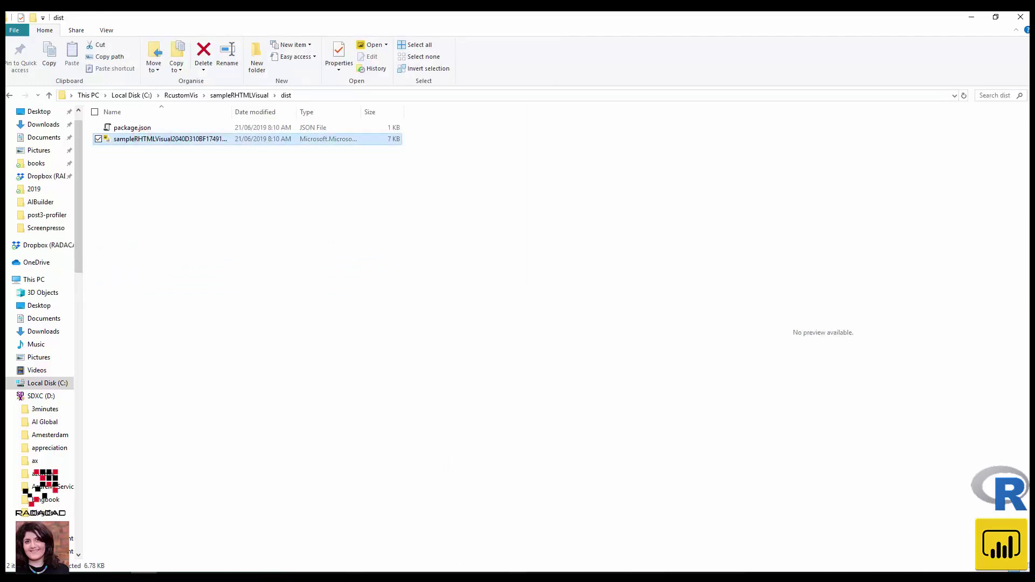
{"action": "left_click", "coordinate": [542, 570]}
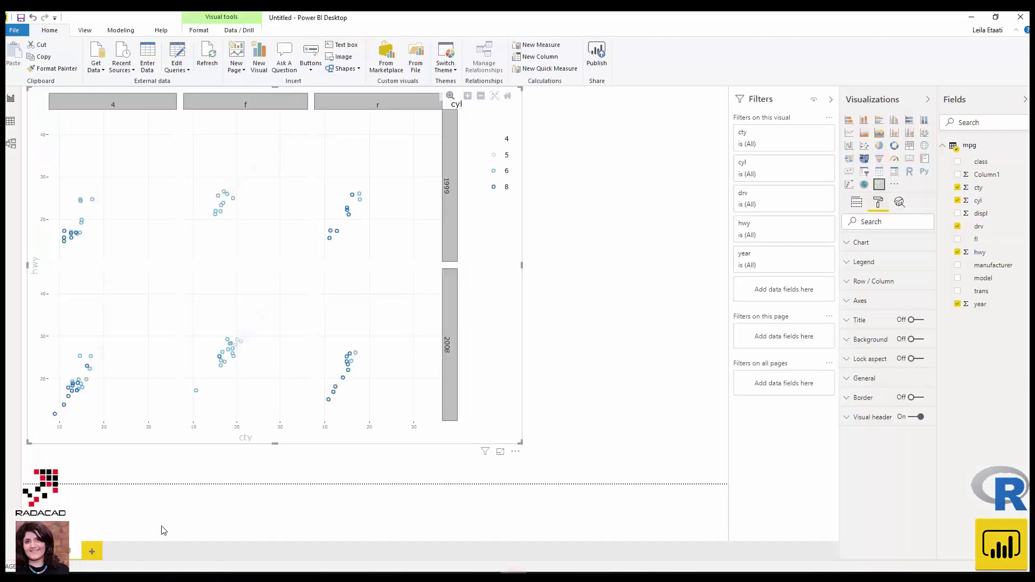
- Add a new blank report page and start importing a custom visual from a file
{"action": "left_click", "coordinate": [92, 551]}
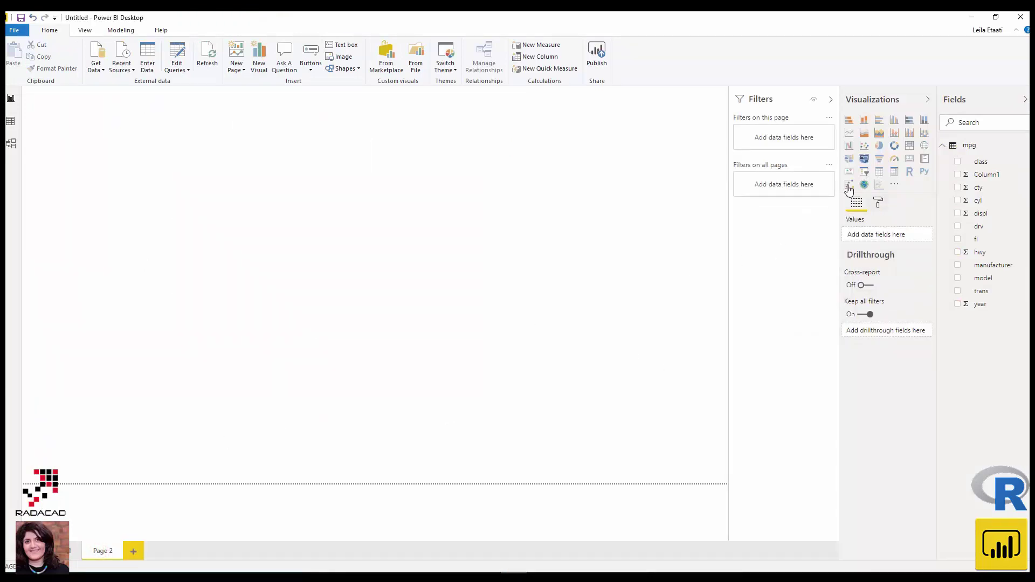
{"action": "left_click", "coordinate": [894, 185]}
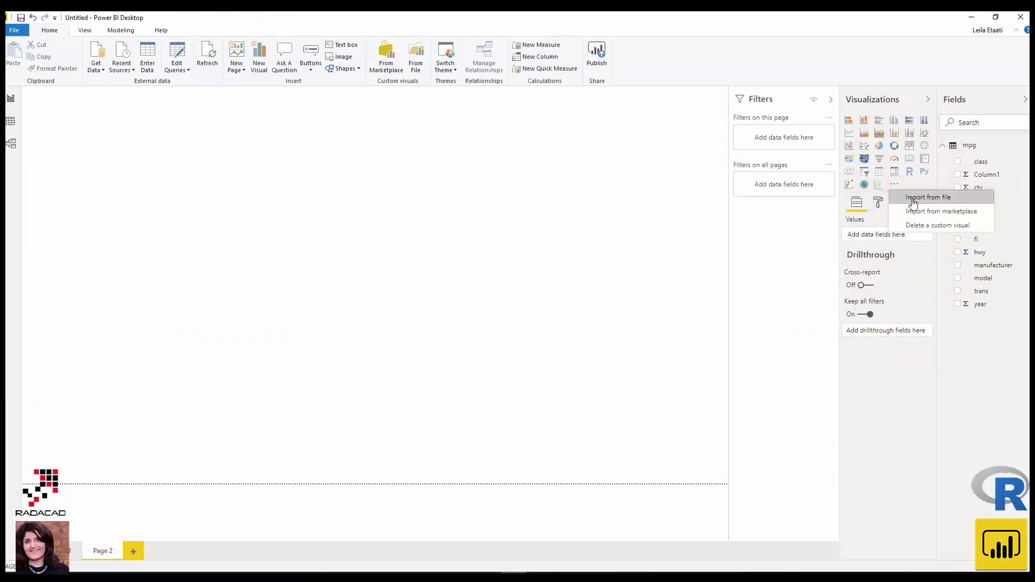
{"action": "left_click", "coordinate": [913, 200]}
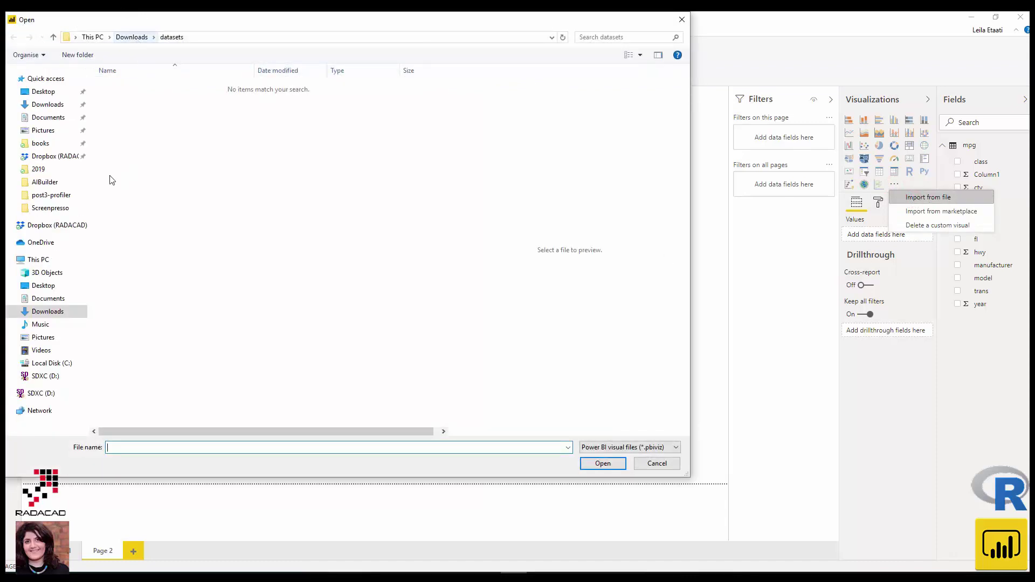
- Browse to C:\RcustomVis\sampleRHTMLVisual\dist and import the packaged .pbiviz file
{"action": "left_click", "coordinate": [55, 364]}
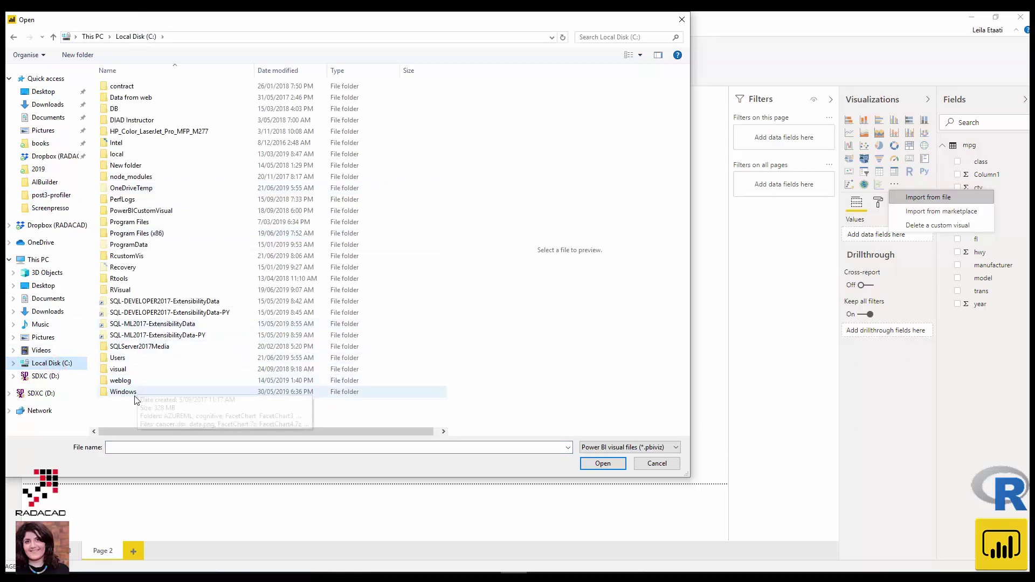
{"action": "left_click", "coordinate": [264, 70]}
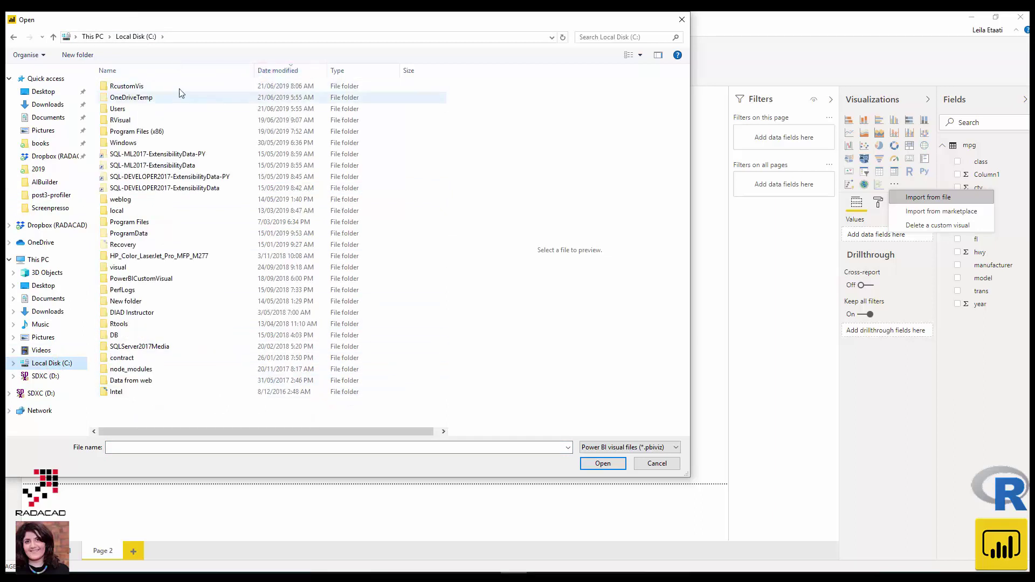
{"action": "left_click", "coordinate": [161, 86]}
{"action": "double_click", "coordinate": [161, 86]}
{"action": "double_click", "coordinate": [157, 86]}
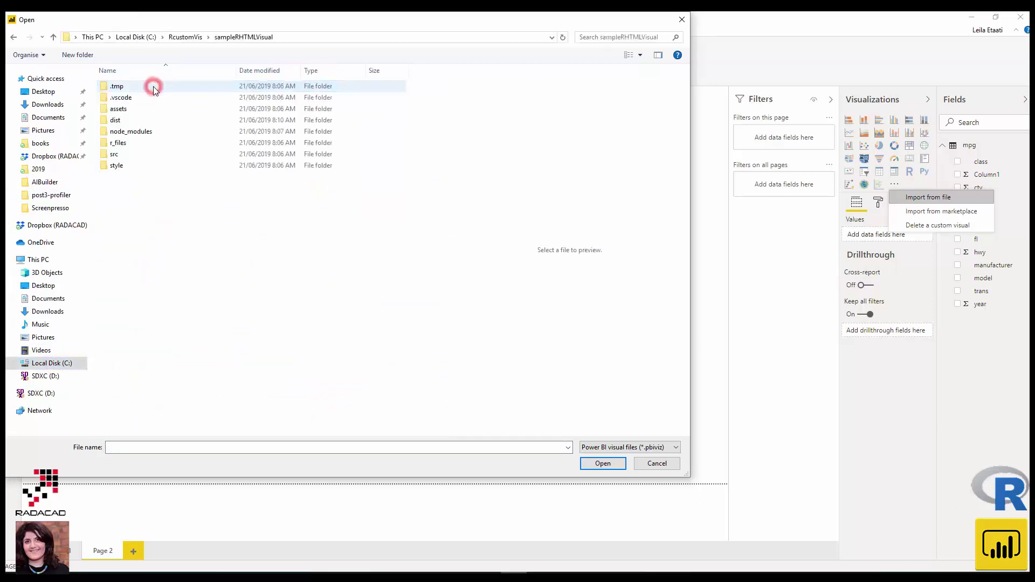
{"action": "double_click", "coordinate": [122, 125]}
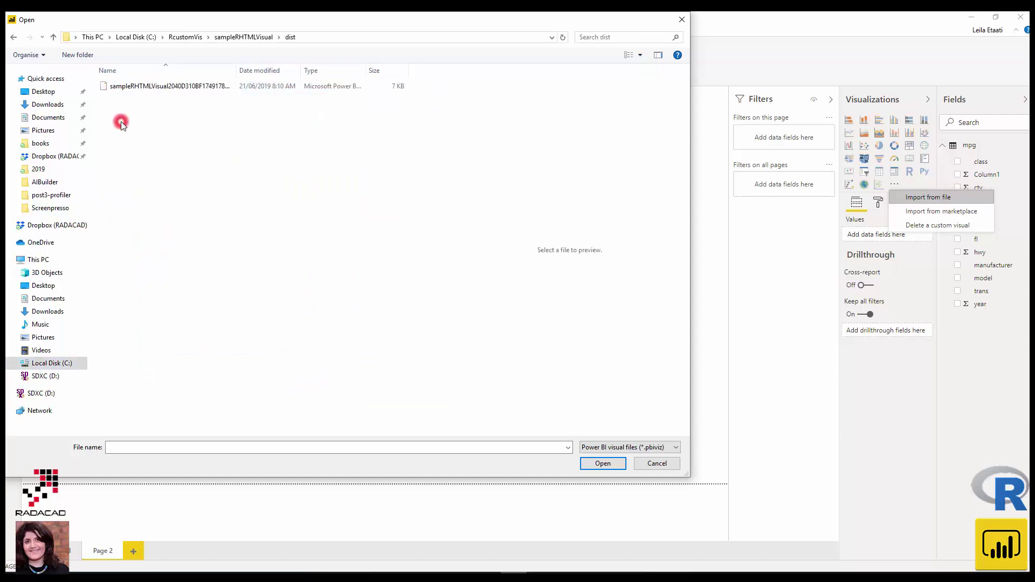
{"action": "left_click", "coordinate": [134, 85]}
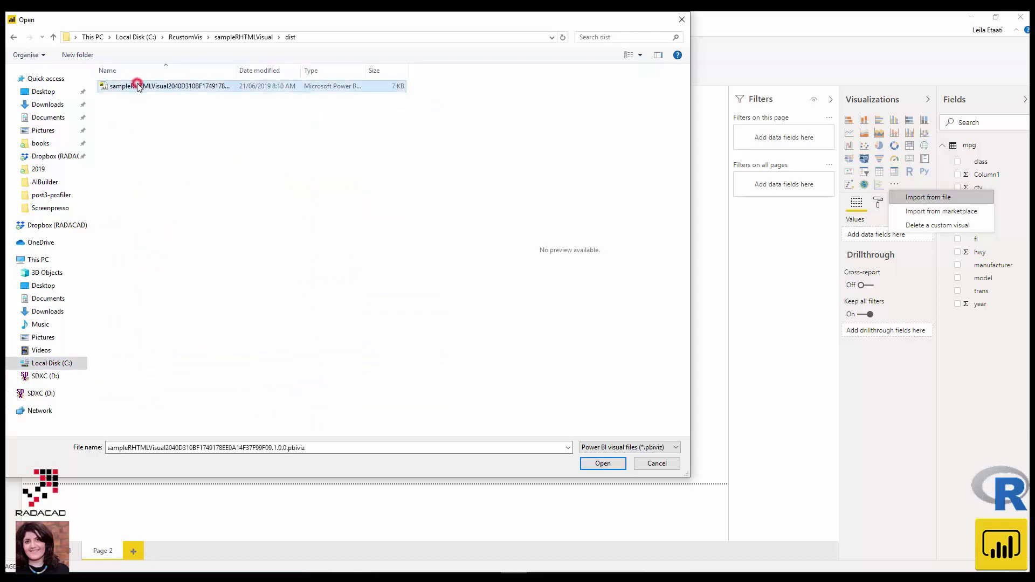
{"action": "double_click", "coordinate": [236, 72]}
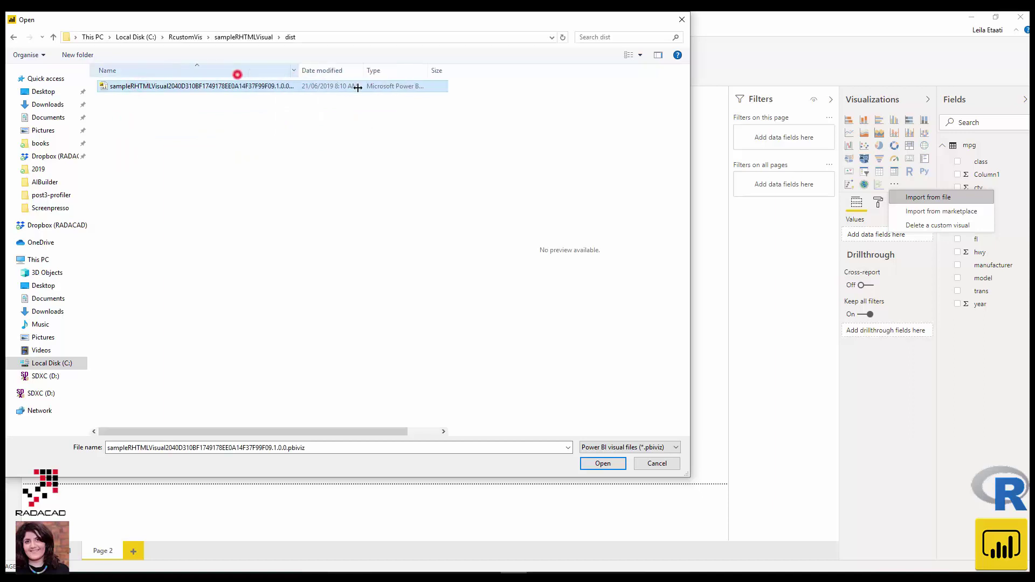
{"action": "left_click", "coordinate": [599, 464]}
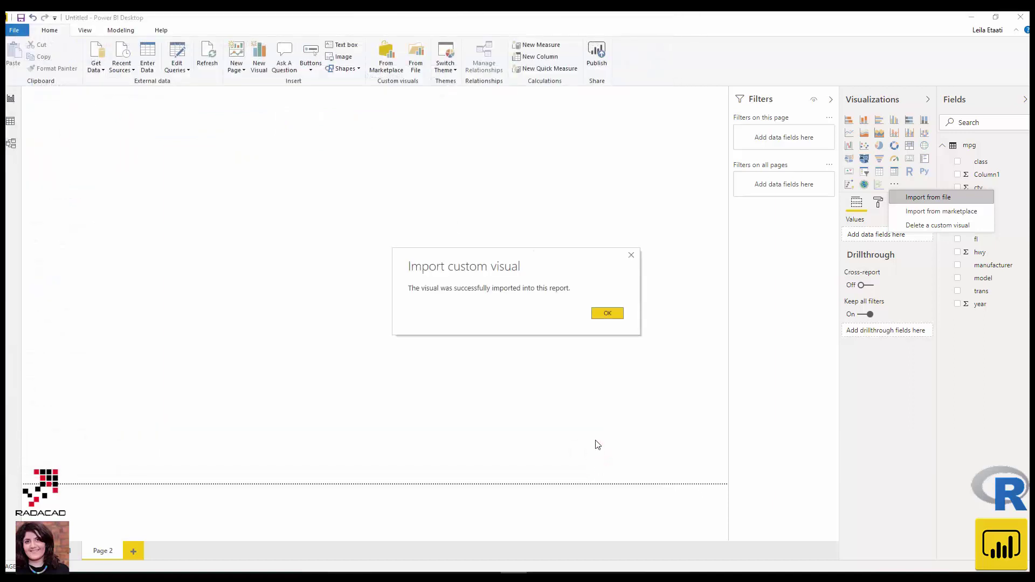
- Place the imported sampleRHTMLVisual on Page 2 with drv as its value, enlarged to half the canvas
{"action": "left_click", "coordinate": [605, 313]}
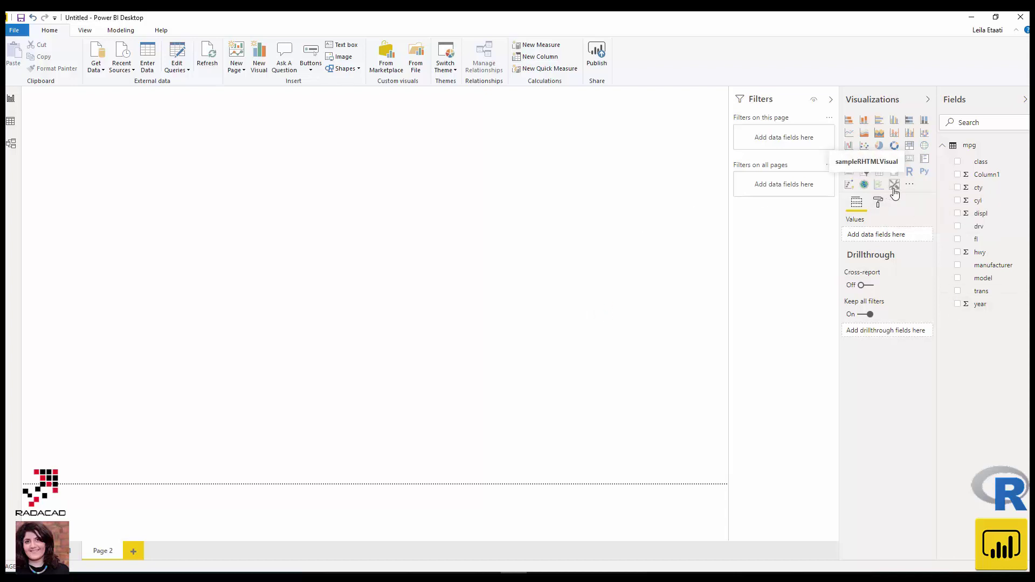
{"action": "left_click", "coordinate": [894, 186]}
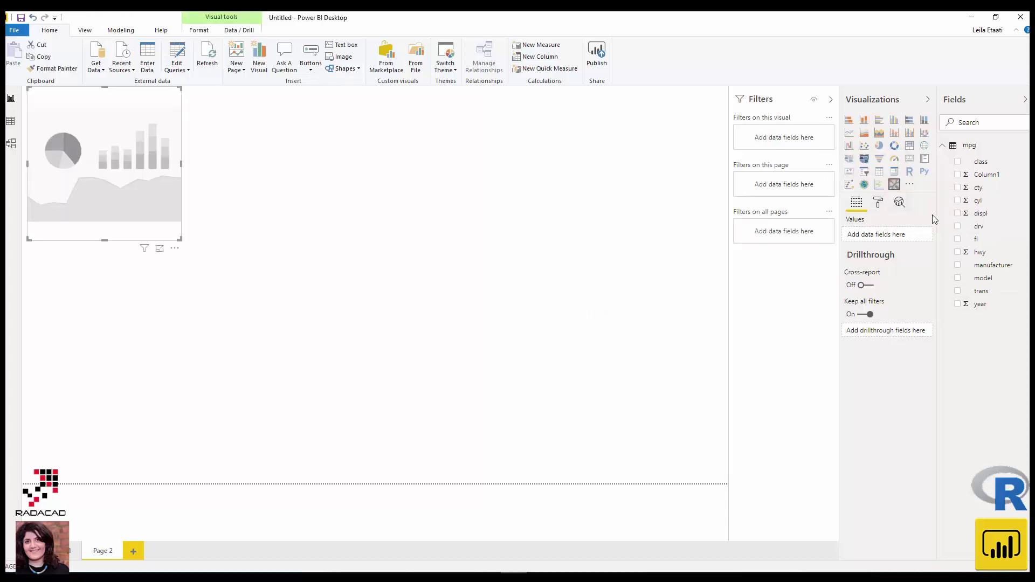
{"action": "left_click", "coordinate": [958, 229]}
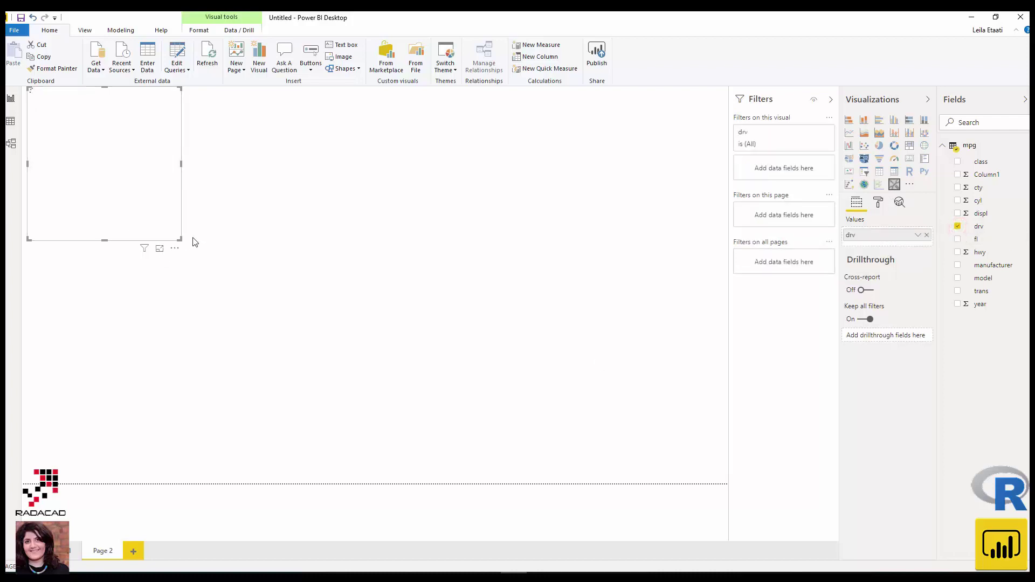
{"action": "left_click_drag", "start_coordinate": [179, 241], "coordinate": [458, 410]}
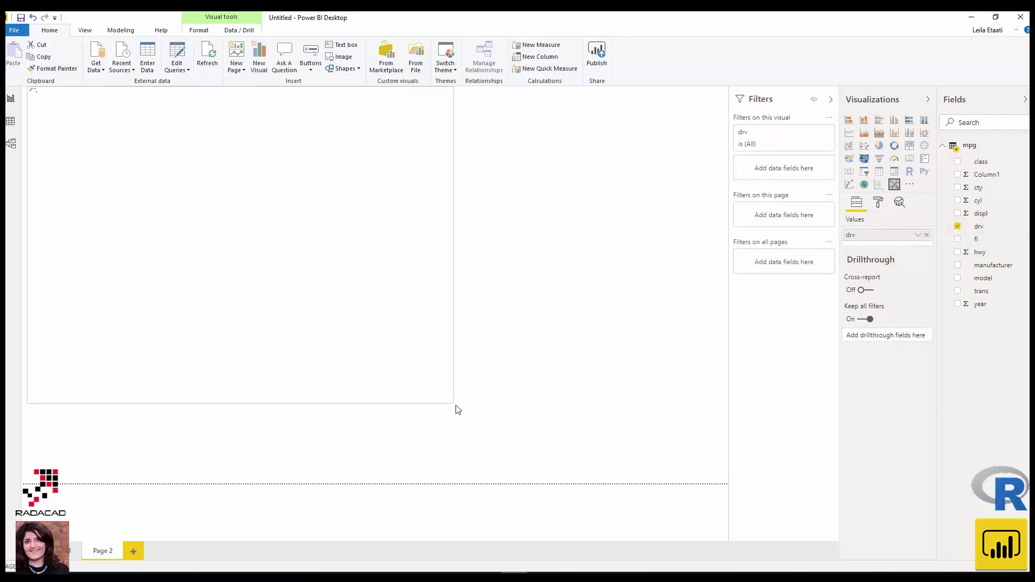
{"action": "left_click", "coordinate": [469, 418]}
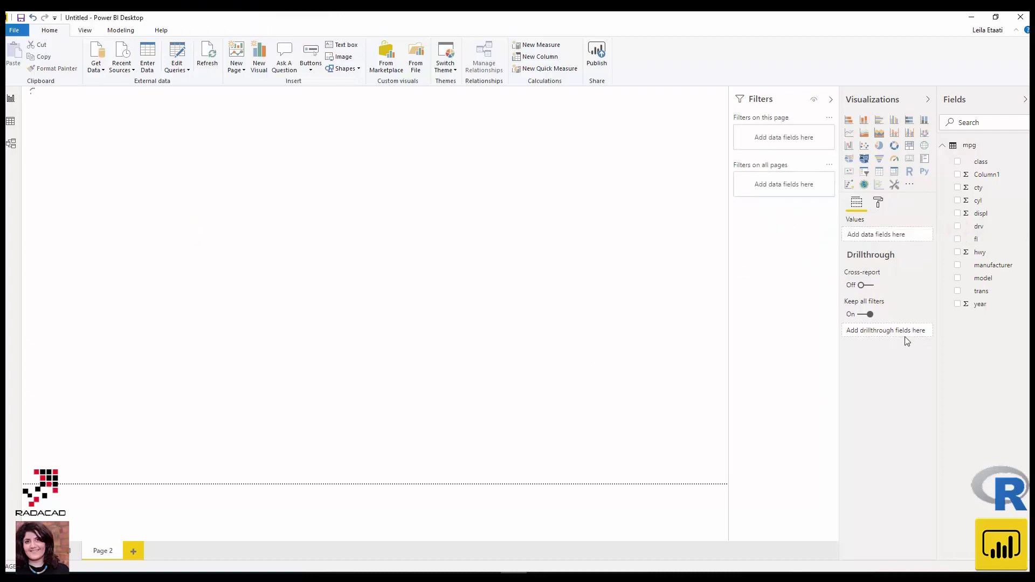
{"action": "left_click", "coordinate": [204, 255]}
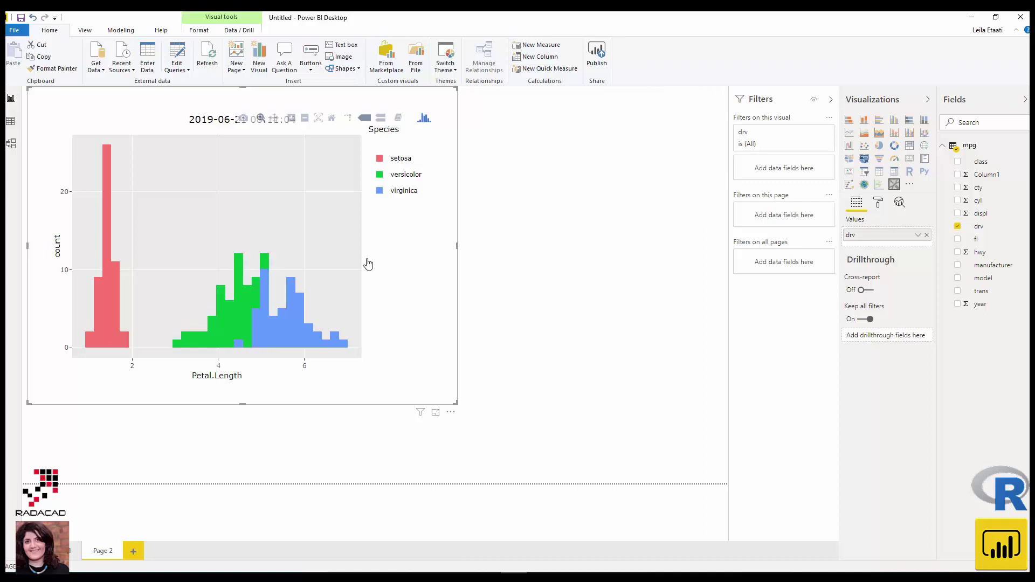
- Open script.r from the sampleRHTMLVisual folder in RStudio
{"action": "left_click", "coordinate": [145, 574]}
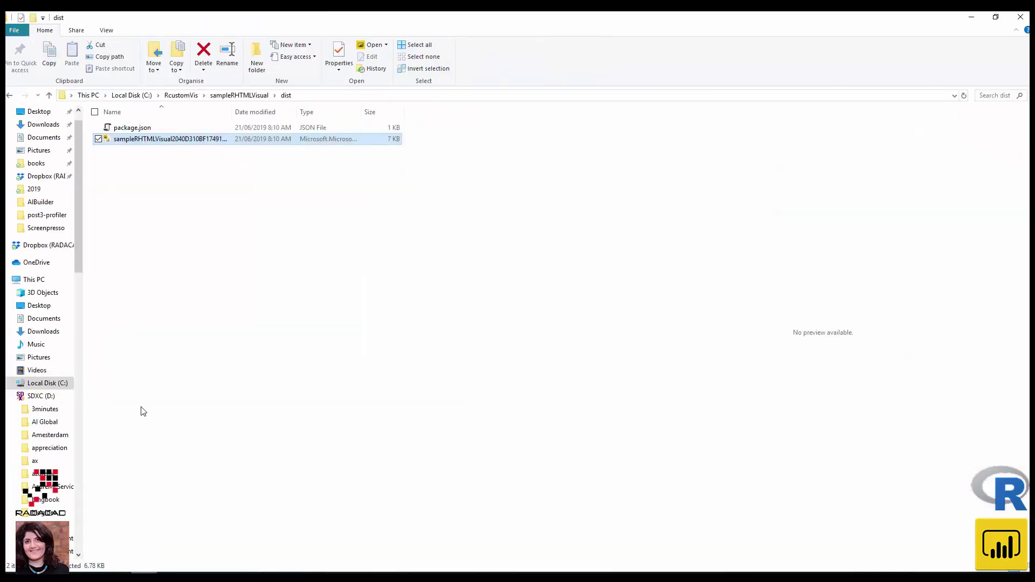
{"action": "left_click", "coordinate": [244, 95]}
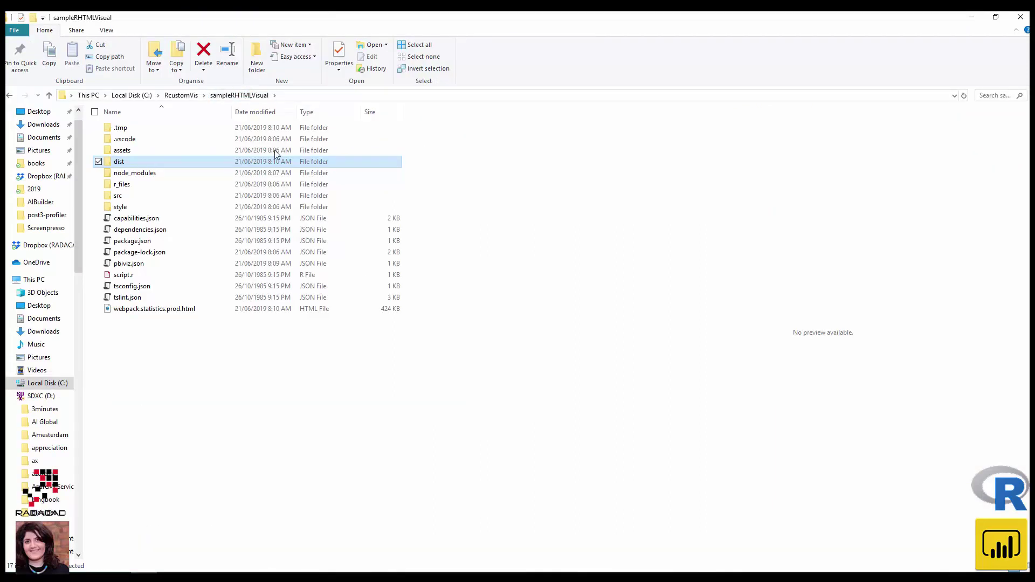
{"action": "left_click", "coordinate": [128, 276]}
{"action": "right_click", "coordinate": [135, 281]}
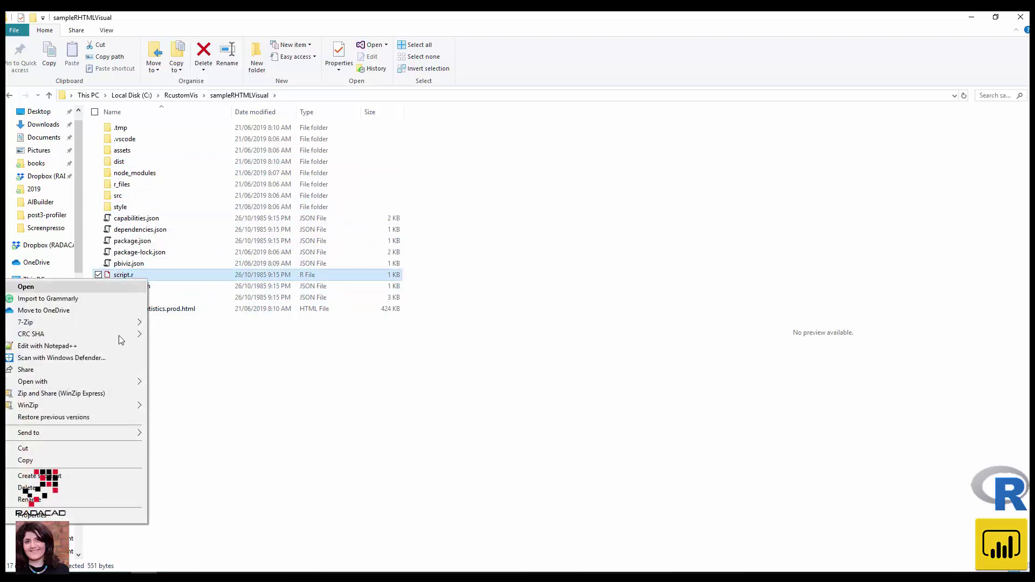
{"action": "mouse_move", "coordinate": [119, 381]}
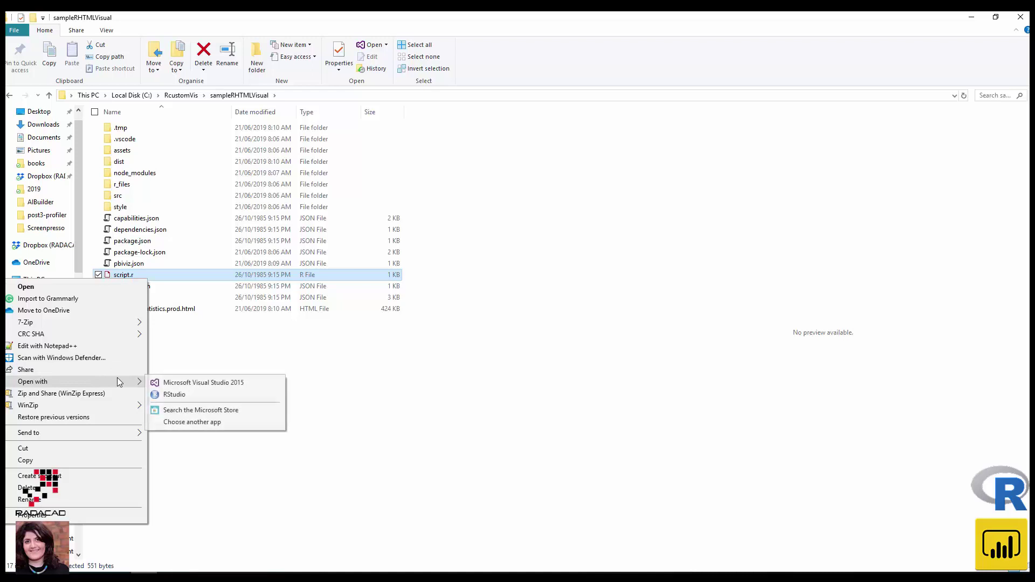
{"action": "left_click", "coordinate": [168, 394]}
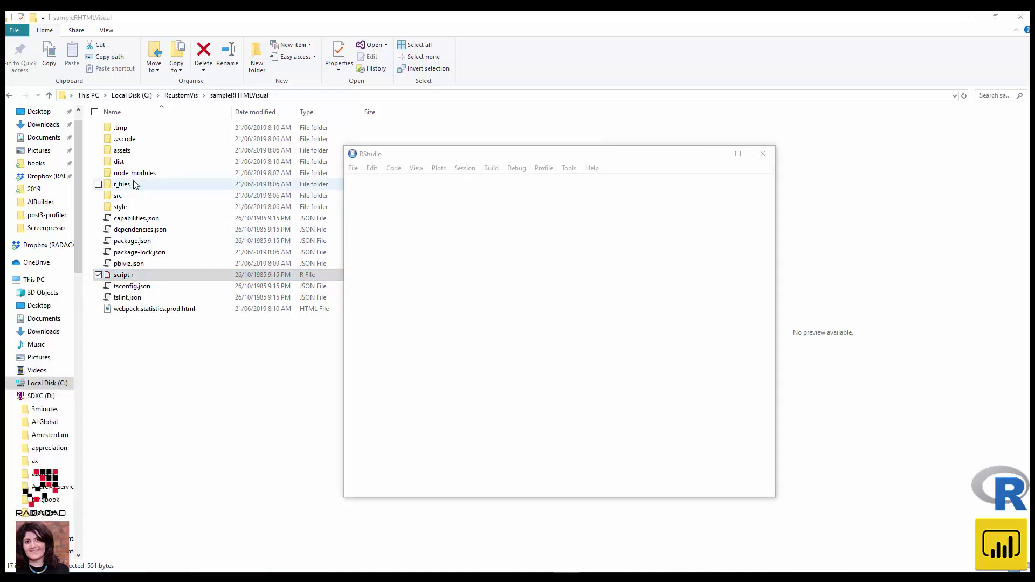
- Look inside the assets folder, then open capabilities.json in WordPad
{"action": "double_click", "coordinate": [121, 154]}
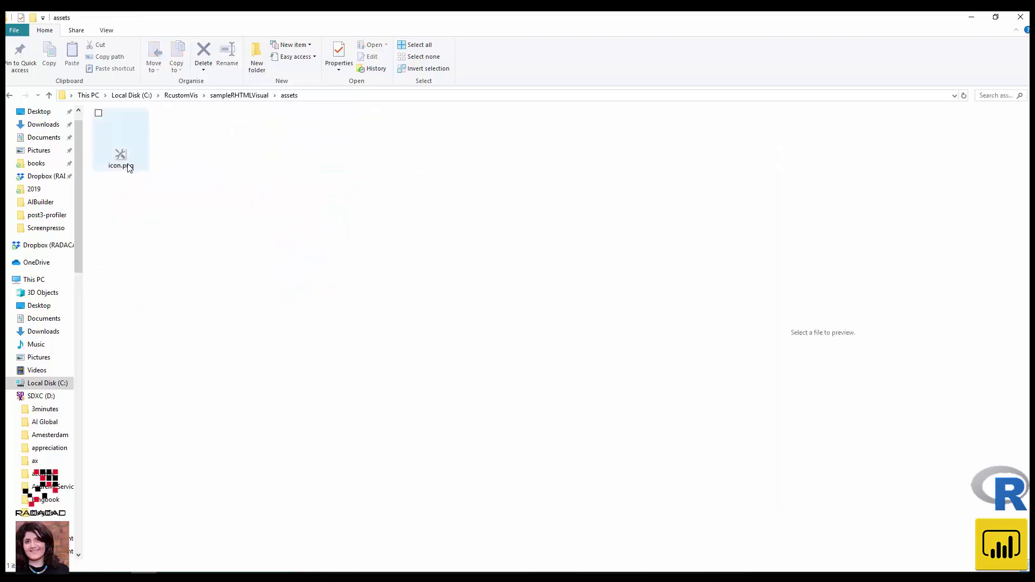
{"action": "left_click", "coordinate": [261, 95]}
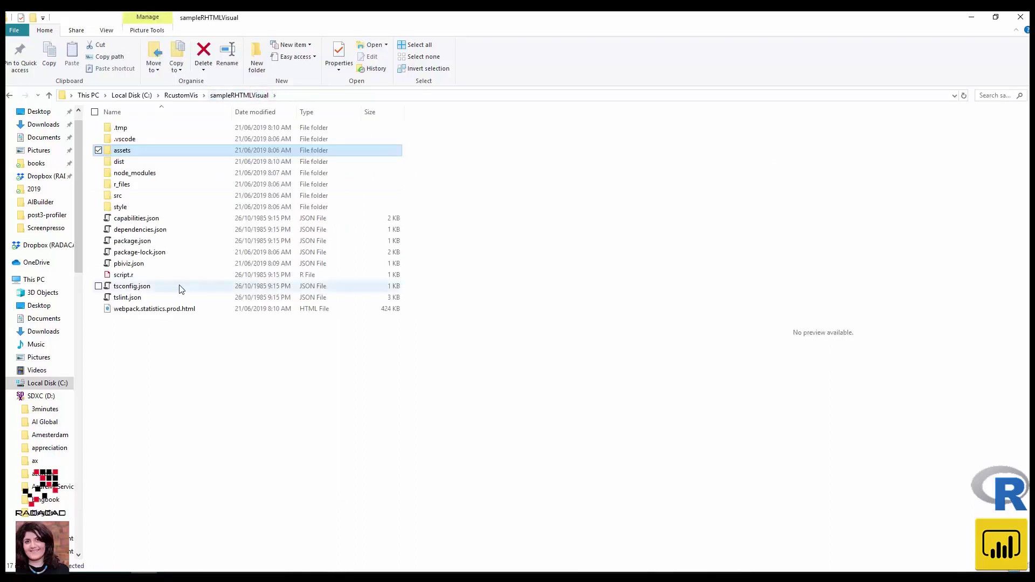
{"action": "left_click", "coordinate": [146, 221]}
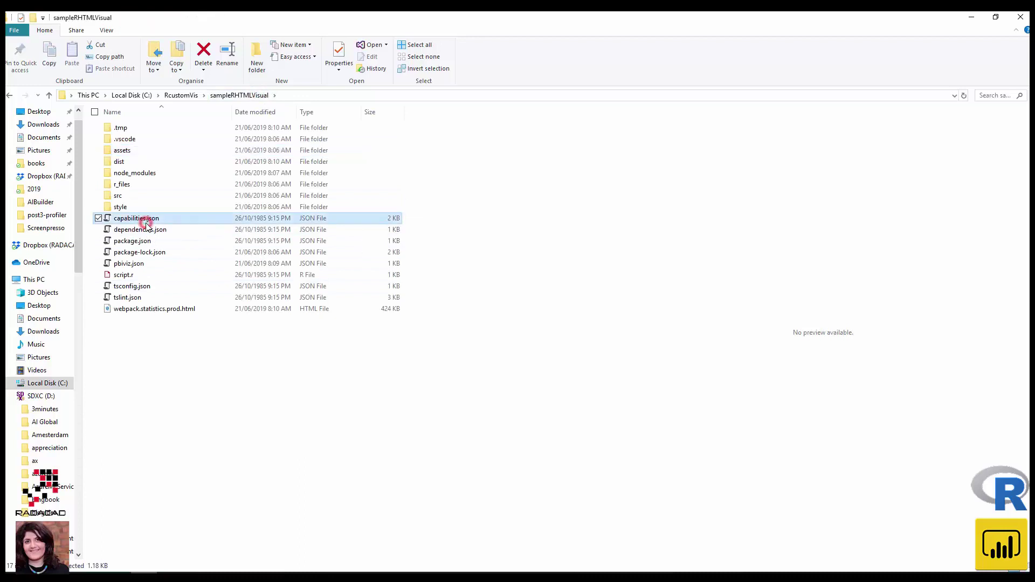
{"action": "right_click", "coordinate": [144, 223]}
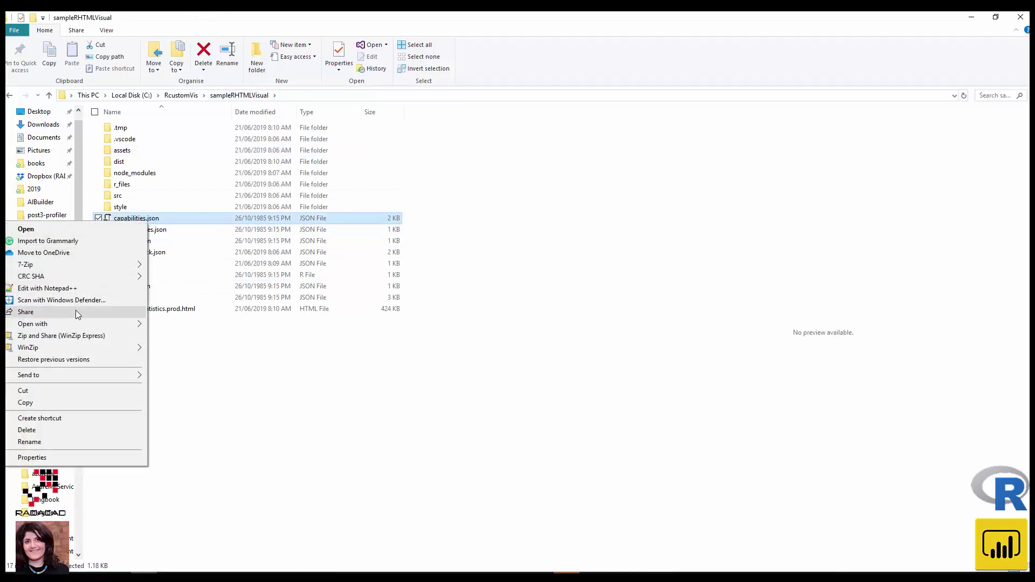
{"action": "mouse_move", "coordinate": [83, 325]}
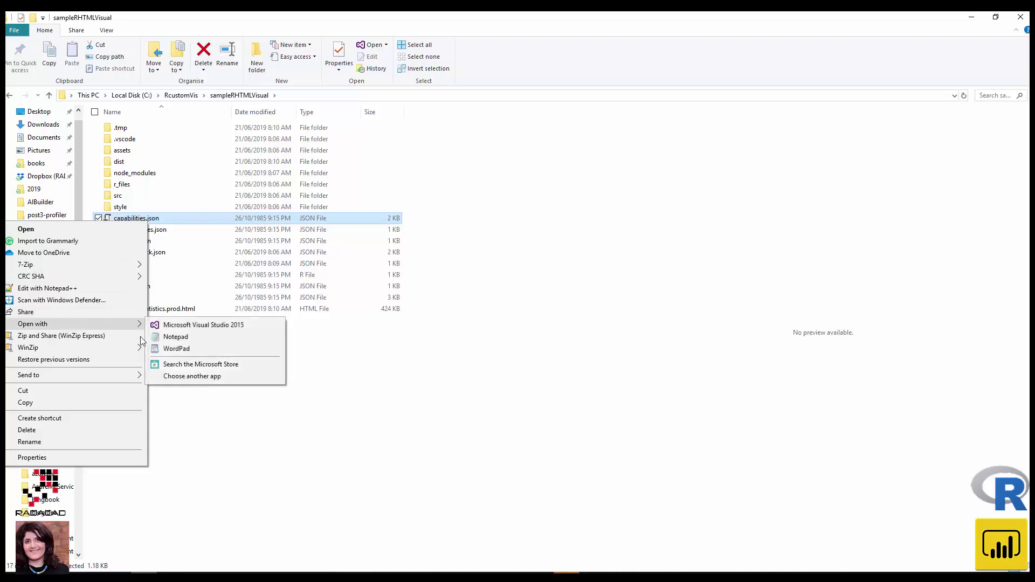
{"action": "left_click", "coordinate": [168, 350]}
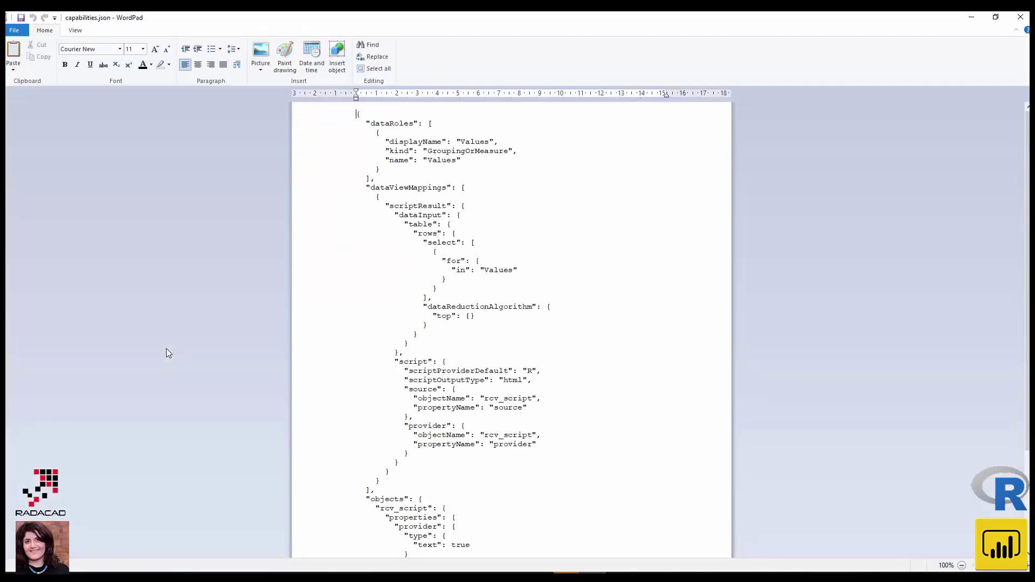
{"action": "scroll", "coordinate": [512, 409], "scroll_direction": "down", "scroll_amount": 5}
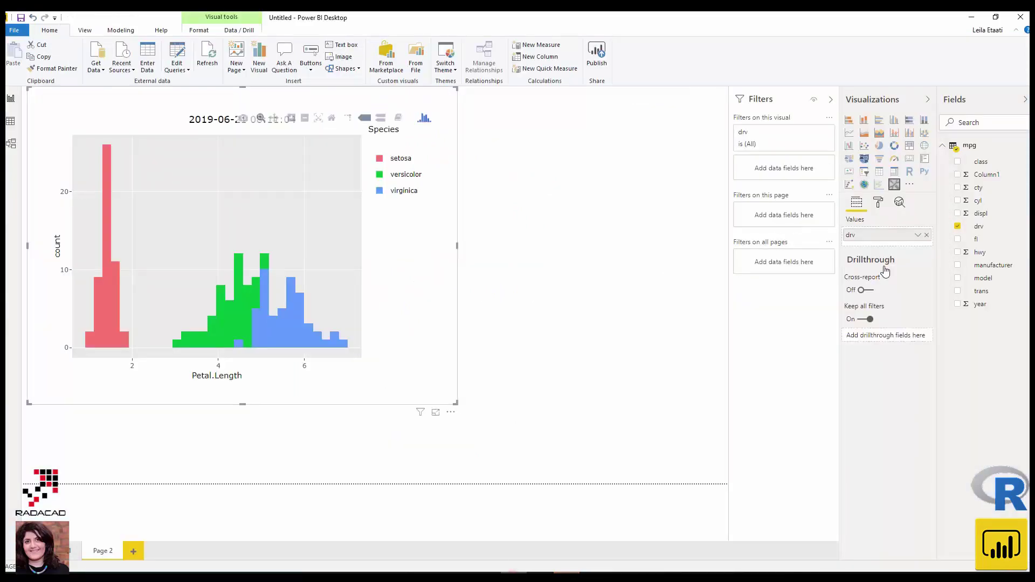
{"action": "left_click", "coordinate": [634, 569]}
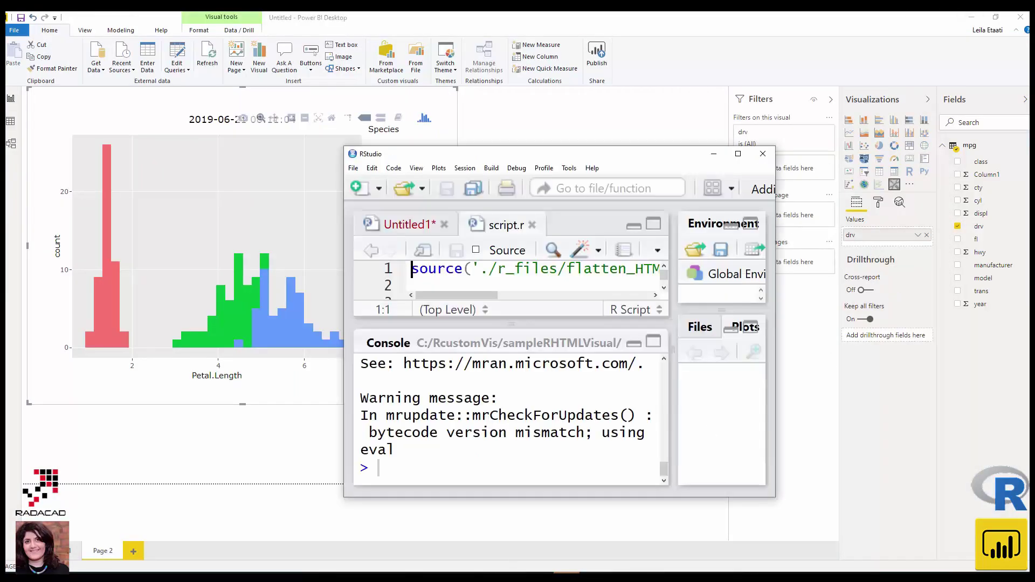
{"action": "double_click", "coordinate": [638, 155]}
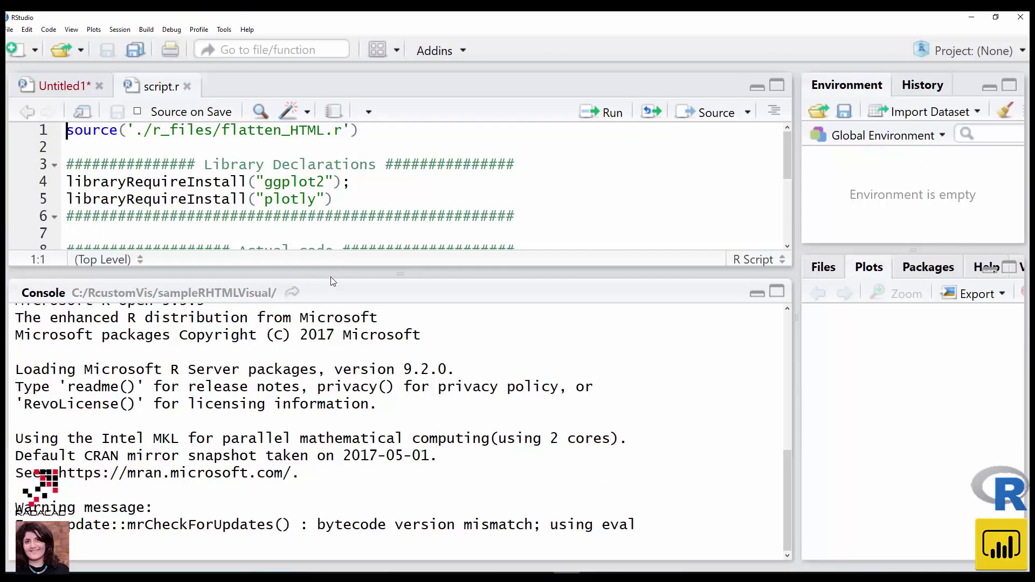
{"action": "left_click_drag", "start_coordinate": [330, 274], "coordinate": [331, 402]}
{"action": "scroll", "coordinate": [243, 249], "scroll_direction": "down", "scroll_amount": 1}
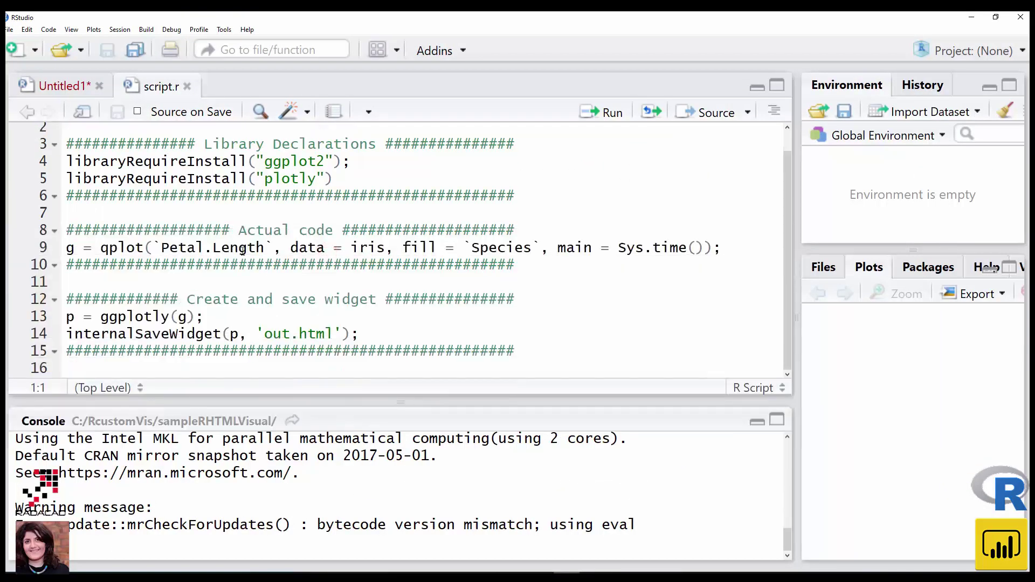
{"action": "scroll", "coordinate": [243, 249], "scroll_direction": "up", "scroll_amount": 1}
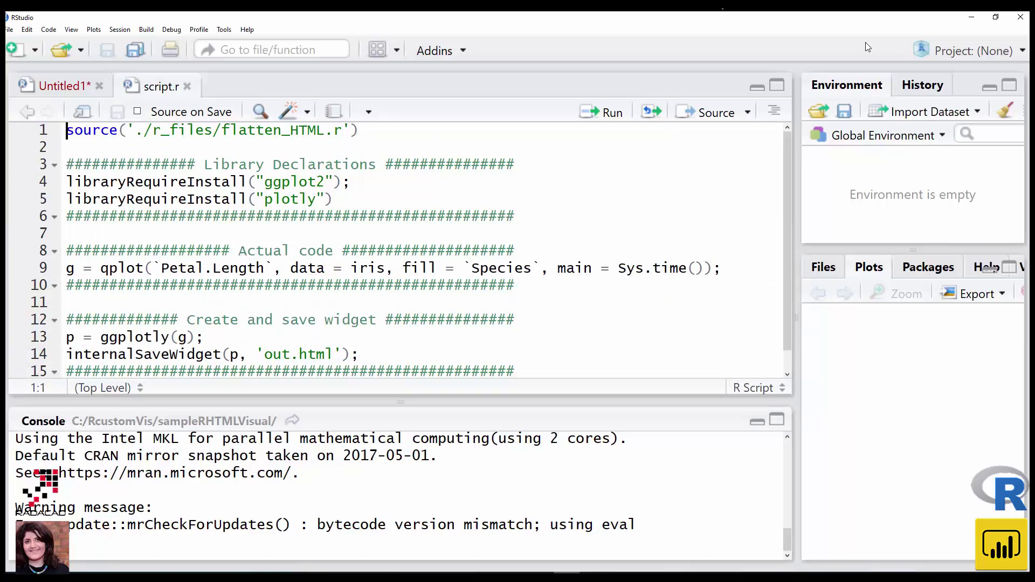
{"action": "left_click", "coordinate": [970, 18]}
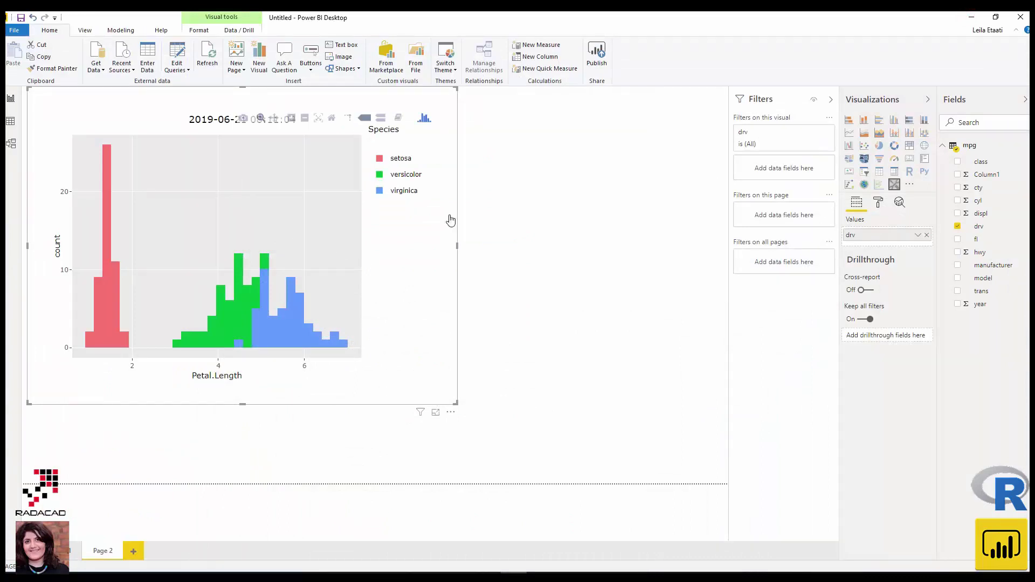
{"action": "left_click", "coordinate": [73, 551]}
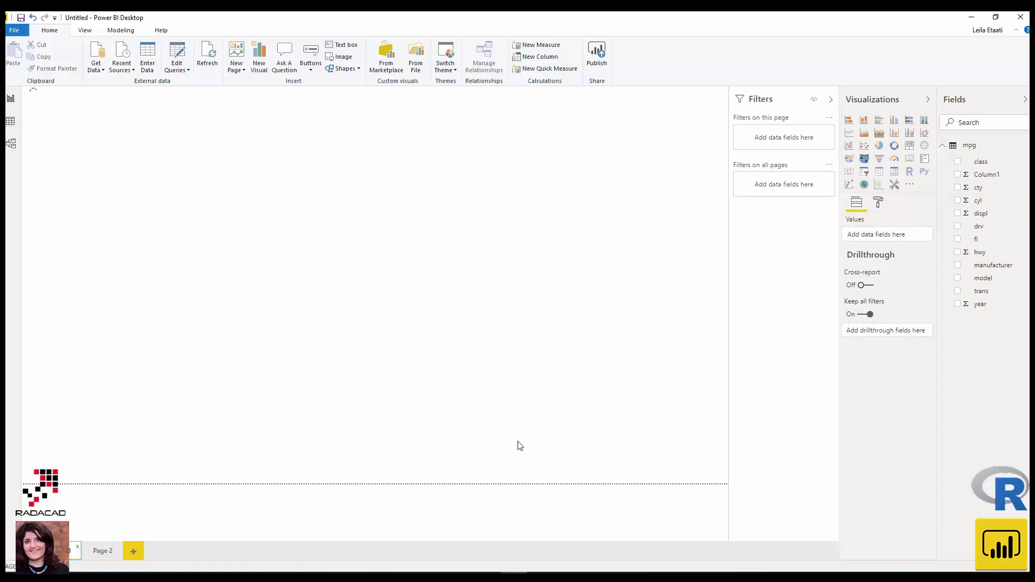
{"action": "left_click", "coordinate": [98, 551]}
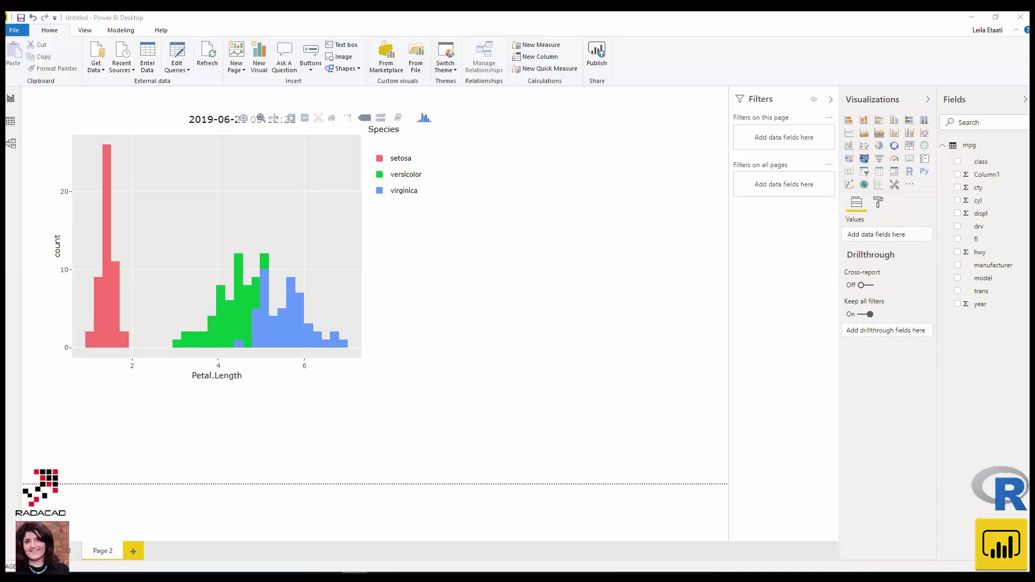
- Scroll through the RADACAD interactive R charts article in Chrome down to its References links
{"action": "key", "text": "alt+Tab"}
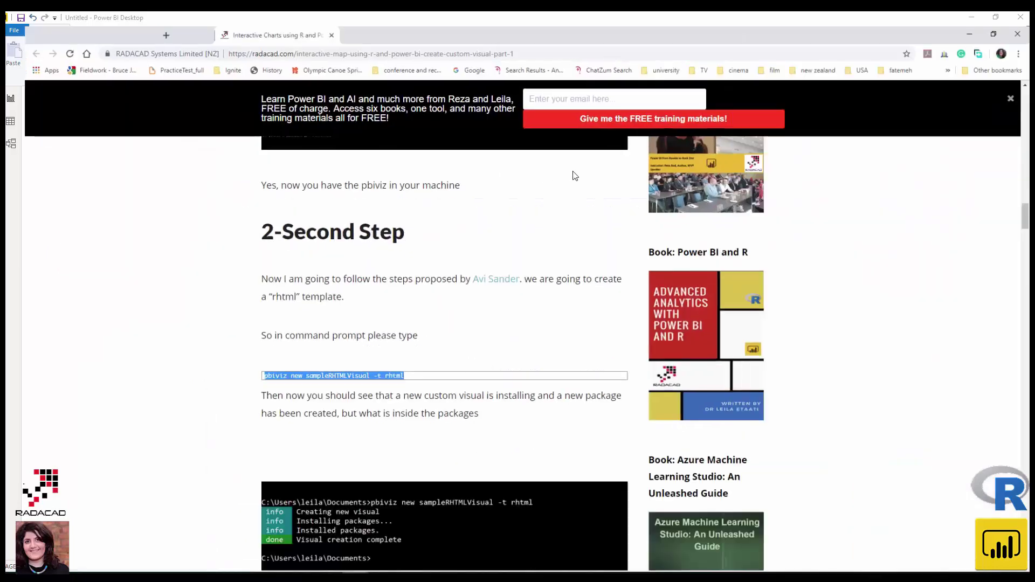
{"action": "scroll", "coordinate": [455, 328], "scroll_direction": "down", "scroll_amount": 10}
{"action": "scroll", "coordinate": [454, 338], "scroll_direction": "up", "scroll_amount": 15}
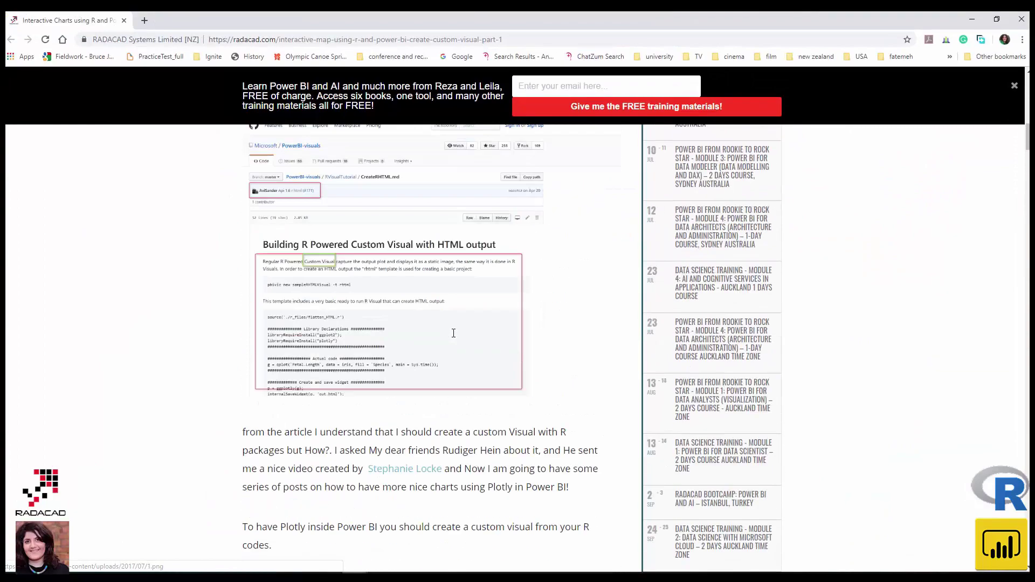
{"action": "scroll", "coordinate": [454, 338], "scroll_direction": "up", "scroll_amount": 3}
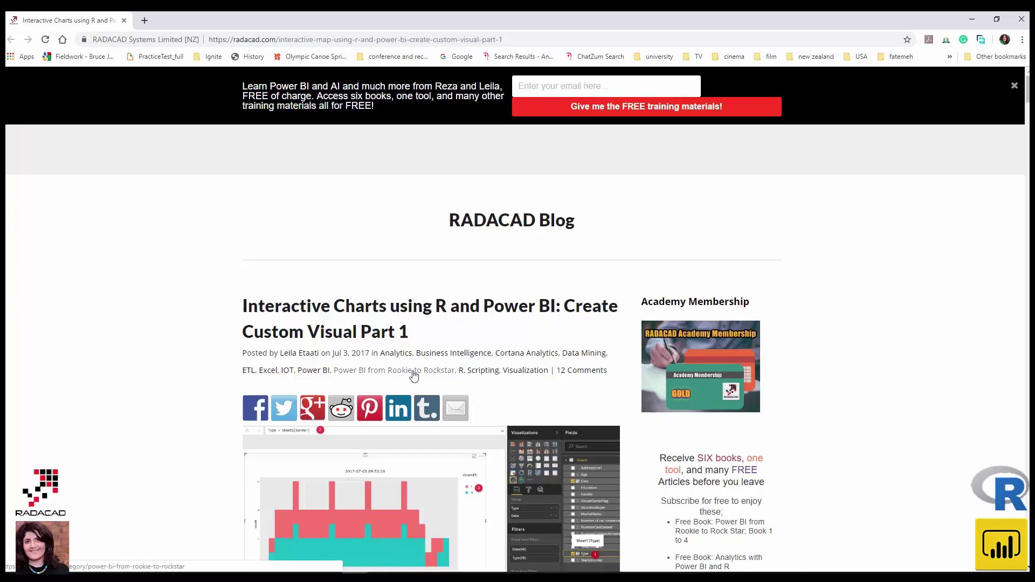
{"action": "scroll", "coordinate": [413, 374], "scroll_direction": "down", "scroll_amount": 18}
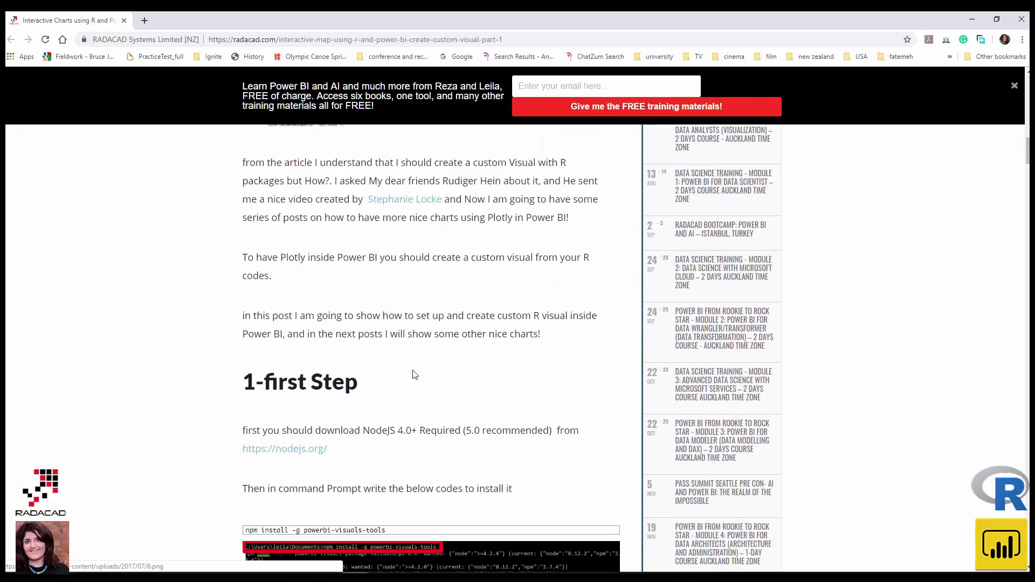
{"action": "scroll", "coordinate": [414, 374], "scroll_direction": "down", "scroll_amount": 14}
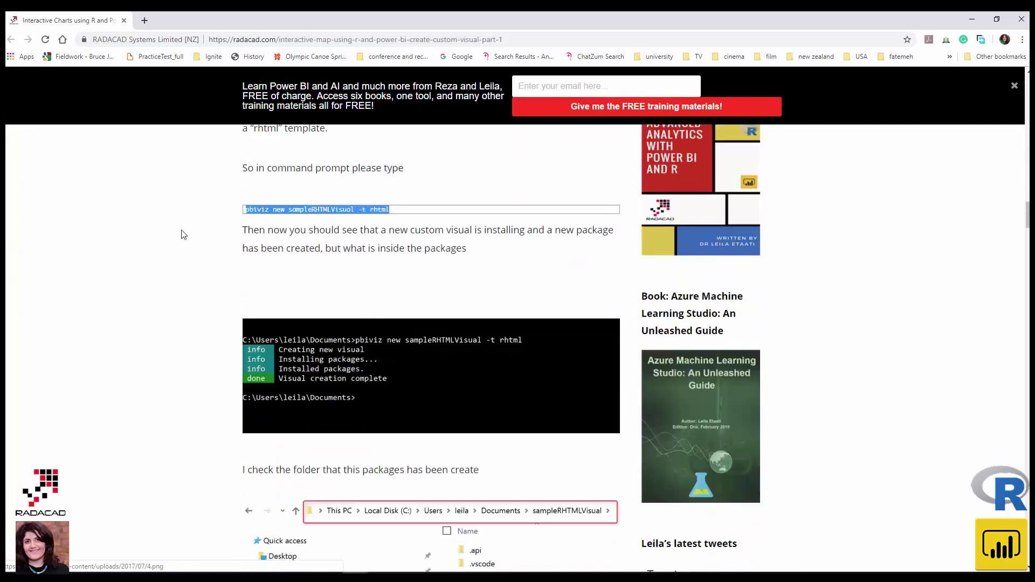
{"action": "scroll", "coordinate": [300, 313], "scroll_direction": "down", "scroll_amount": 20}
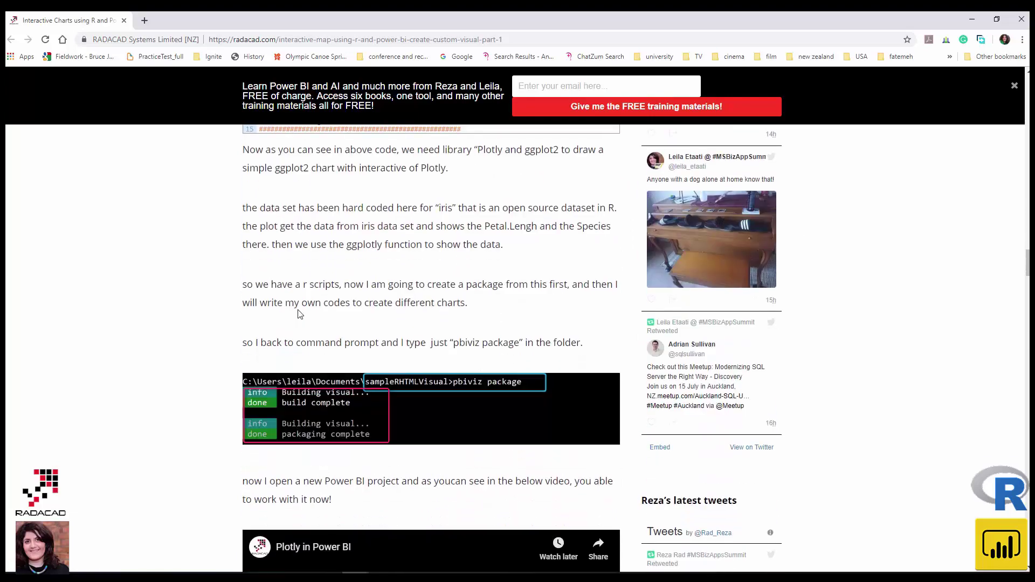
{"action": "scroll", "coordinate": [299, 313], "scroll_direction": "down", "scroll_amount": 5}
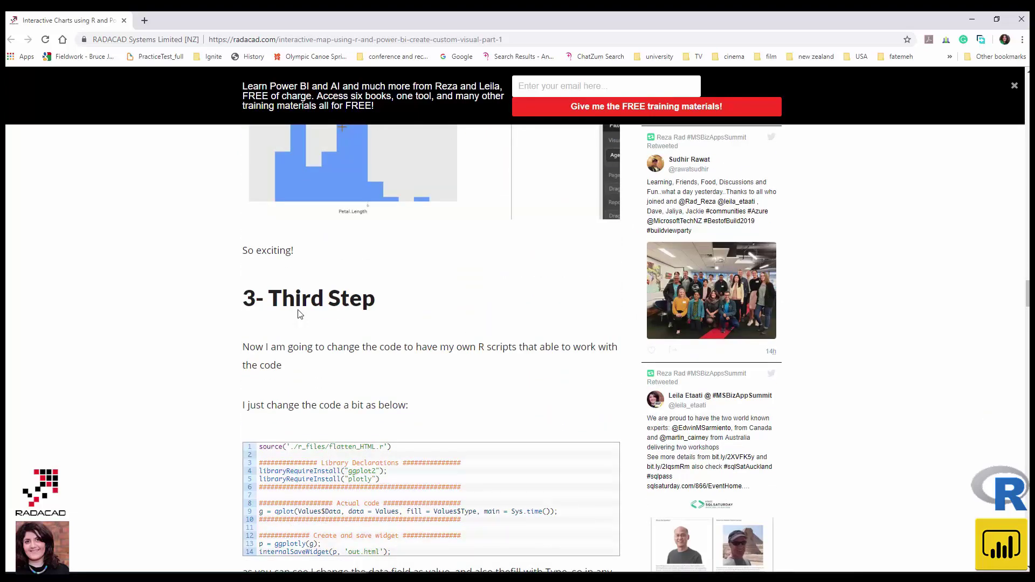
{"action": "scroll", "coordinate": [299, 314], "scroll_direction": "down", "scroll_amount": 16}
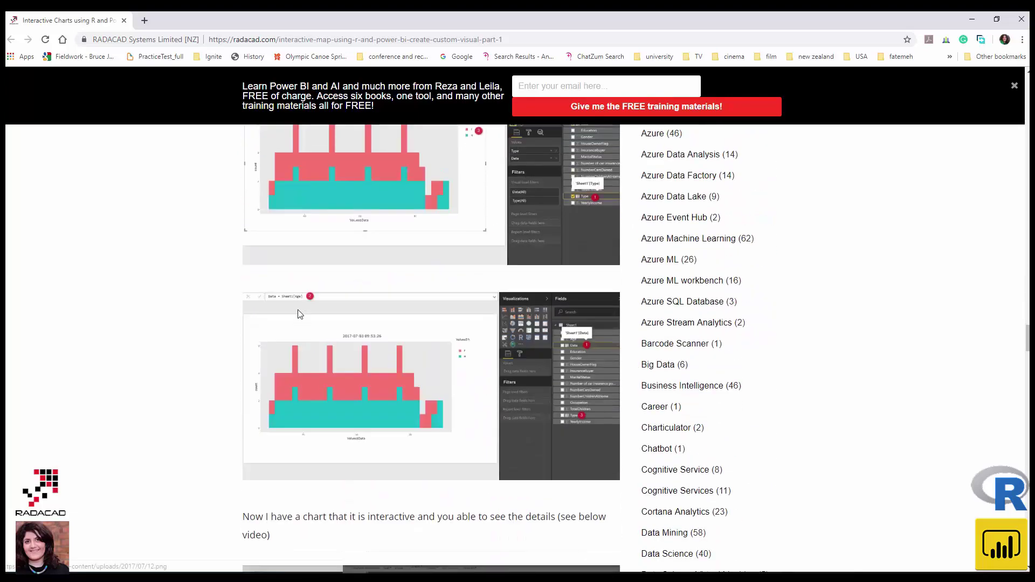
{"action": "scroll", "coordinate": [299, 313], "scroll_direction": "down", "scroll_amount": 9}
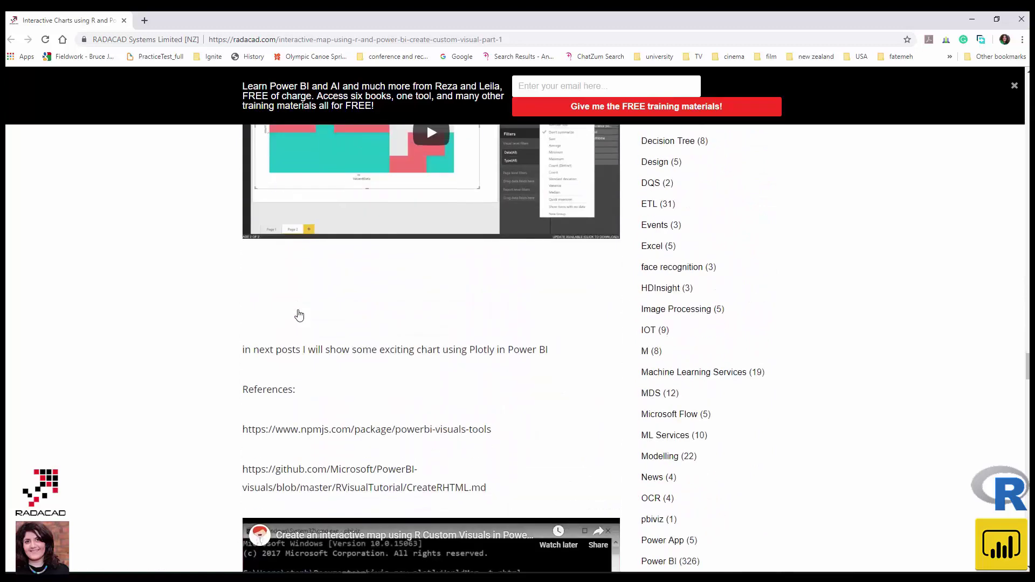
{"action": "scroll", "coordinate": [300, 315], "scroll_direction": "down", "scroll_amount": 5}
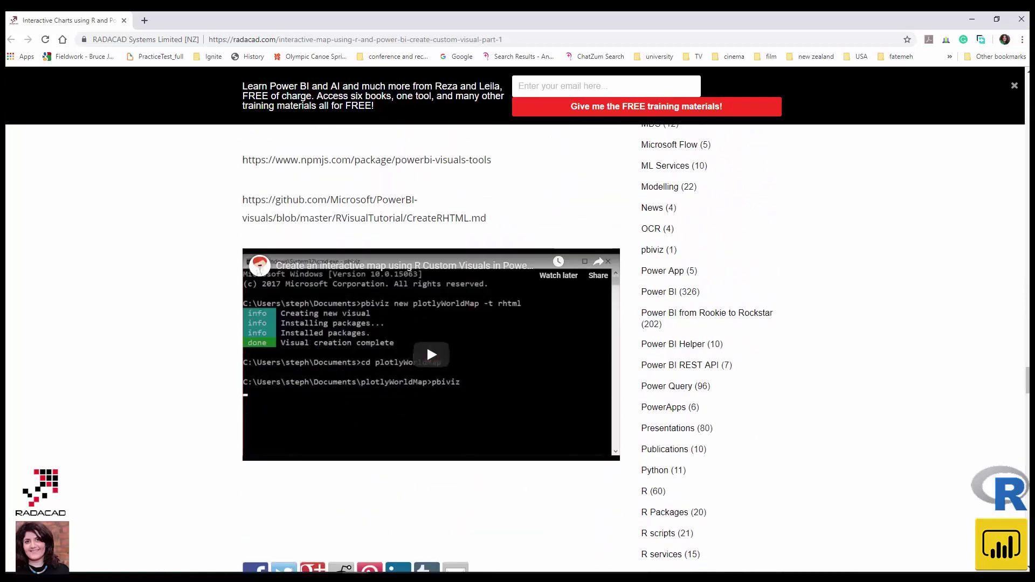